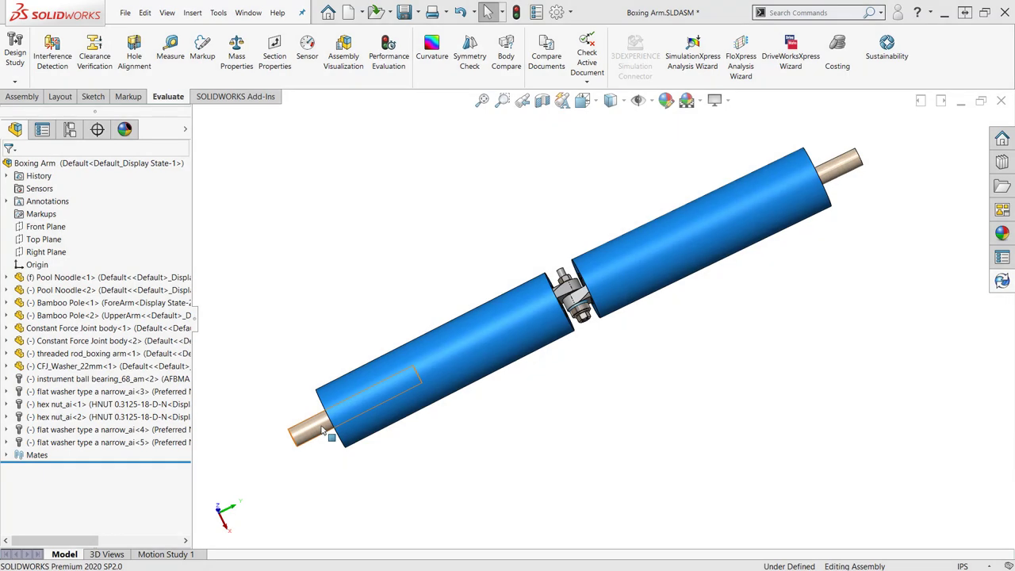
drag(341, 467, 338, 446)
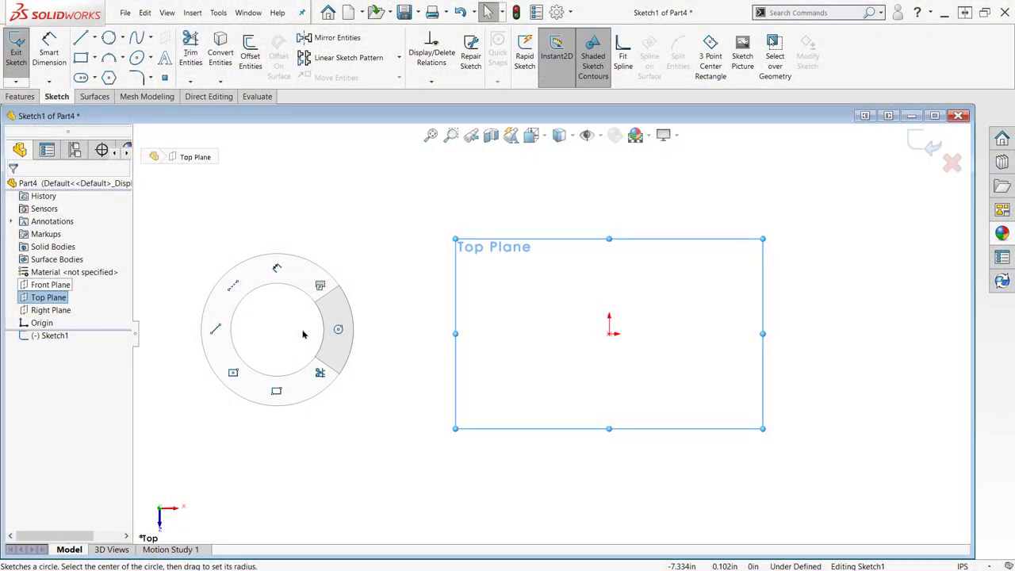
- Sketch a circle centred on the origin on the Top Plane
right_drag(303, 334, 492, 331)
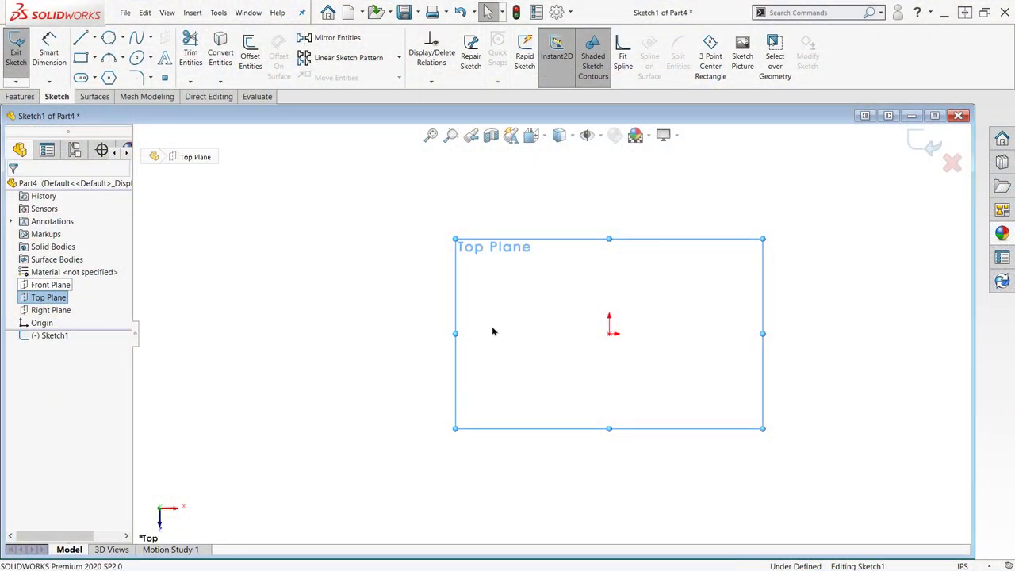
click(610, 334)
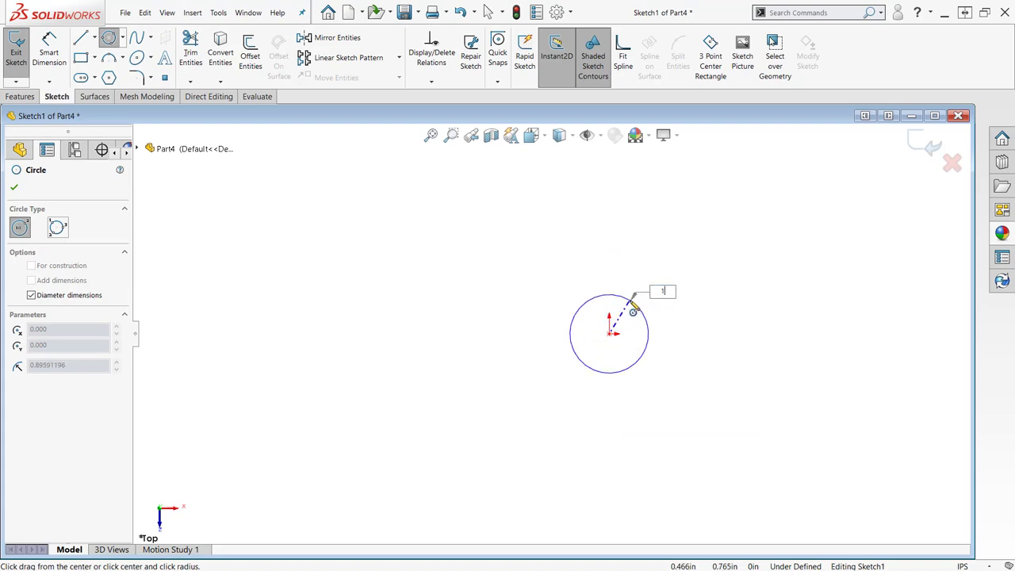
click(635, 304)
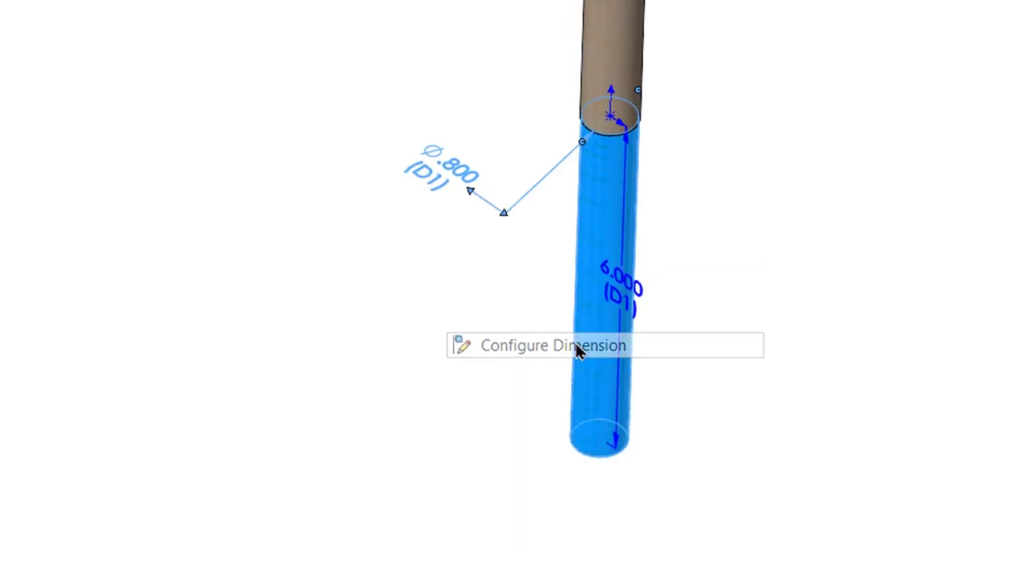
- Open Configure Dimension for the tan pole's highlighted extrusion
click(579, 347)
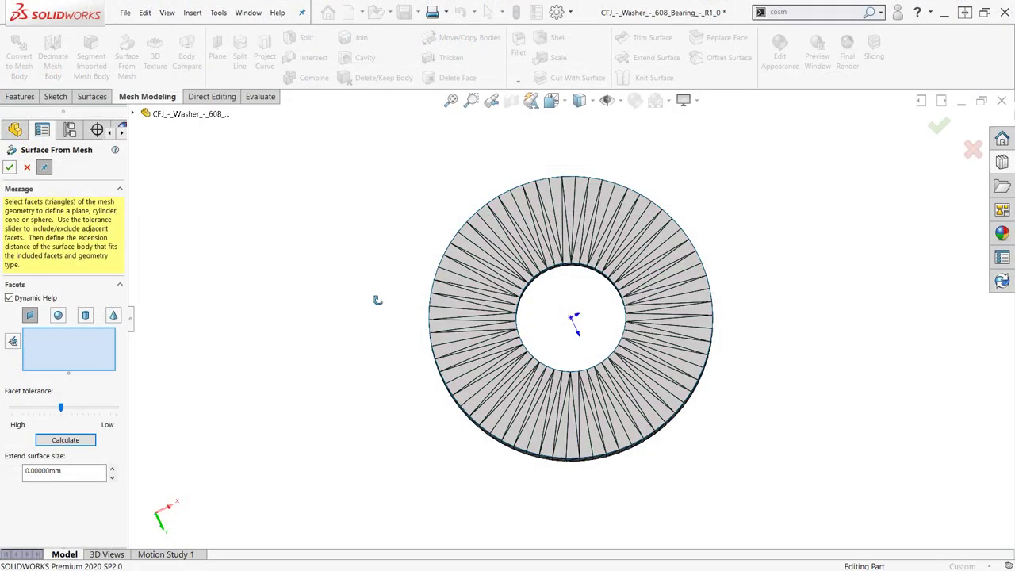
middle_drag(309, 295, 359, 382)
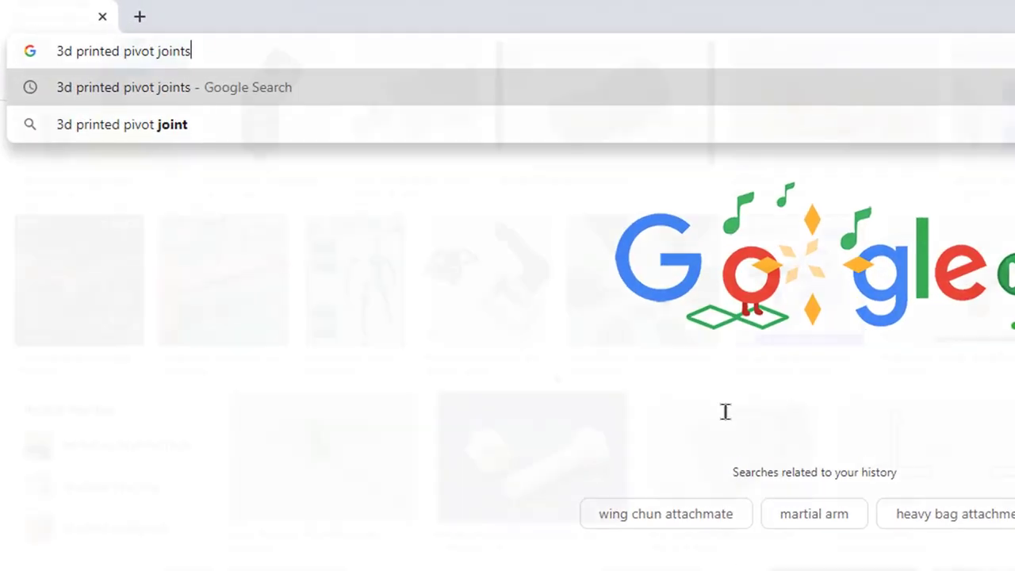
- Search the web for 3d printed pivot joints and read through the blog page on constant force joints down to its motion and clip demonstrations
scroll(555, 379, down, 5)
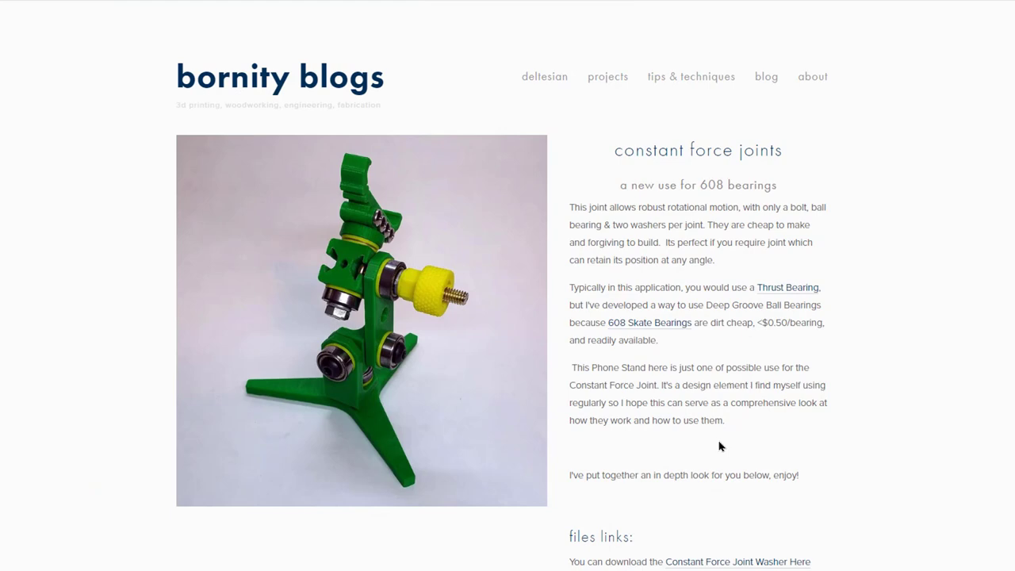
scroll(720, 447, down, 3)
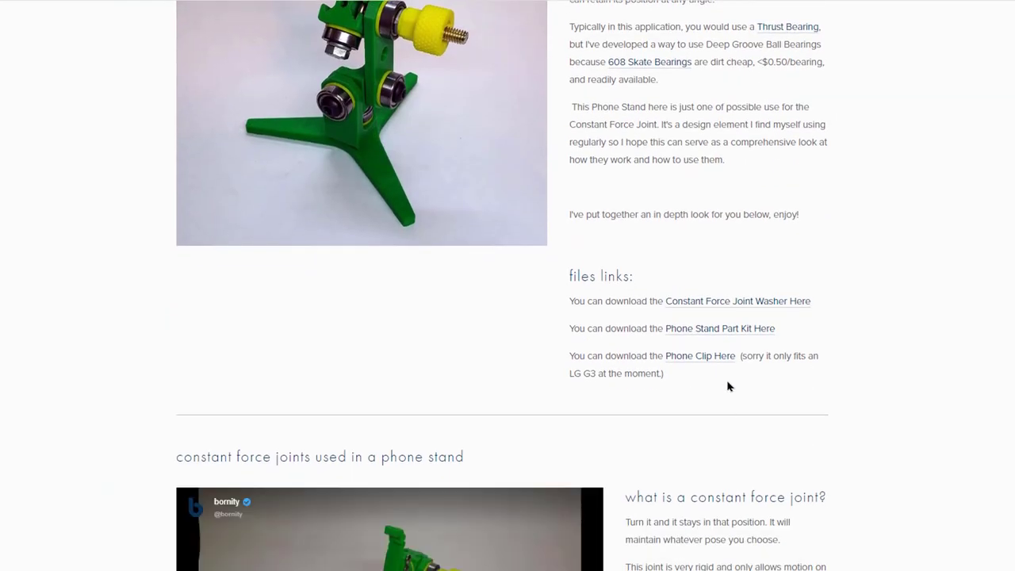
scroll(728, 386, down, 1)
scroll(728, 386, down, 3)
scroll(728, 386, down, 6)
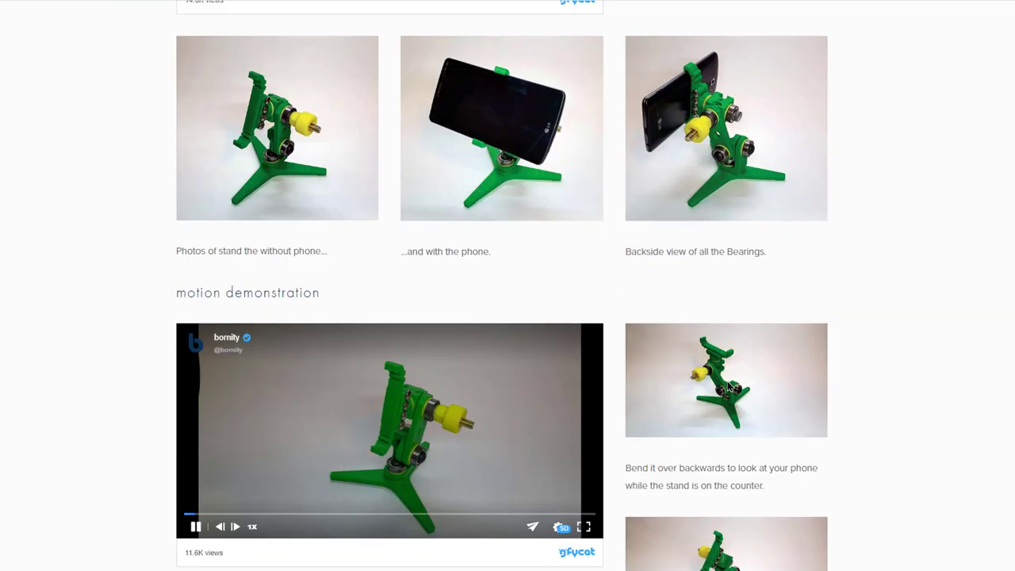
scroll(728, 387, down, 2)
scroll(728, 387, down, 1)
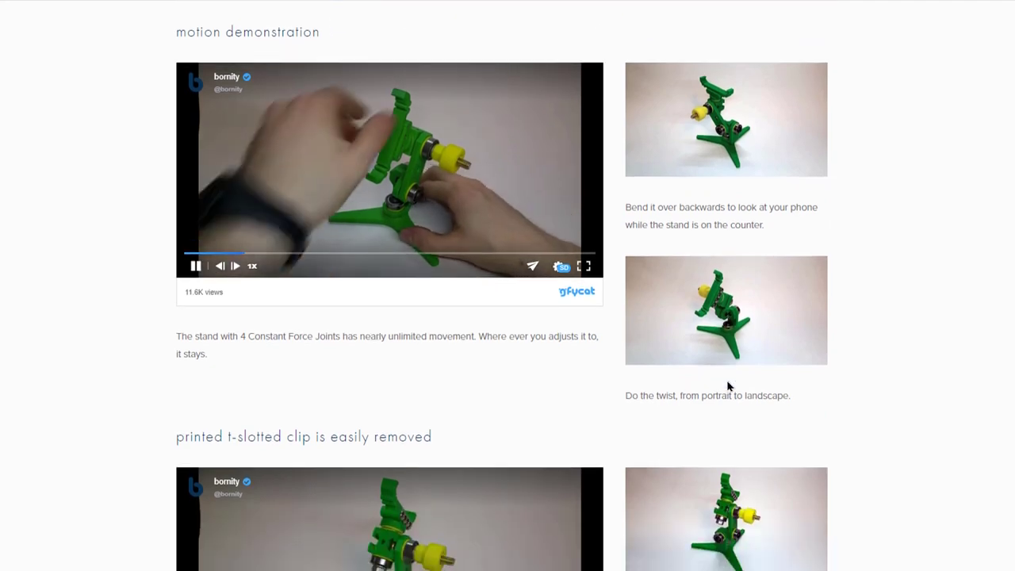
scroll(729, 387, down, 5)
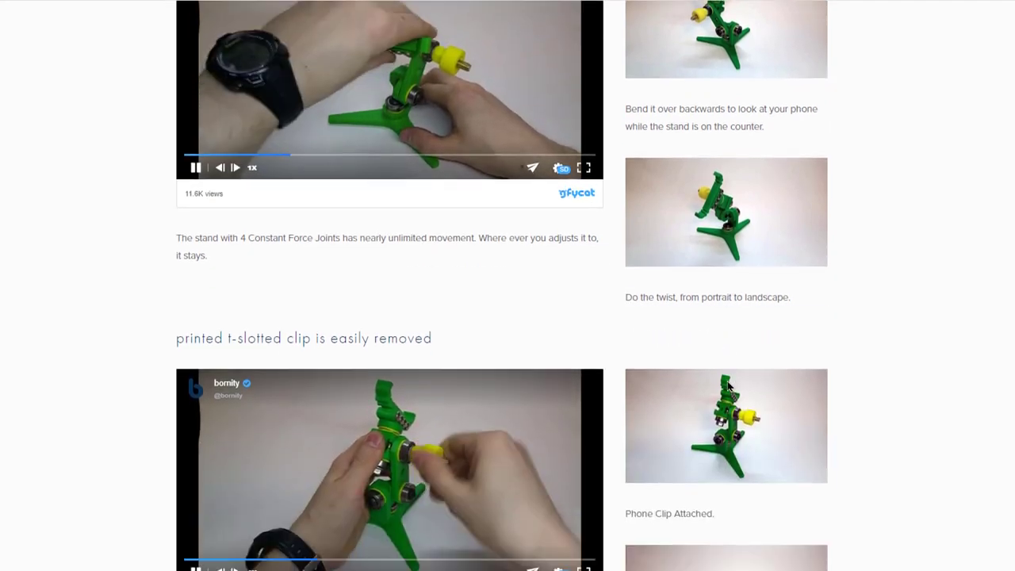
scroll(728, 386, down, 6)
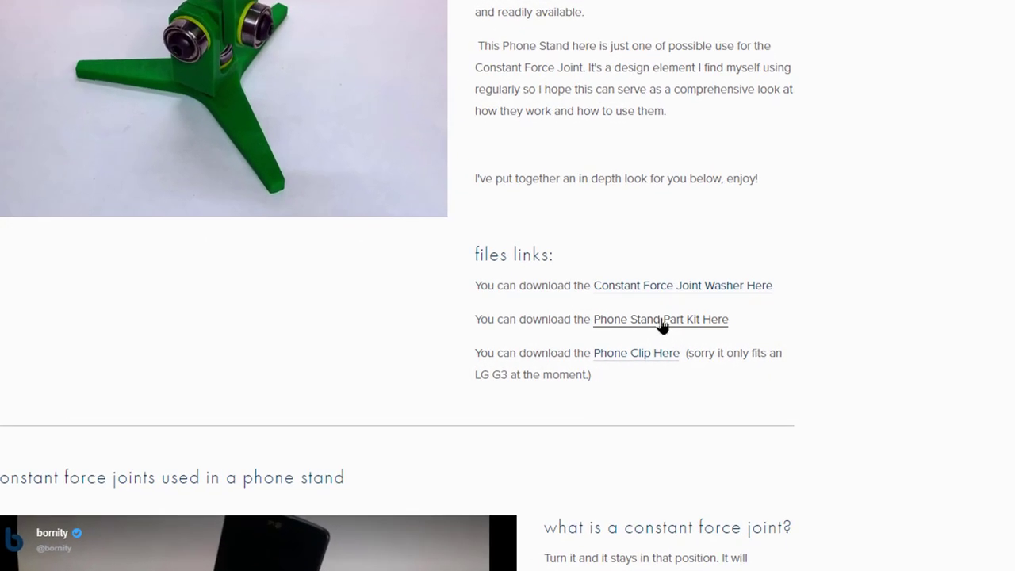
- Open the Constant Force Joint Washer page on Thingiverse and view its downloadable thing files
scroll(476, 460, down, 3)
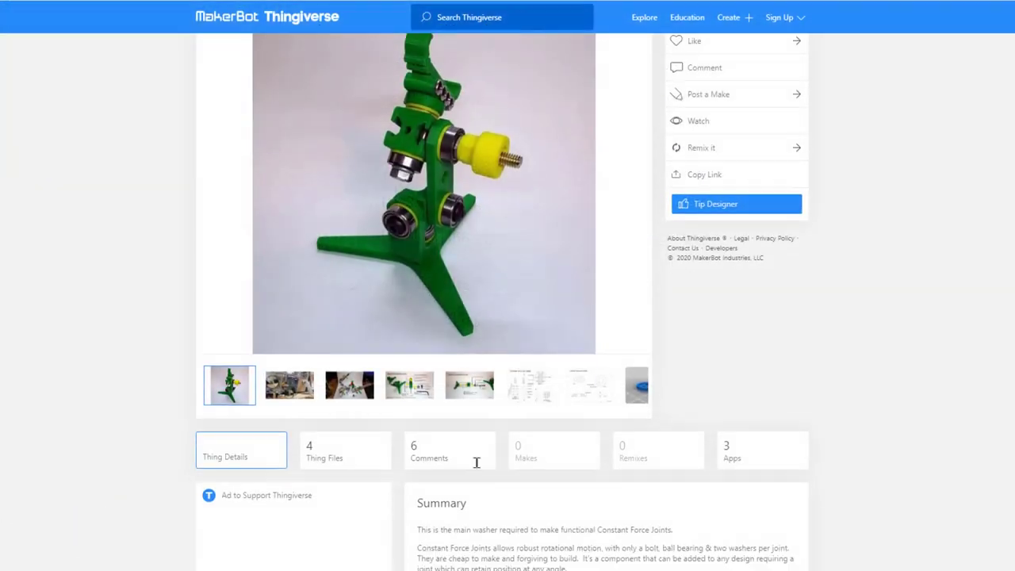
click(328, 348)
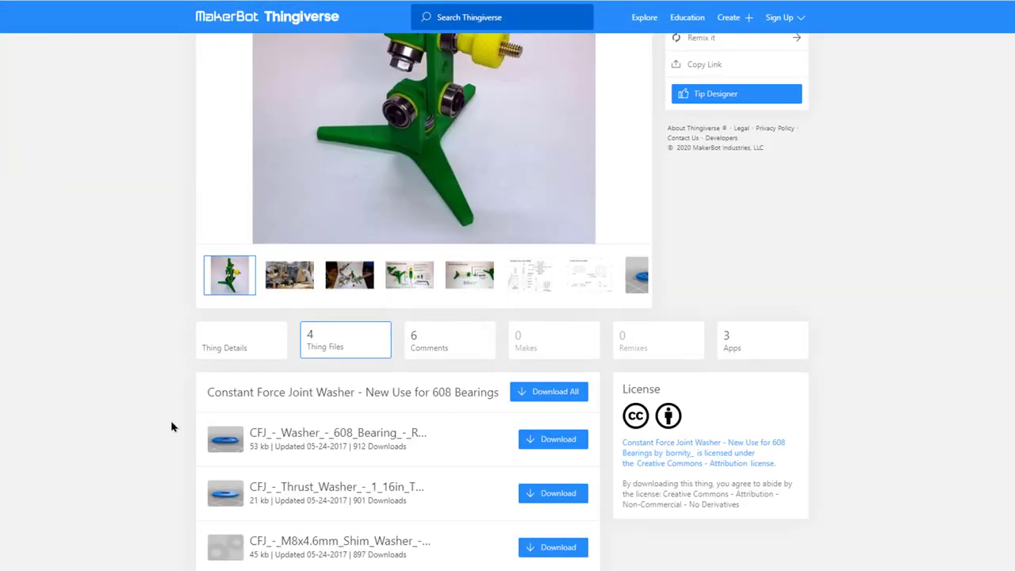
scroll(174, 424, down, 1)
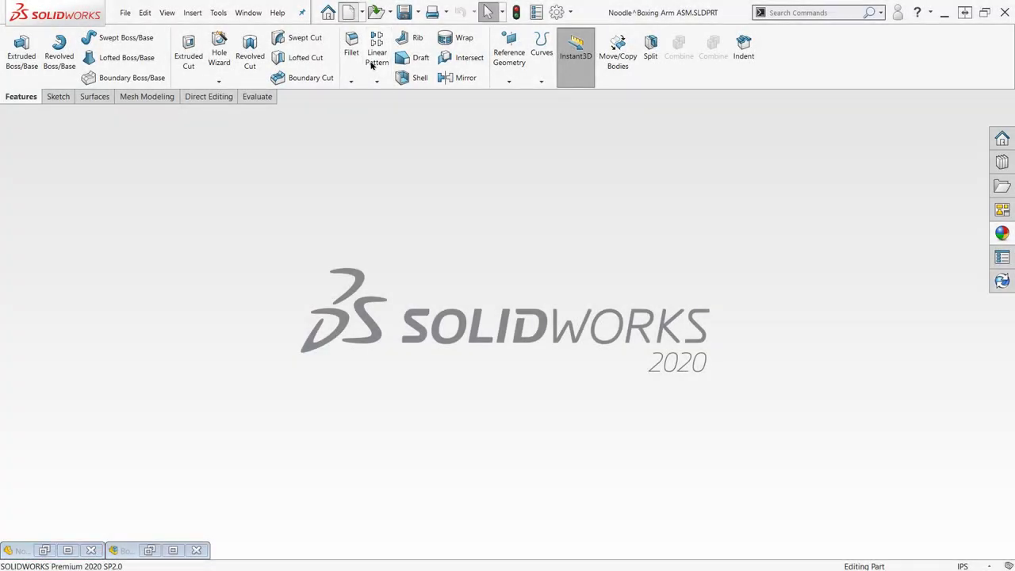
- Create a new part and sketch a 1.125 in diameter circle centred on the origin on the Top Plane
click(348, 12)
double_click(276, 189)
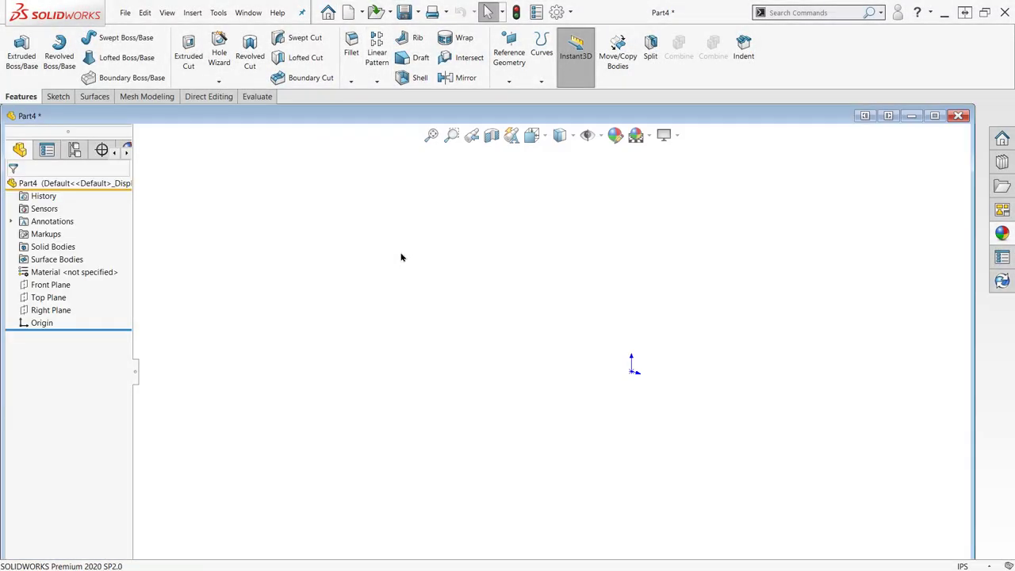
click(46, 297)
click(41, 275)
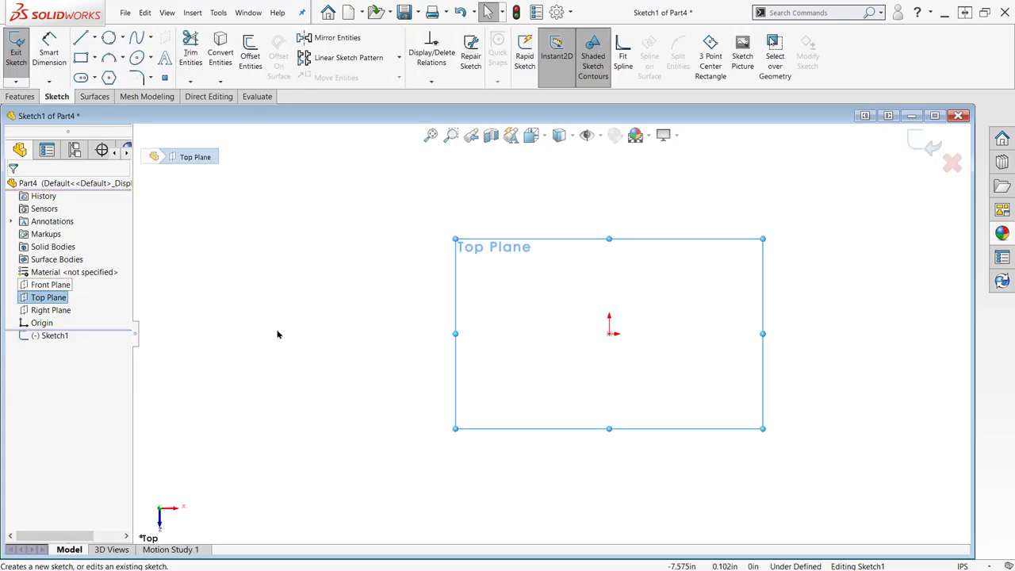
right_drag(277, 329, 302, 334)
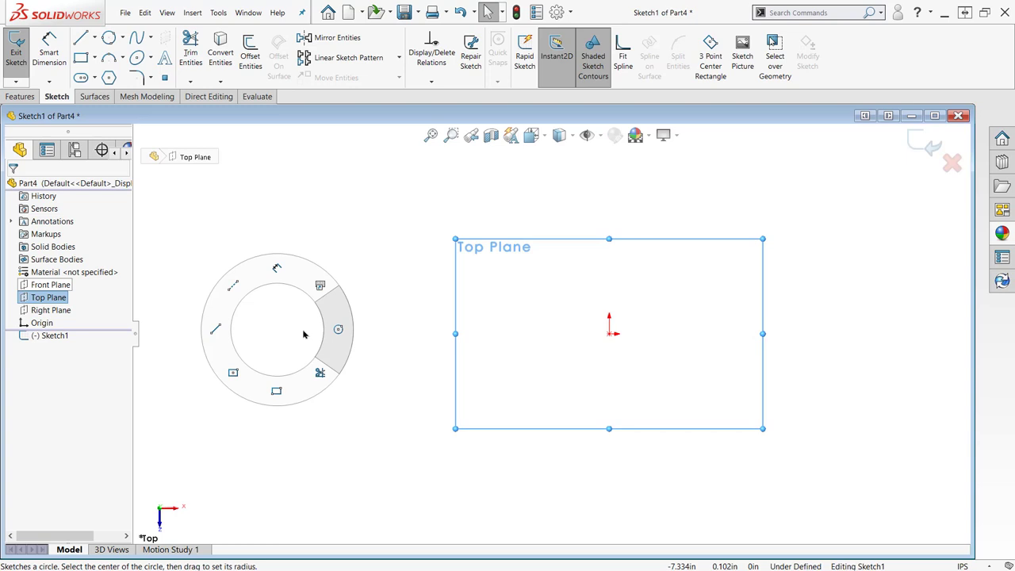
click(609, 333)
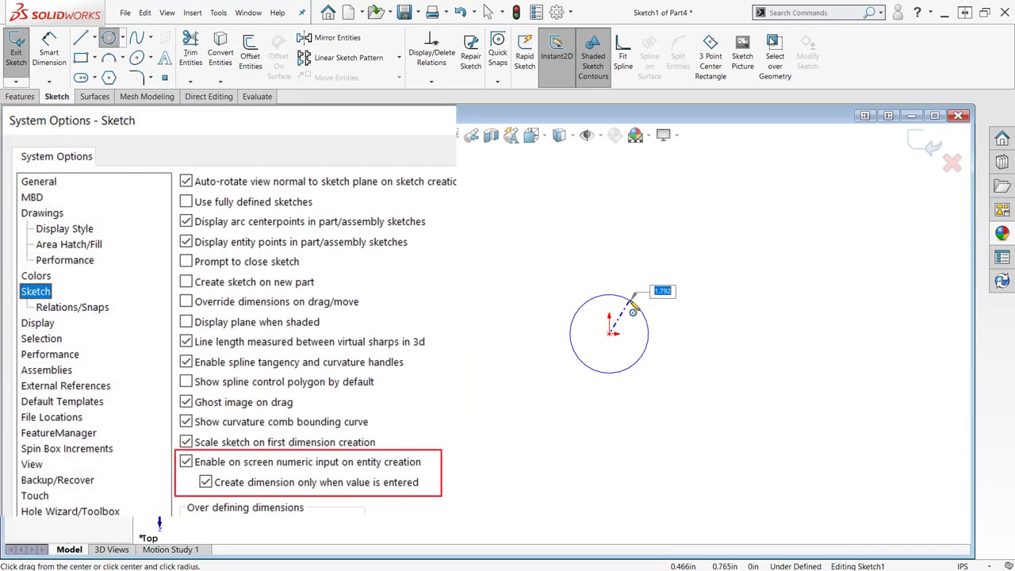
text(1.125)
key(Return)
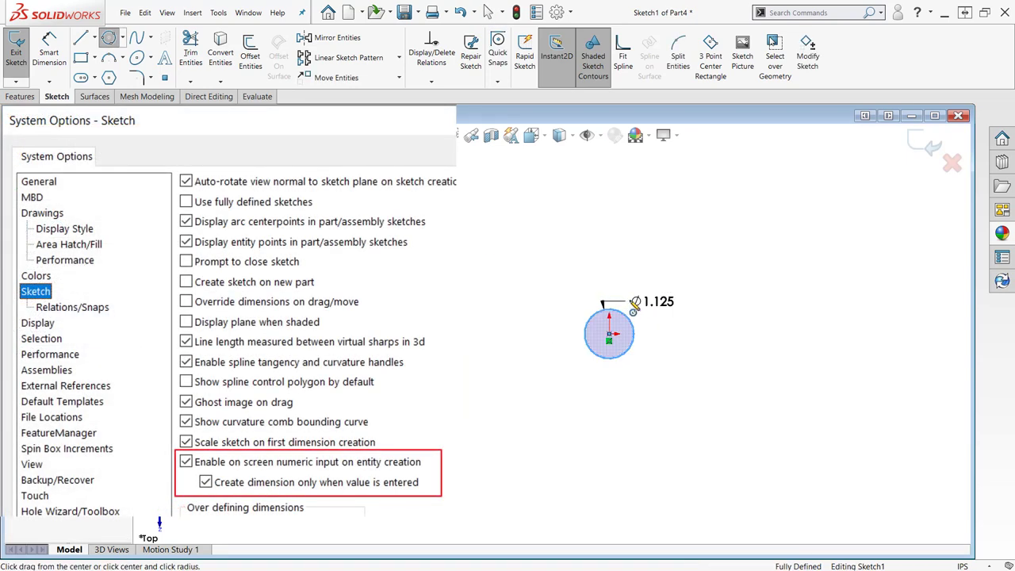
- Add a concentric outer circle with a 2.8 in diameter to the sketch
click(609, 334)
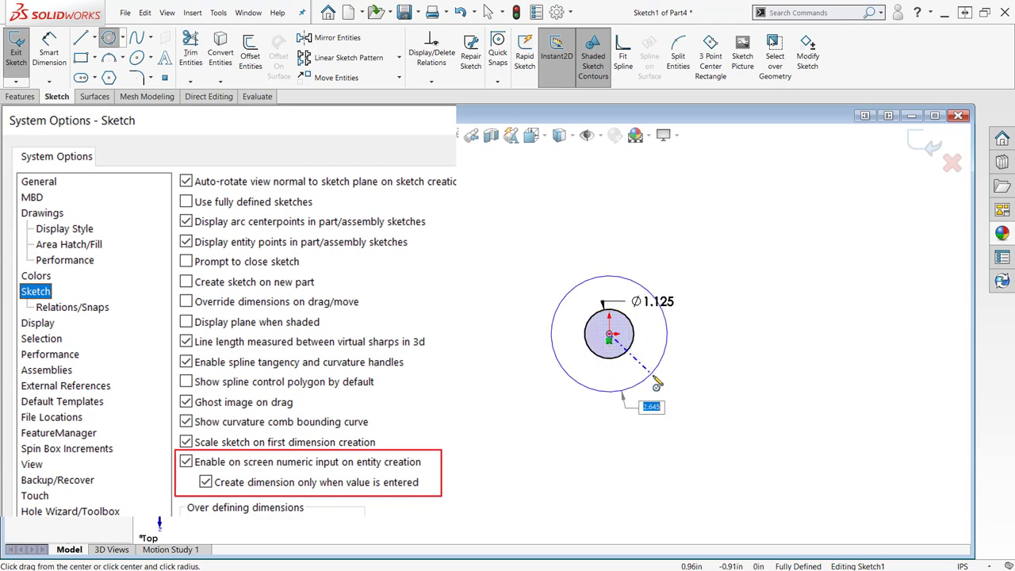
text(2.8)
key(Return)
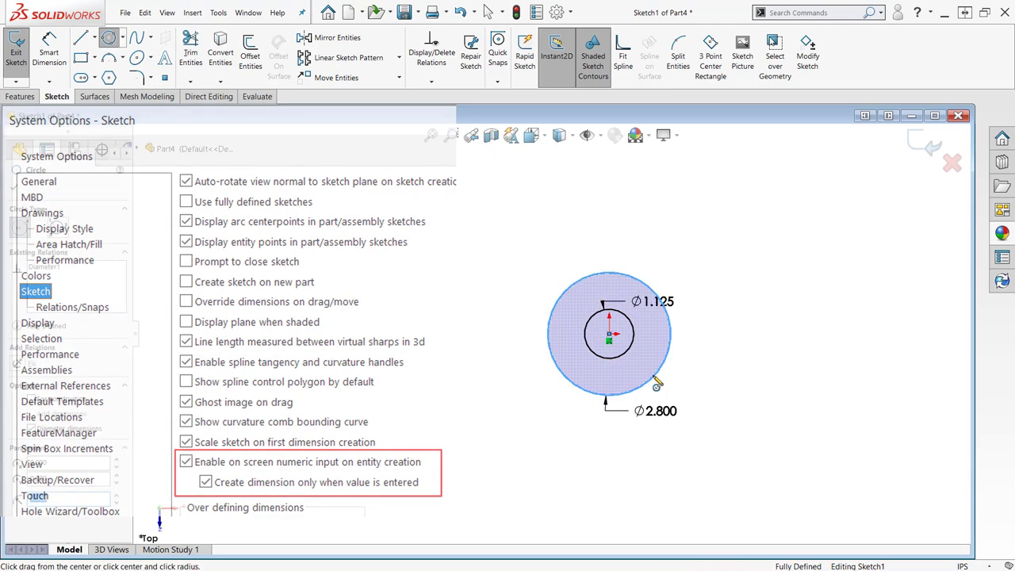
- Extrude the ring between the two circles 11 in with the Mid Plane end condition
right_drag(706, 328, 726, 318)
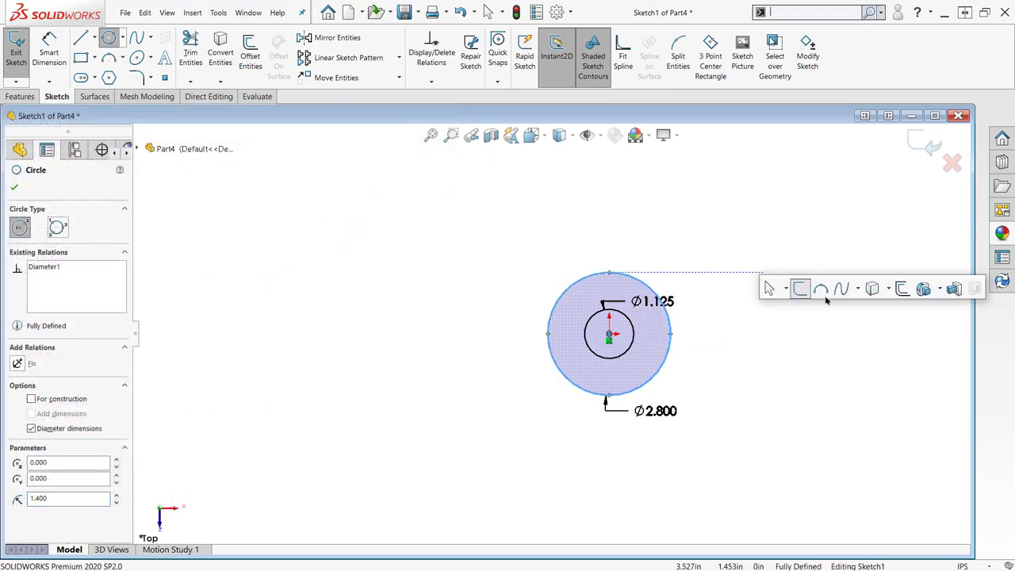
key(Escape)
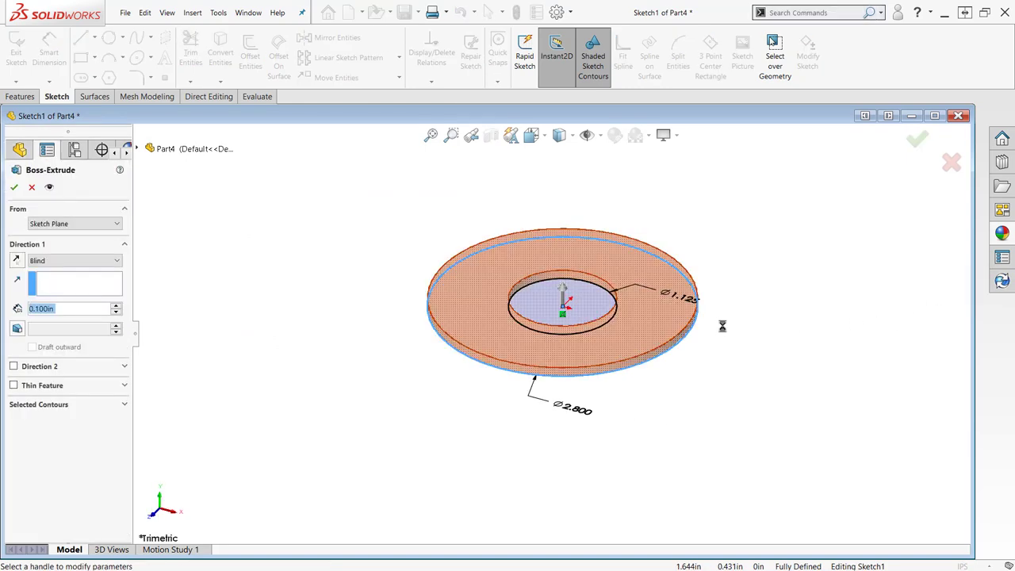
click(95, 266)
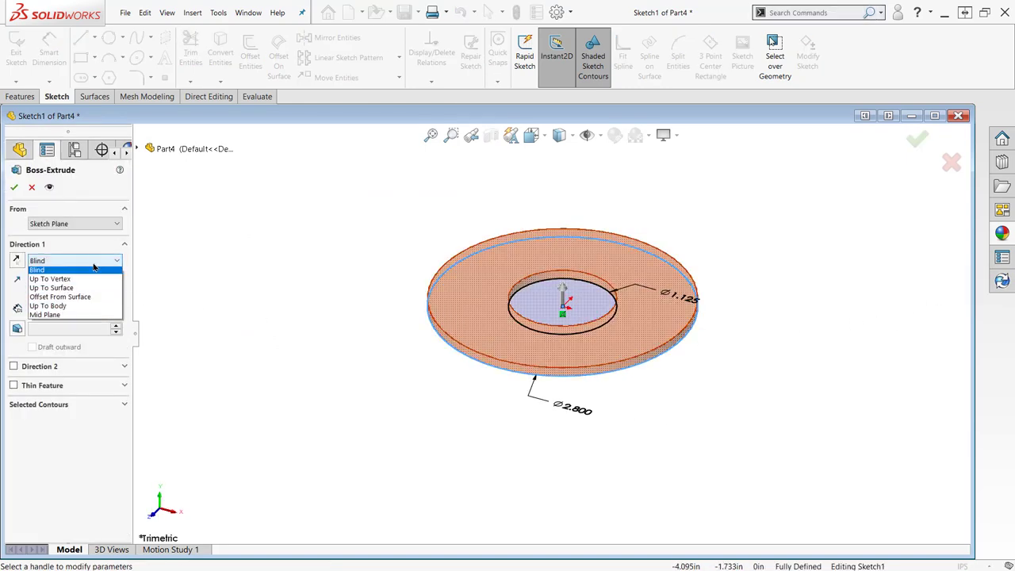
click(48, 315)
text(11)
key(Return)
key(Return)
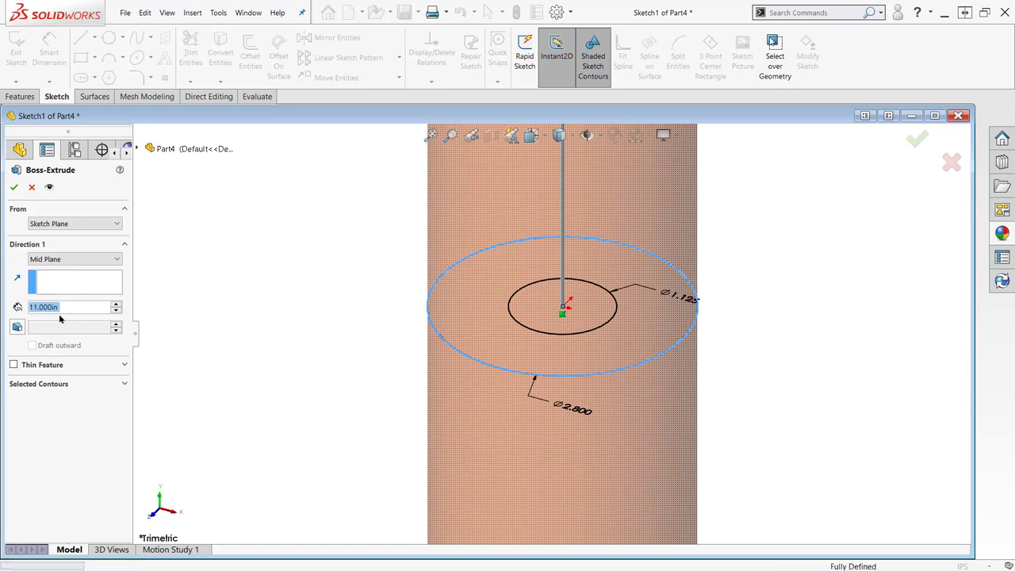
key(f)
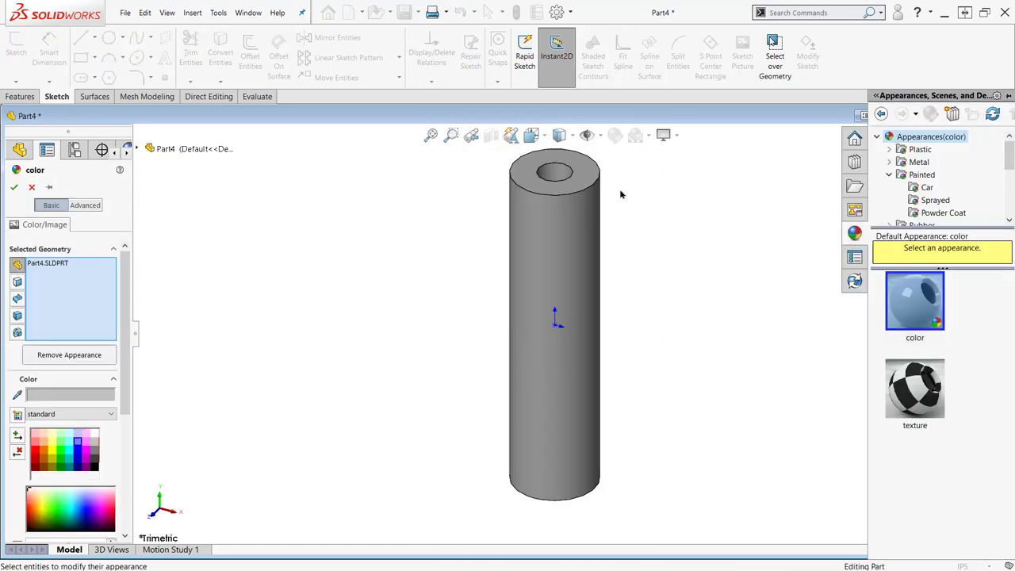
- Apply a blue colour to the whole tube part
click(78, 460)
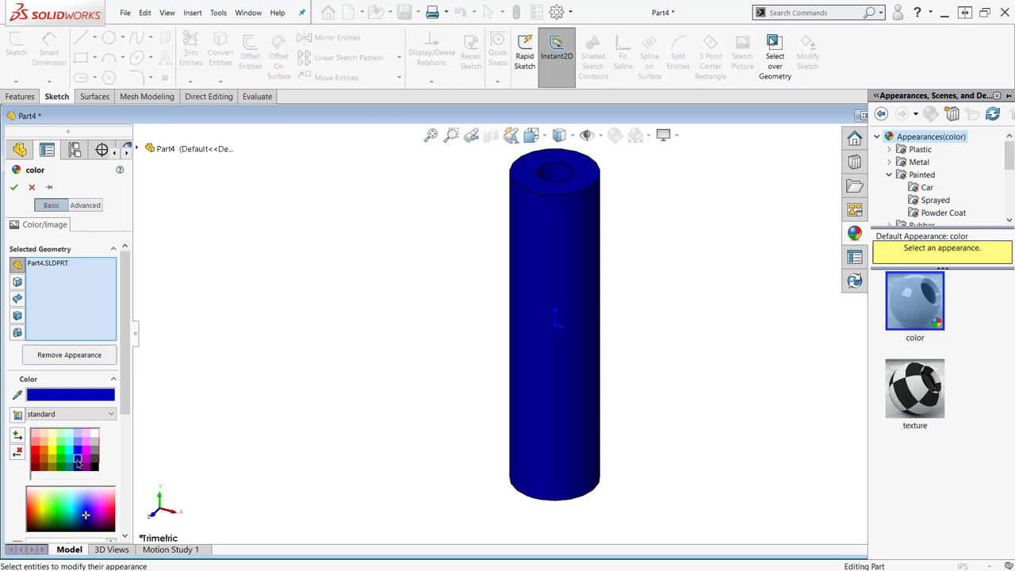
click(78, 511)
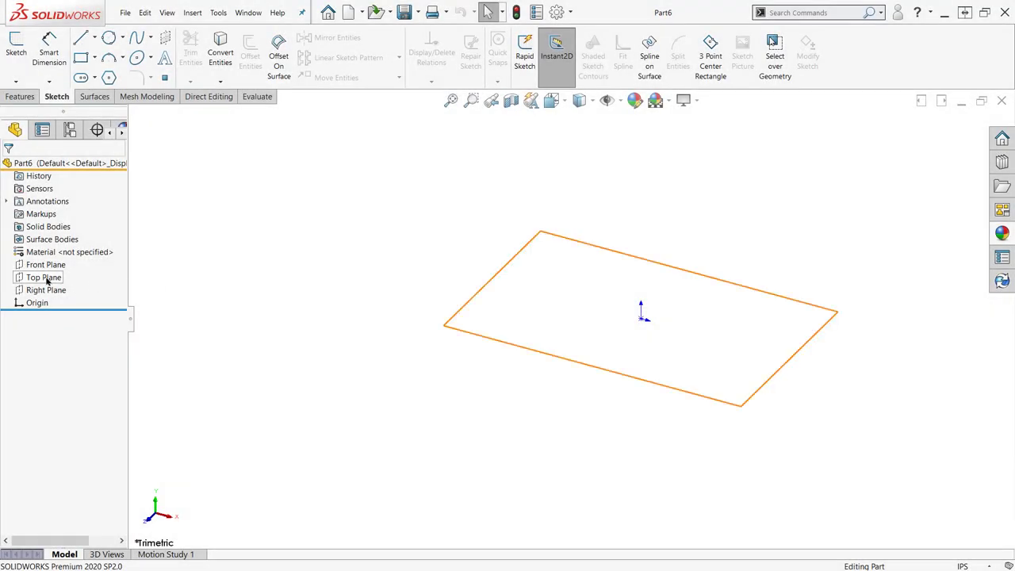
- Sketch a 0.9 in diameter circle centred on the origin on the Top Plane of the new part
click(48, 280)
key(s)
key(c)
click(641, 318)
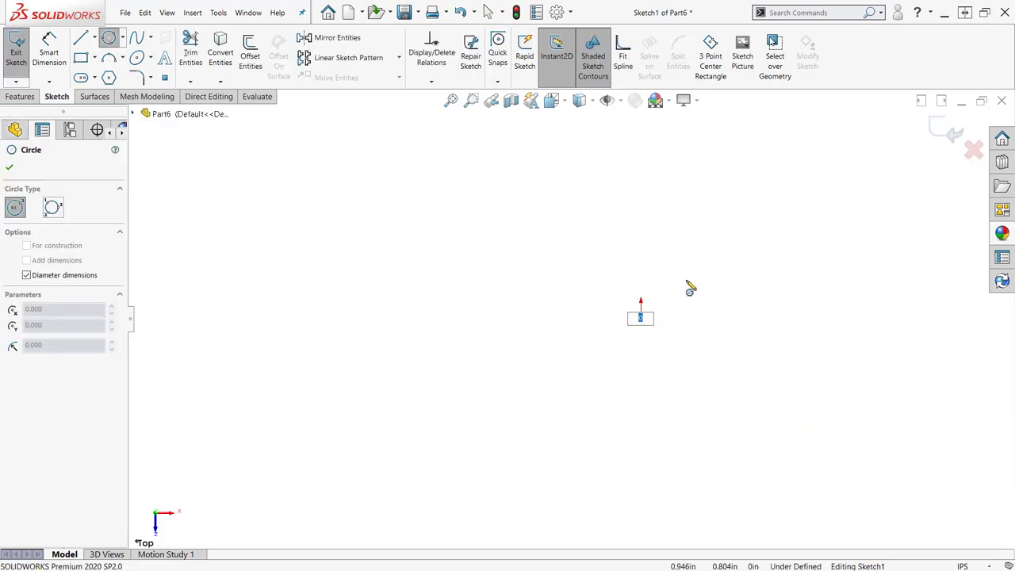
text(.9)
key(Return)
key(f)
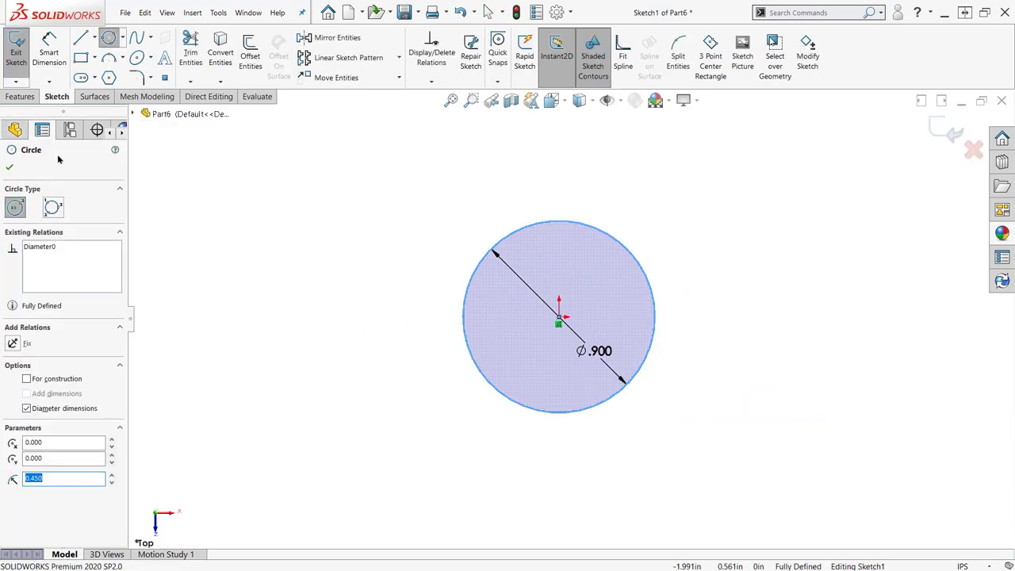
- Extrude the 0.9 in circle as a Blind boss with a depth of 2 in
click(16, 129)
click(21, 96)
click(24, 66)
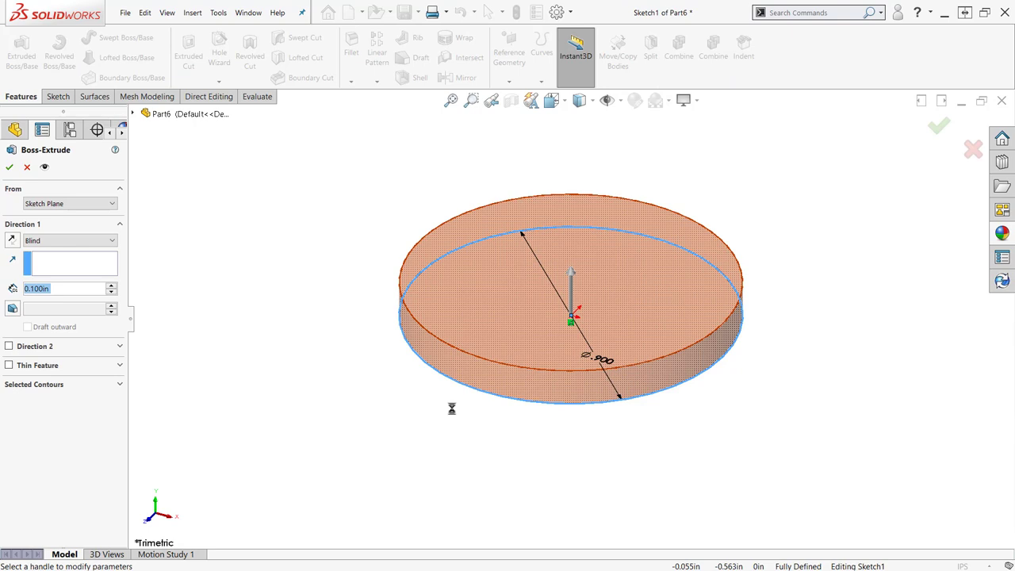
text(2)
key(Return)
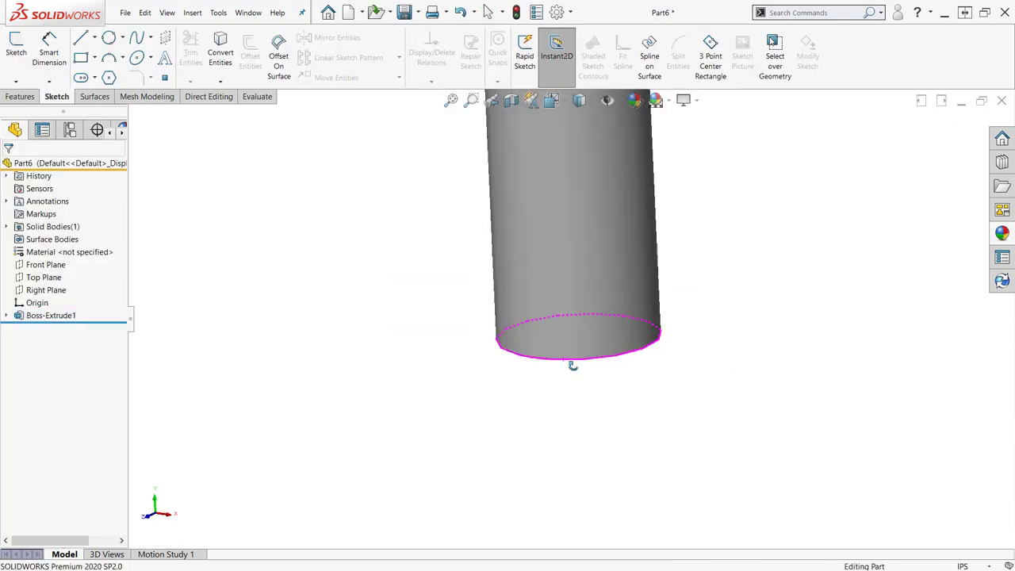
- Start a second sketch on the Top Plane and draw a 0.85 in diameter circle centred on the origin
middle_drag(573, 366, 567, 262)
click(47, 278)
click(73, 262)
right_drag(544, 337, 544, 376)
click(571, 319)
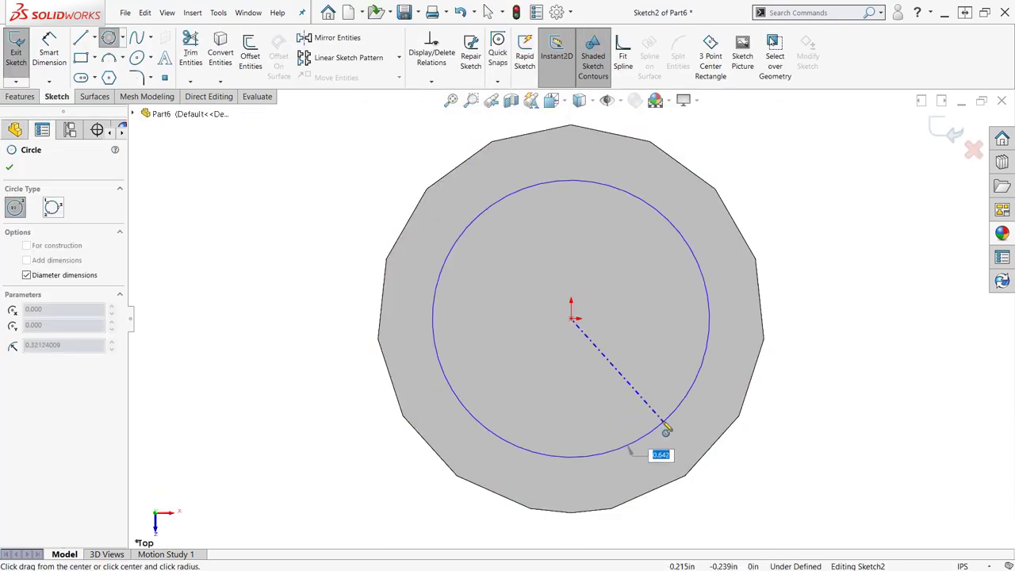
drag(666, 431, 668, 433)
text(.85)
key(Return)
click(20, 96)
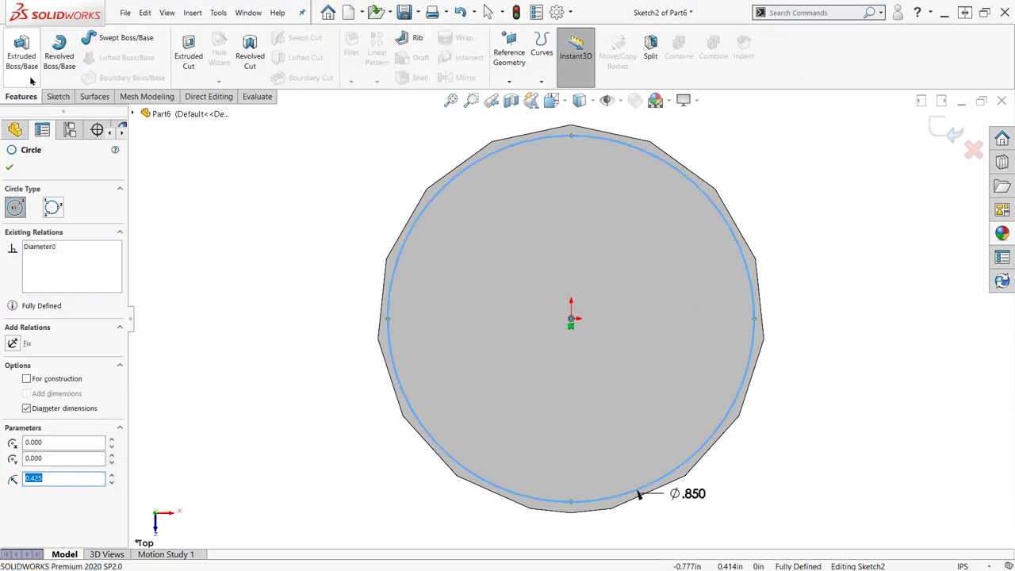
- Extrude the 0.85 in circle as a second boss in the reverse direction
click(21, 51)
click(14, 241)
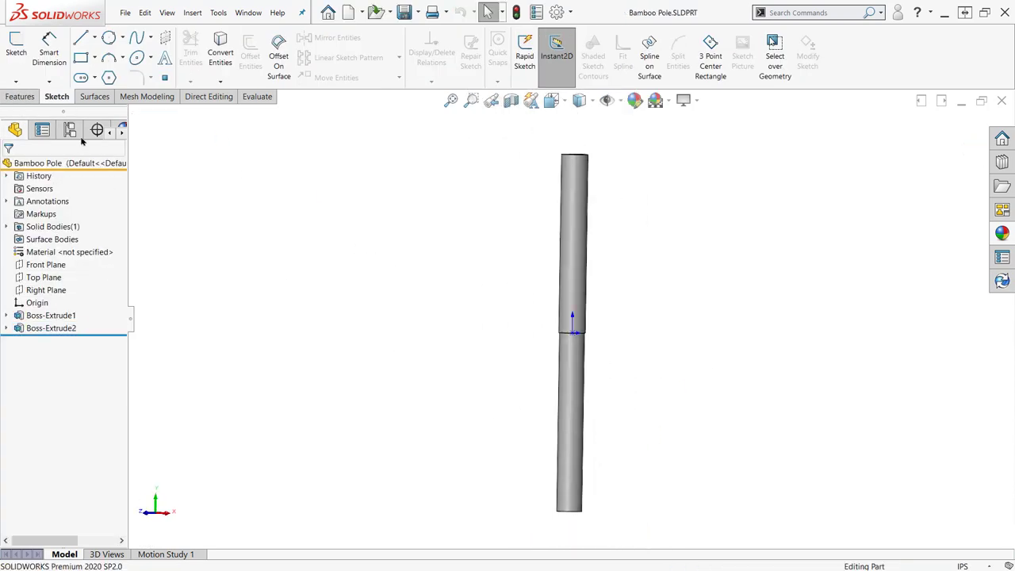
- Apply a light wood appearance from the Organic wood library to the whole pole body
click(70, 129)
drag(129, 321, 177, 320)
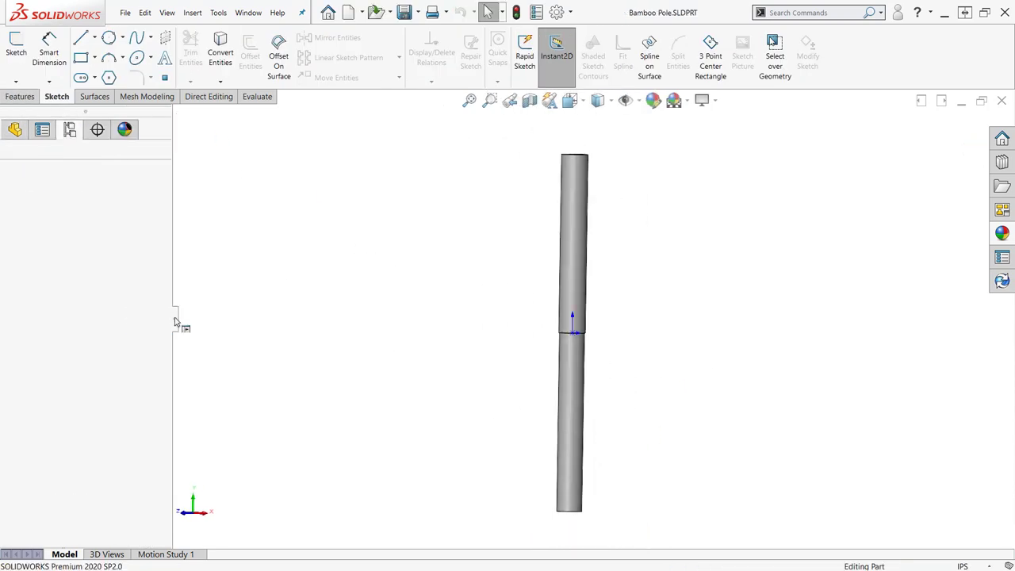
click(1003, 232)
click(890, 175)
scroll(897, 192, down, 3)
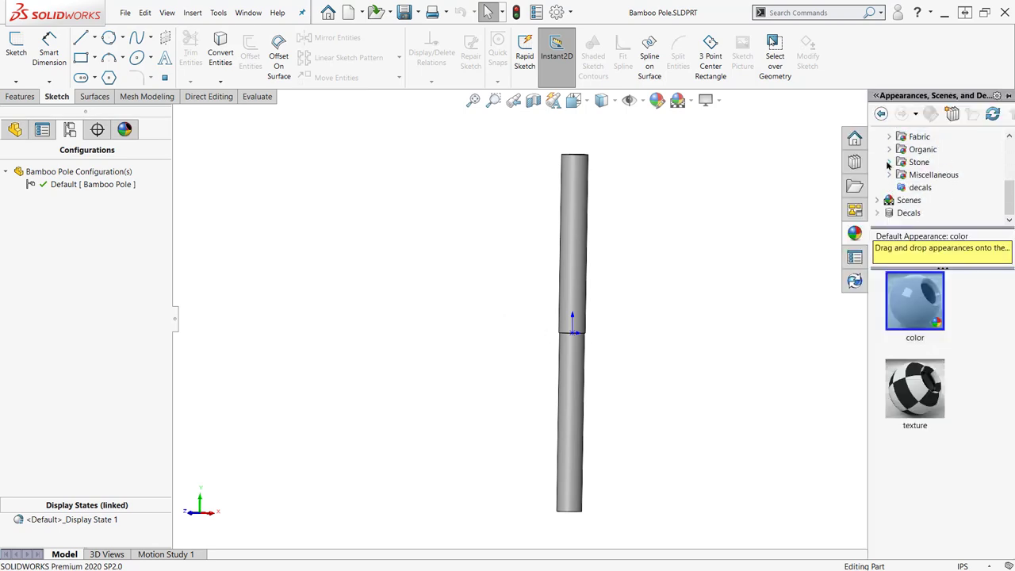
scroll(892, 175, up, 1)
click(889, 187)
click(922, 151)
click(902, 149)
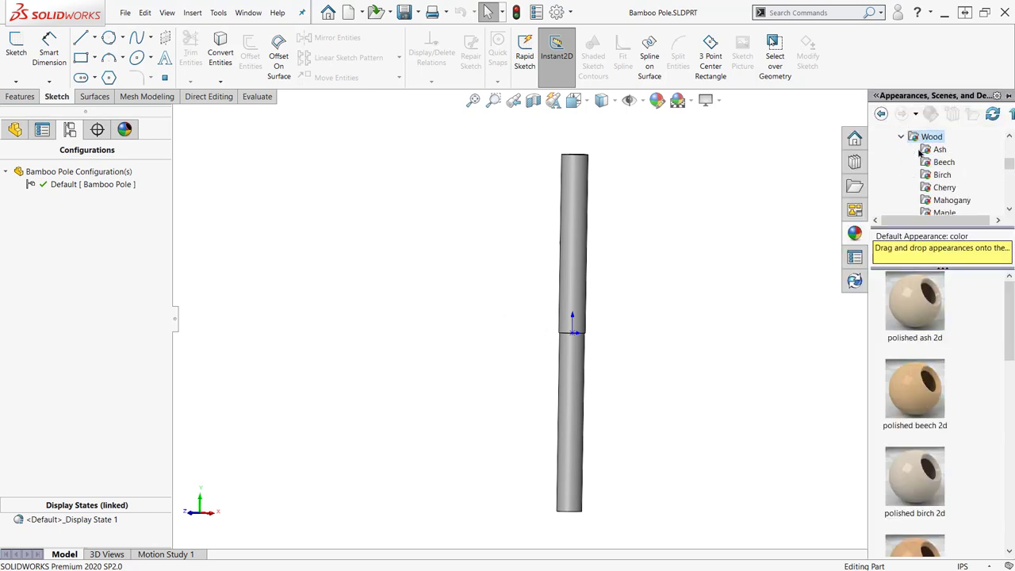
drag(1009, 350, 996, 550)
scroll(996, 550, up, 10)
drag(915, 306, 577, 313)
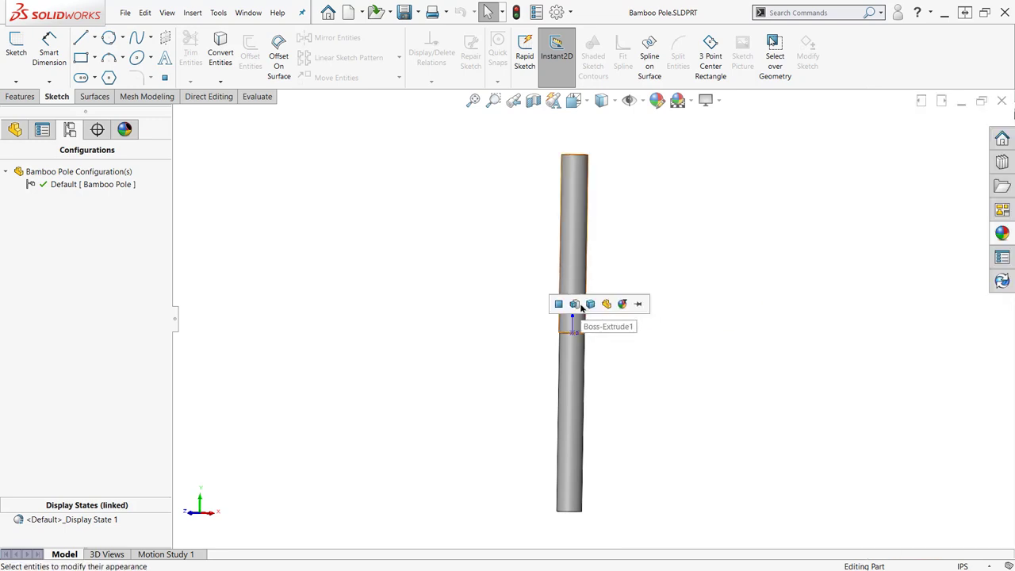
click(591, 305)
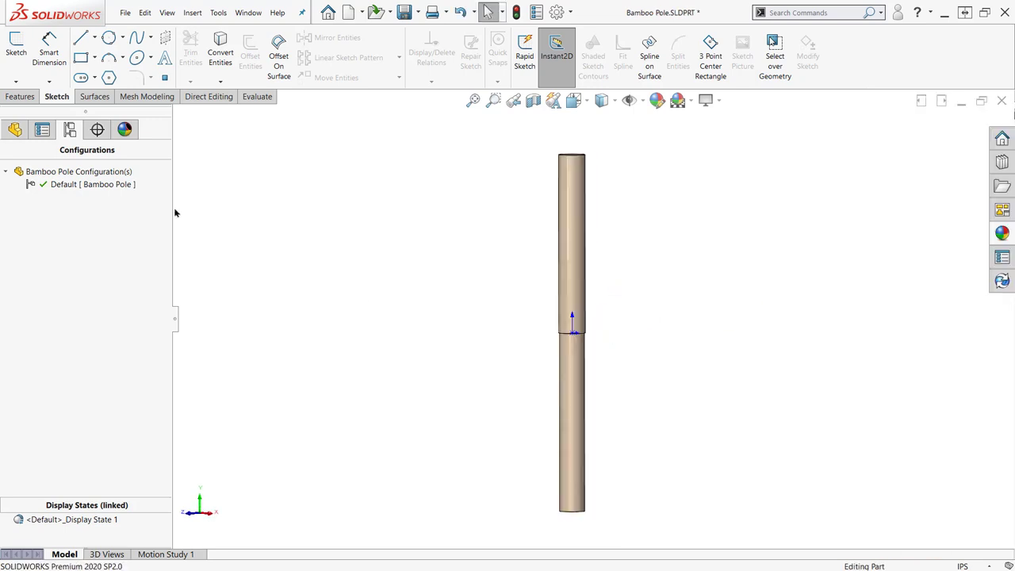
- Rename the Default configuration as UpperArm
right_click(69, 185)
click(110, 244)
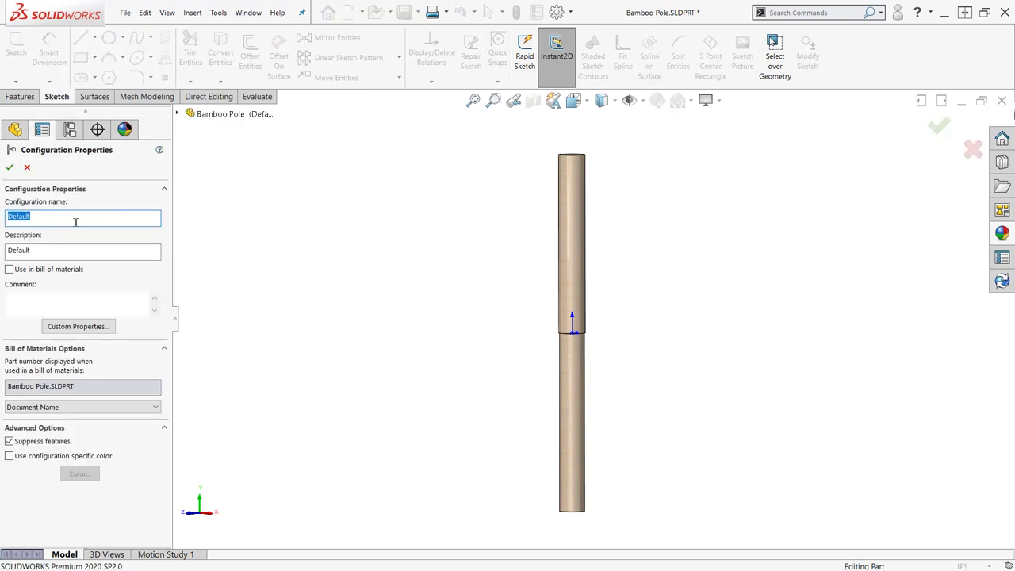
text(pperArm)
key(Return)
- Add a second configuration named ForeArm to the bamboo pole
right_click(58, 173)
click(94, 220)
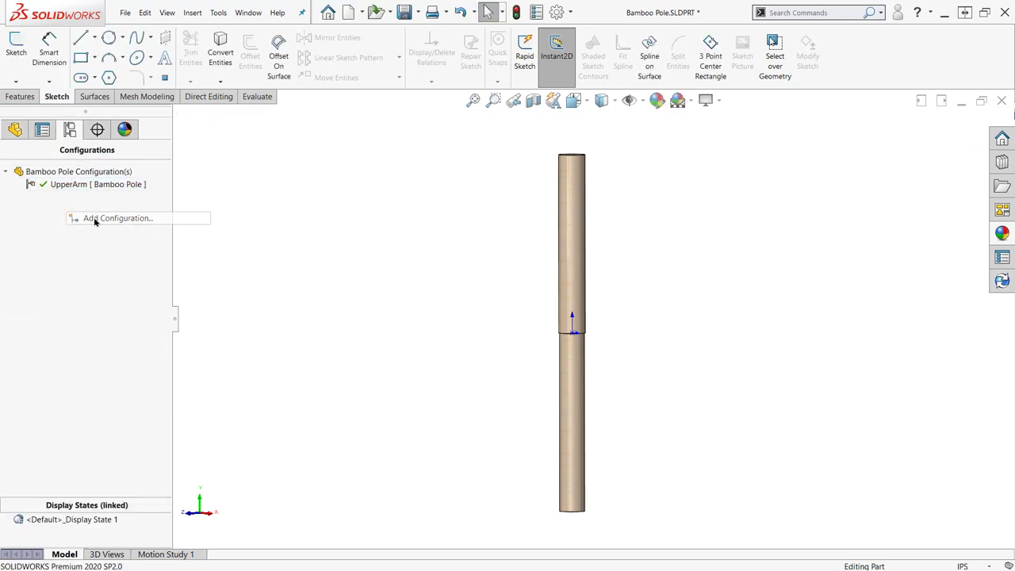
text(ForeArm)
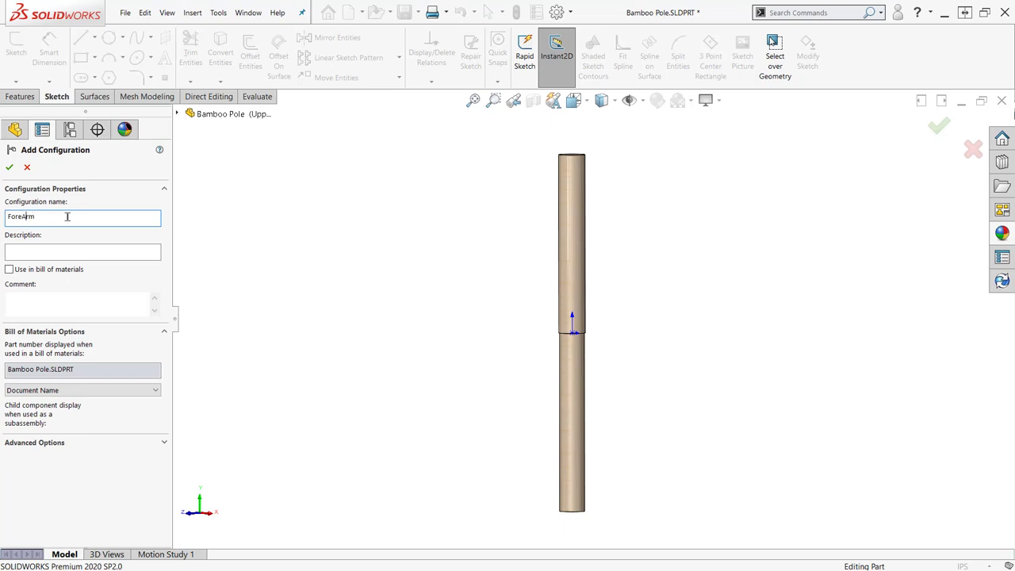
key(Return)
- Set the upper pole section's diameter to 0.85 in for the current ForeArm configuration only
click(575, 238)
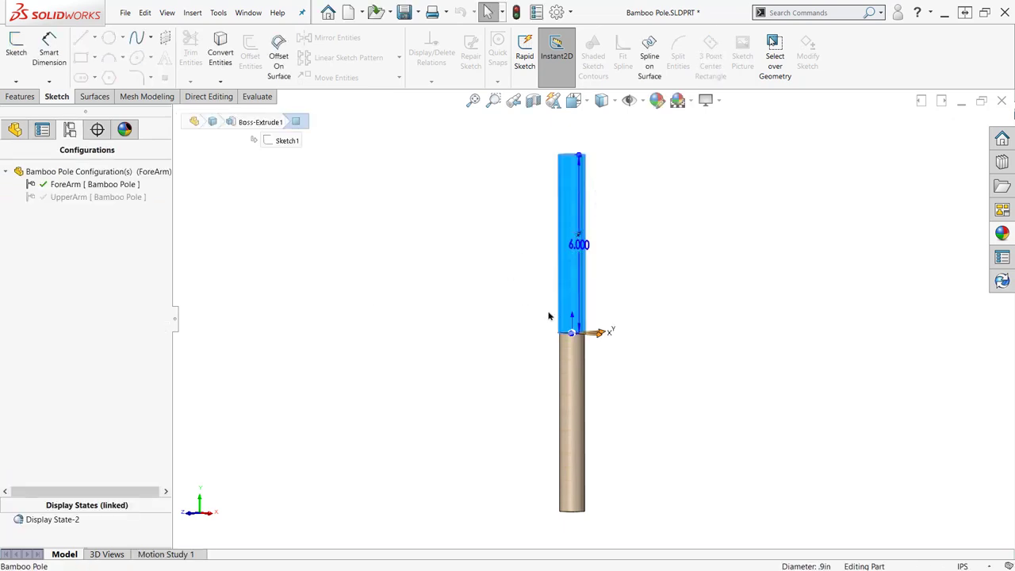
mouse_move(593, 310)
middle_down()
mouse_move(629, 336)
mouse_move(638, 402)
middle_up()
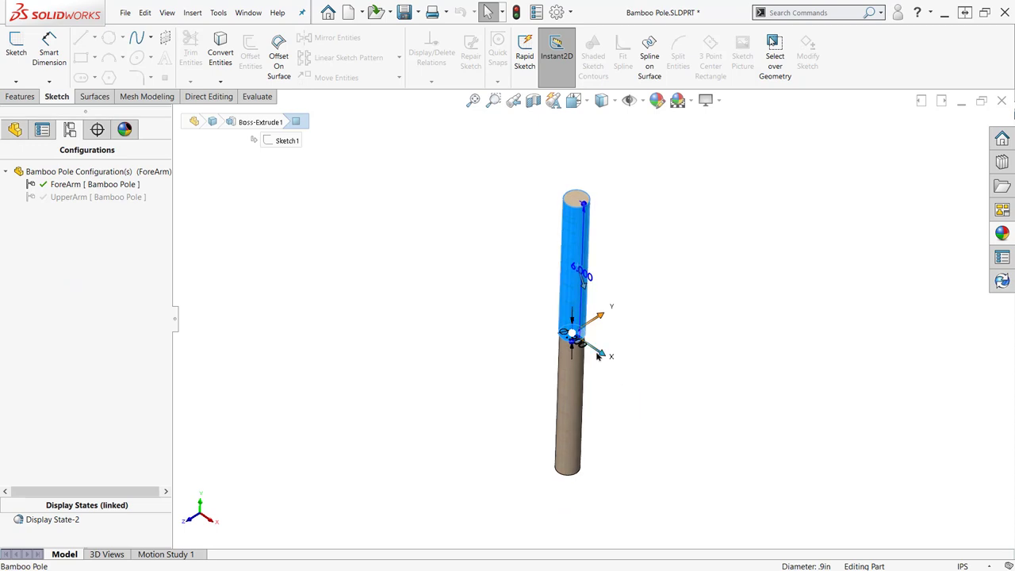
scroll(560, 320, down, 3)
drag(553, 317, 639, 357)
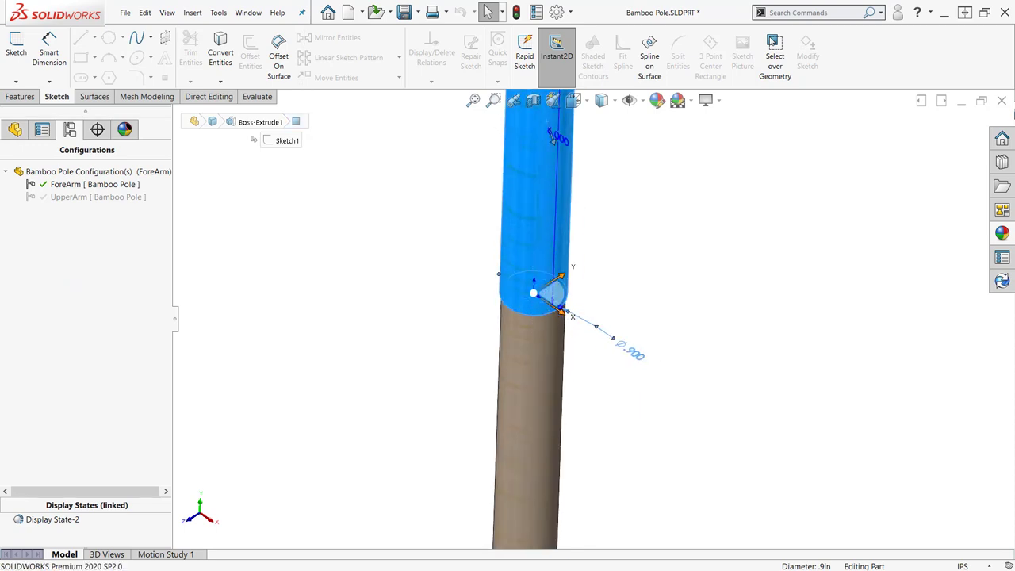
double_click(637, 353)
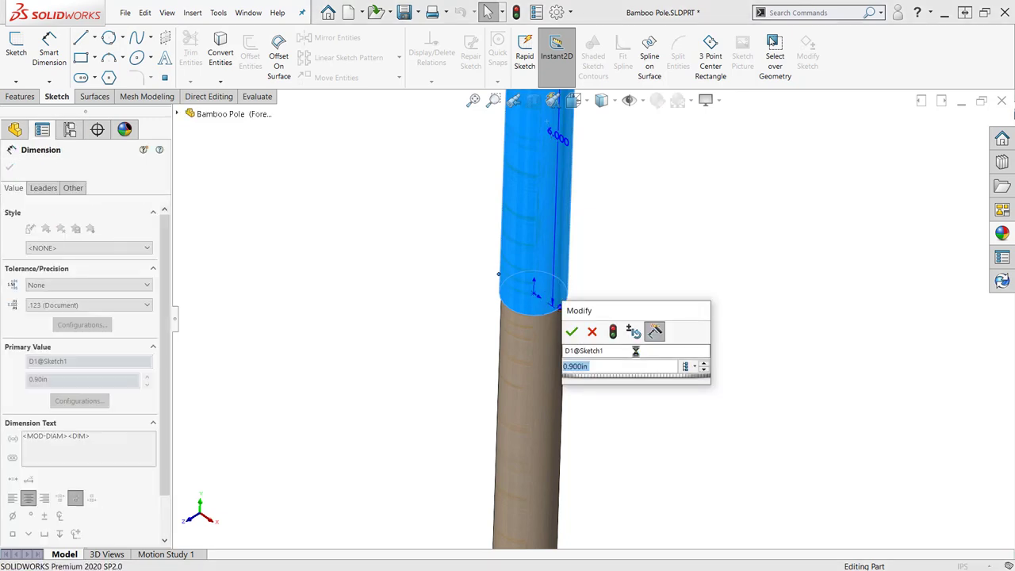
click(688, 367)
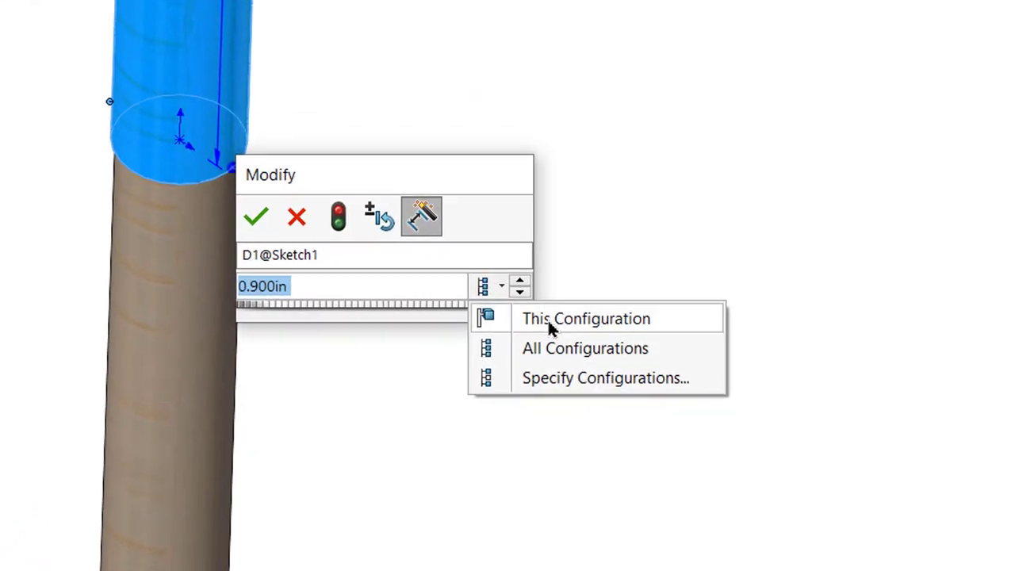
click(548, 318)
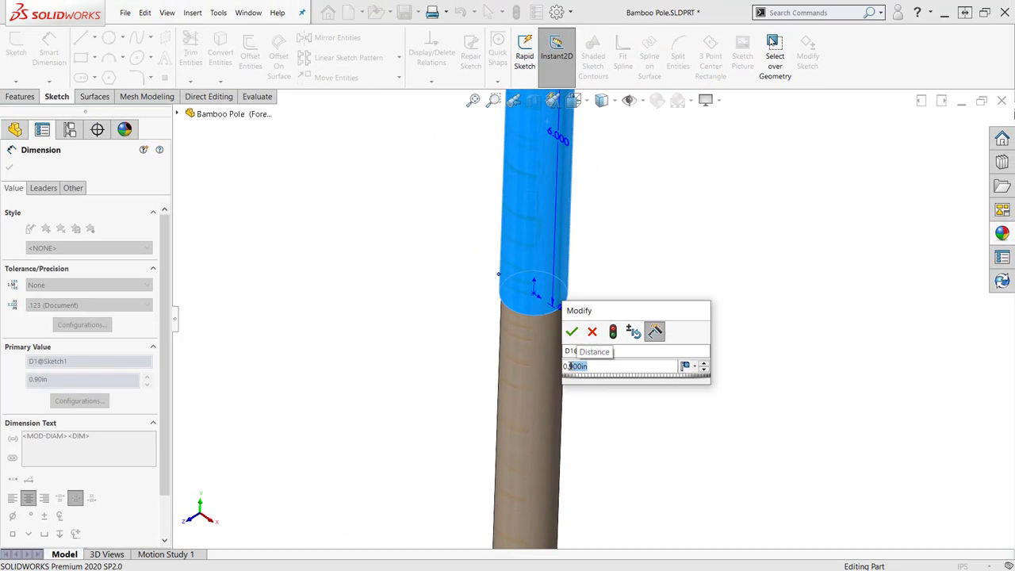
text(.85)
click(572, 332)
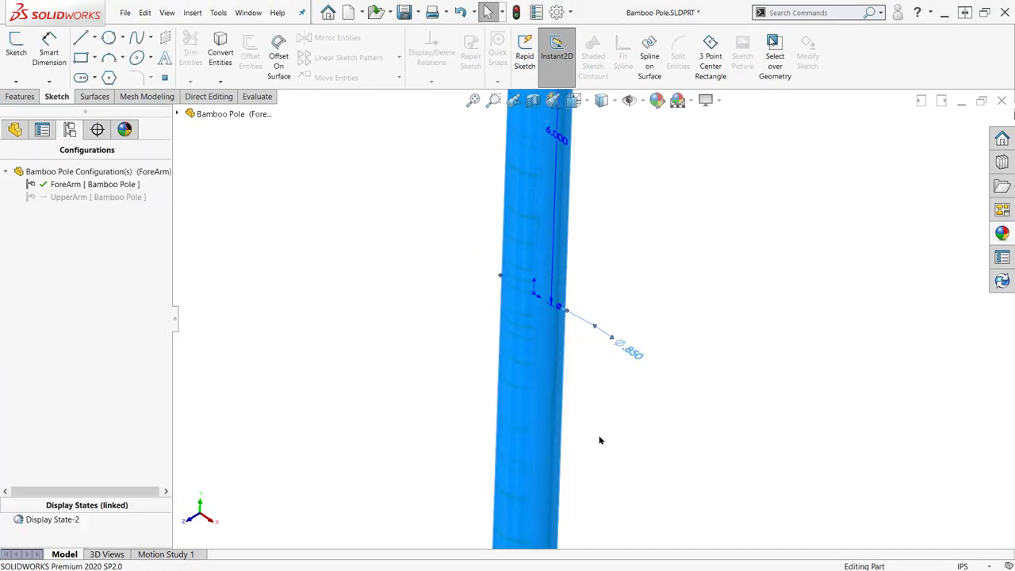
click(446, 451)
- Set the diameter of the lower pole section, Boss-Extrude2, to 0.8 in
scroll(447, 451, up, 4)
click(16, 129)
double_click(49, 327)
double_click(478, 336)
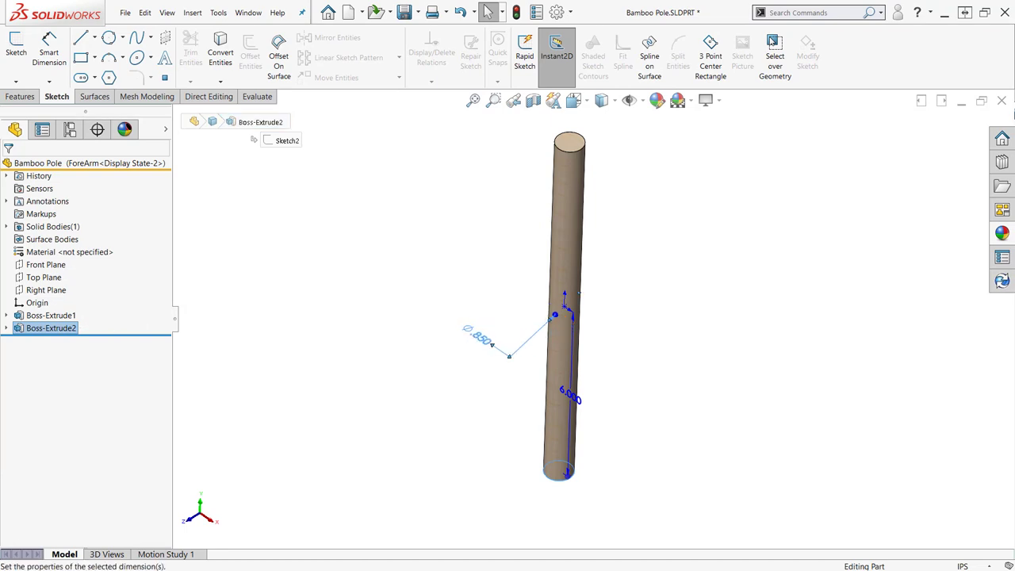
double_click(478, 338)
text(.8)
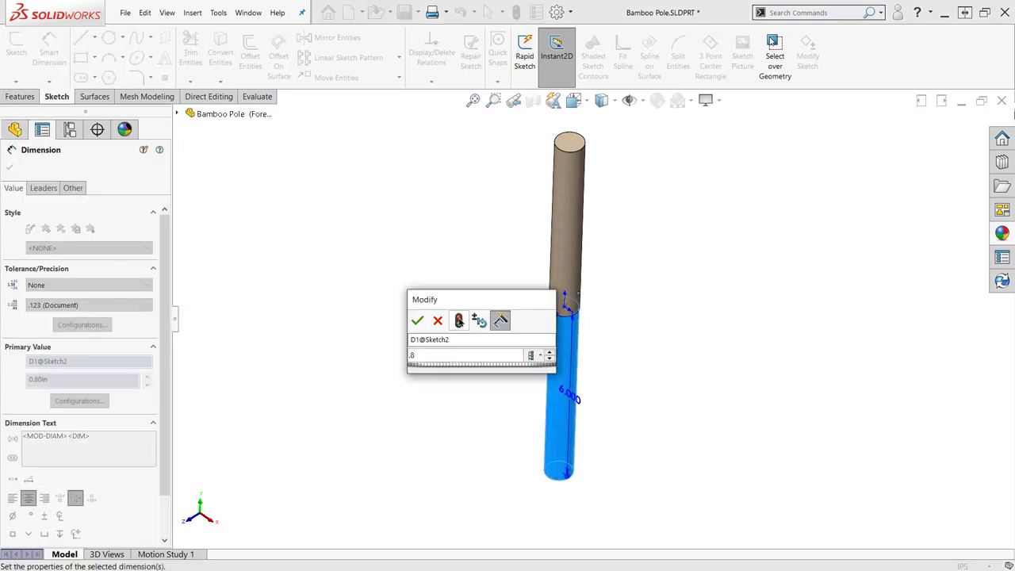
click(418, 321)
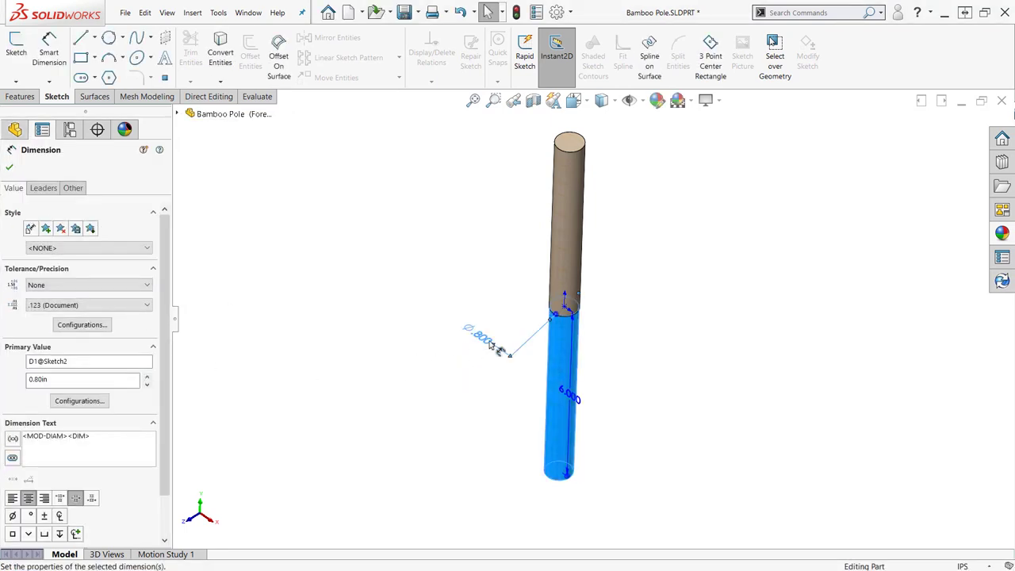
- Configure the lower section's diameter so the UpperArm configuration uses 0.85 in
right_click(481, 338)
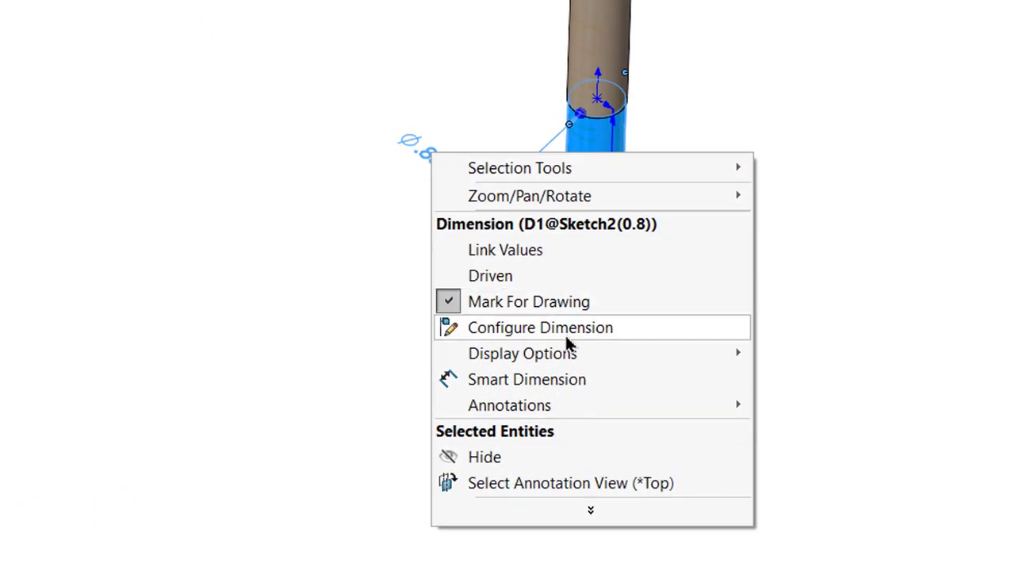
click(568, 342)
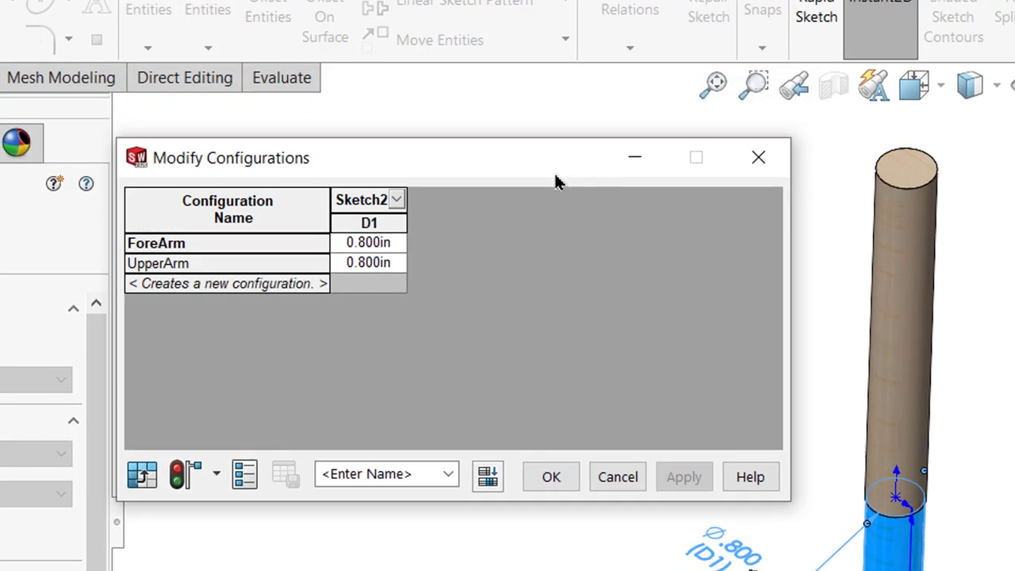
drag(555, 182, 512, 210)
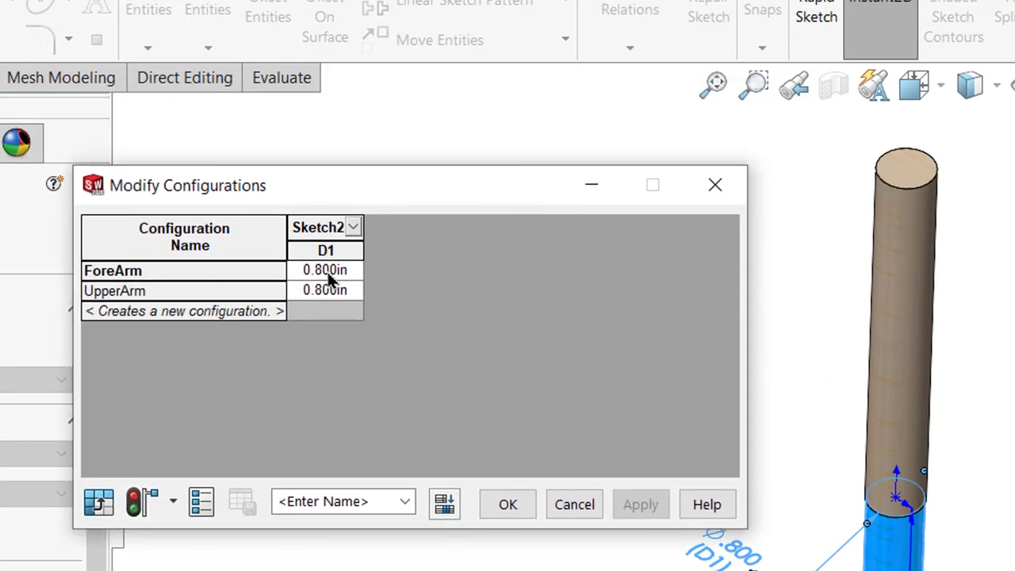
click(325, 292)
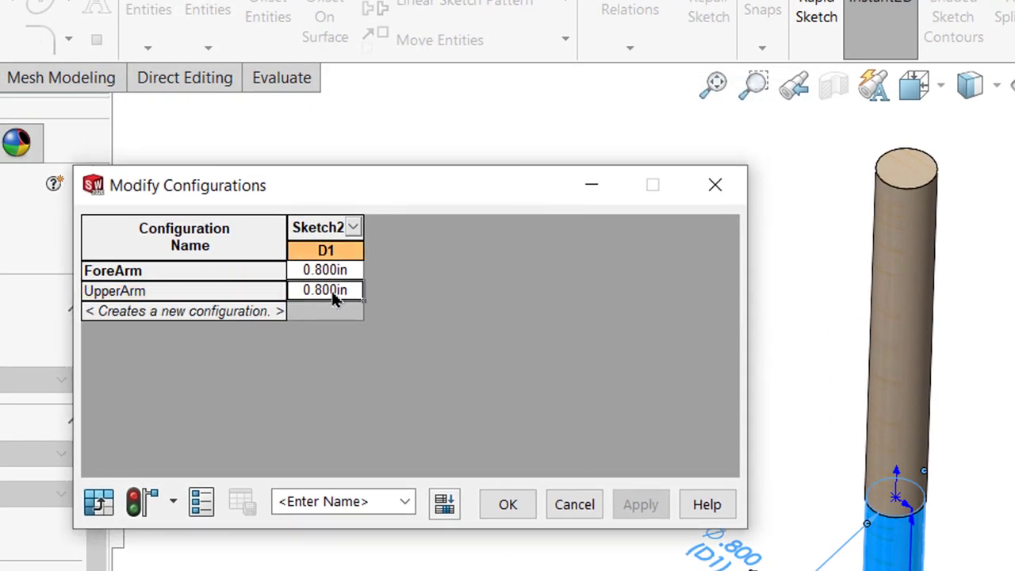
key(BackSpace)
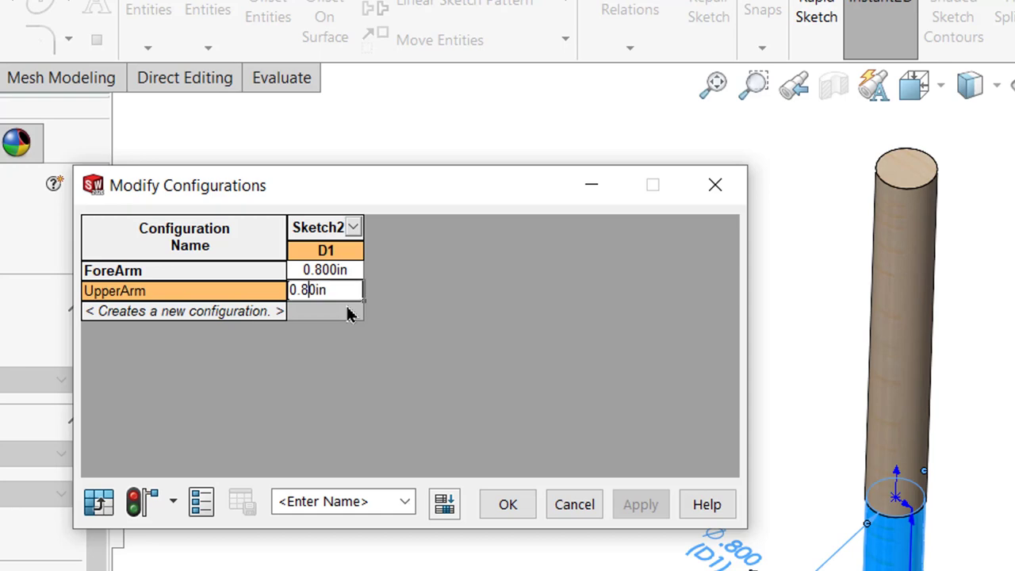
text(5)
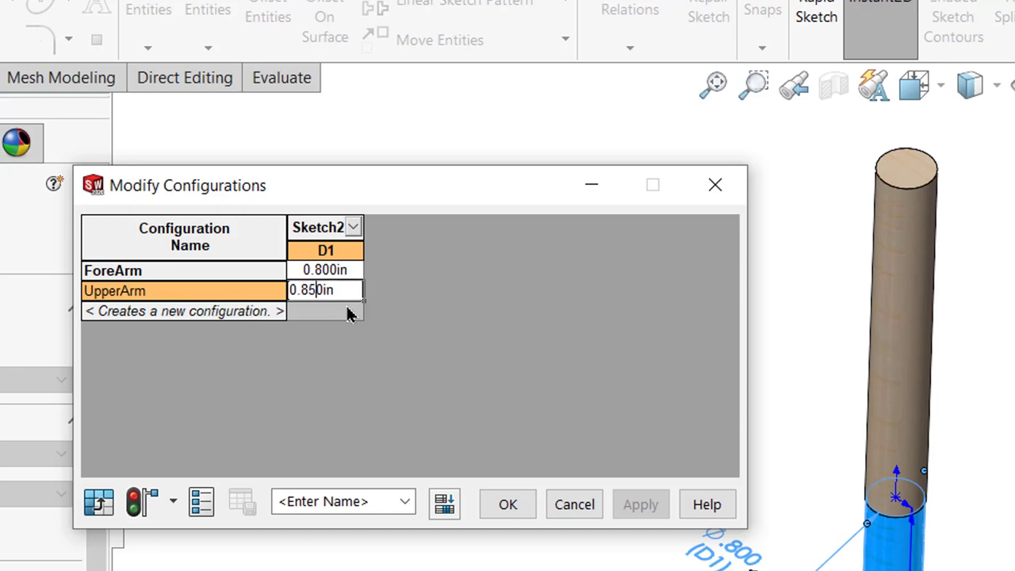
click(509, 515)
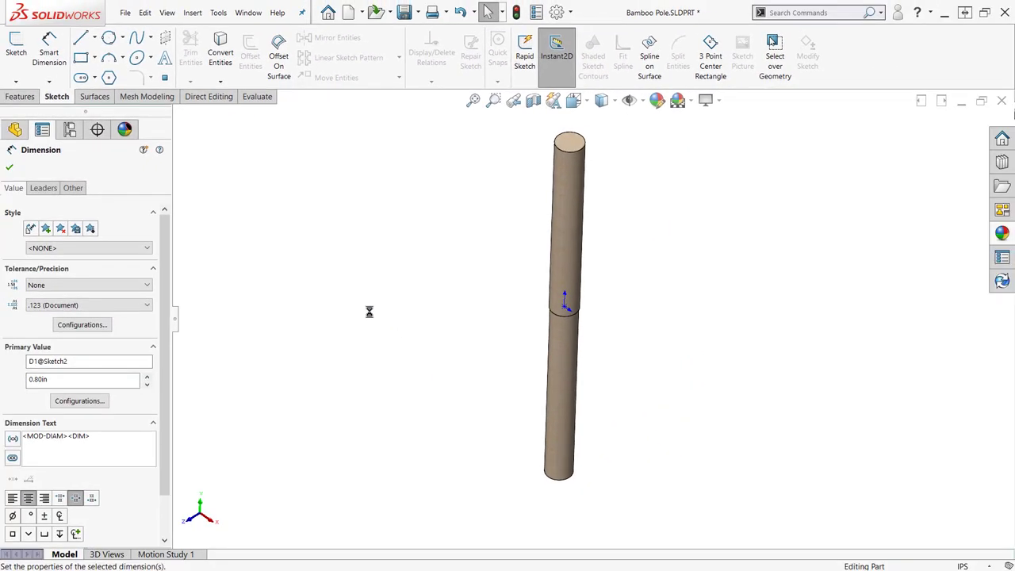
key(Escape)
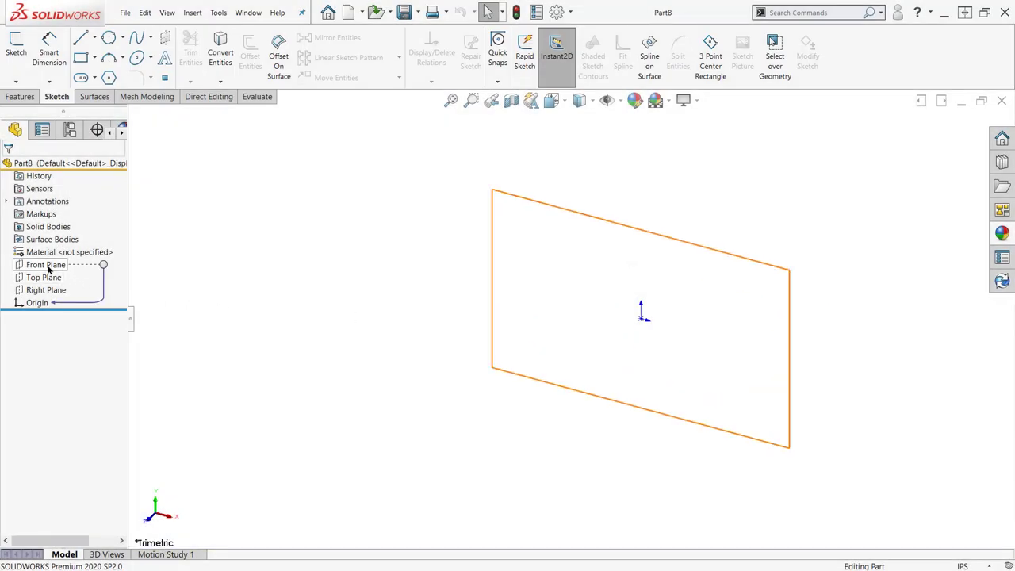
- Sketch a 0.31 in diameter circle centred on the origin on the Right Plane of the new part
click(46, 290)
click(69, 271)
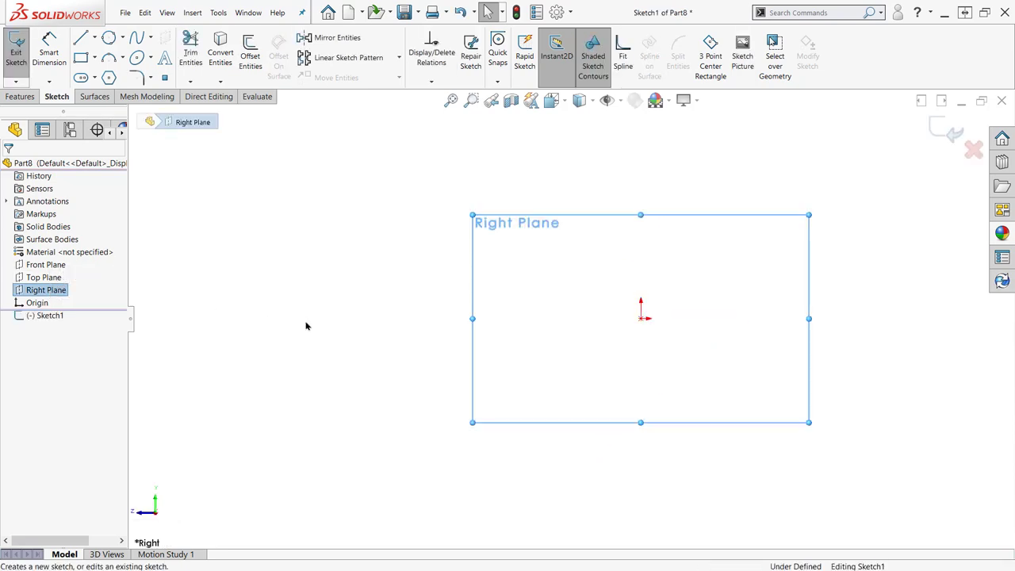
right_drag(304, 317, 313, 336)
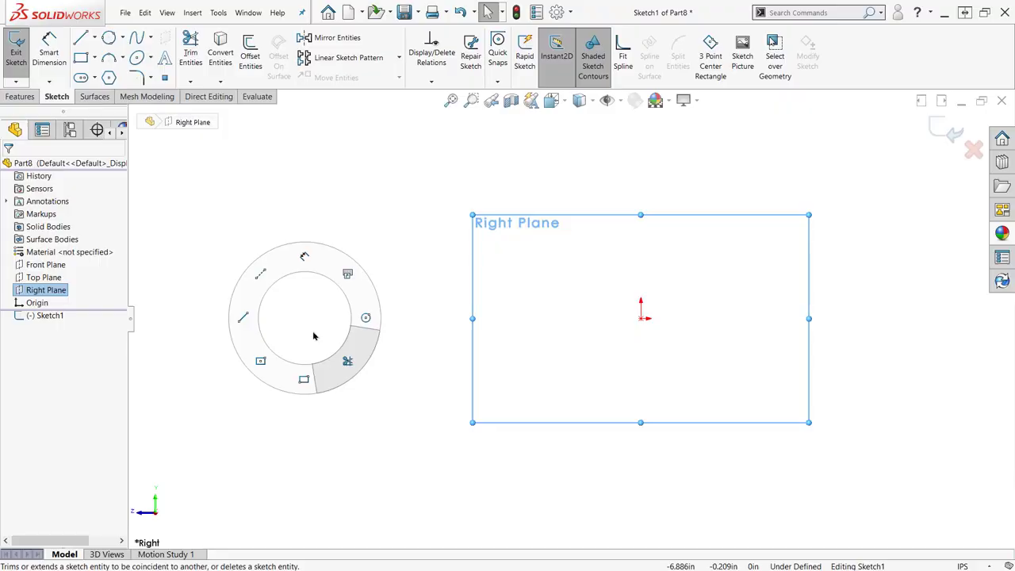
right_drag(315, 335, 364, 318)
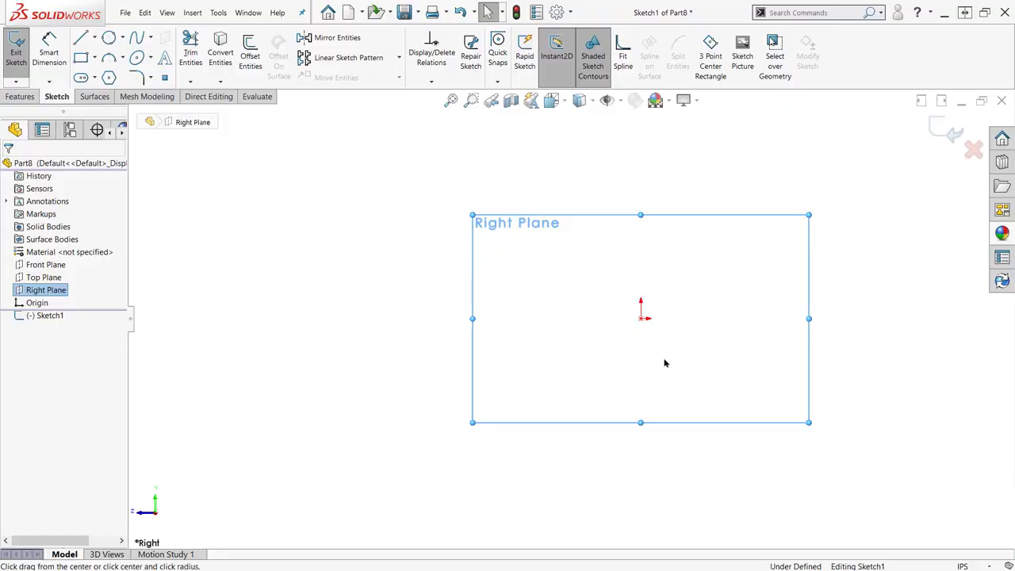
click(643, 319)
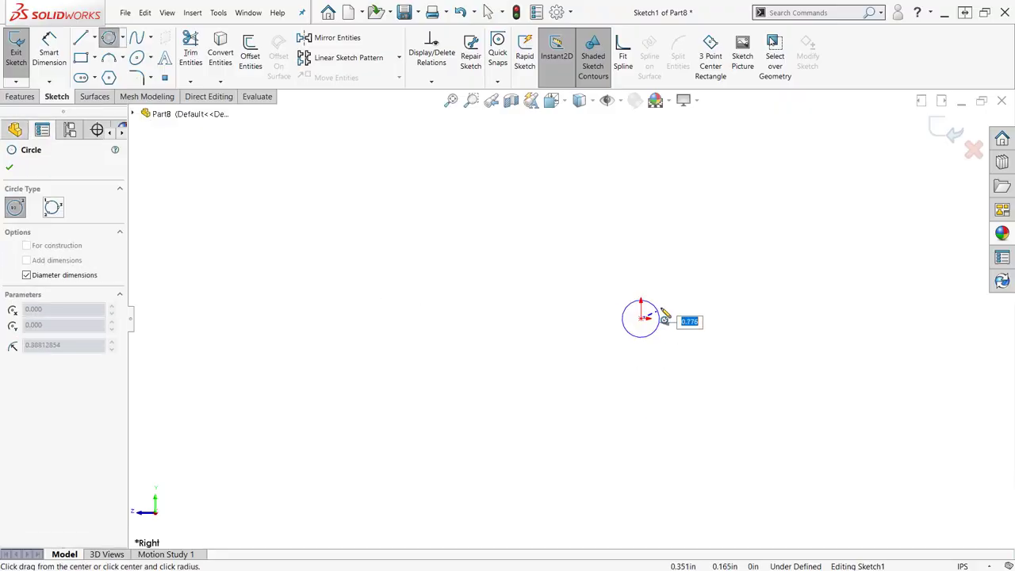
key(BackSpace)
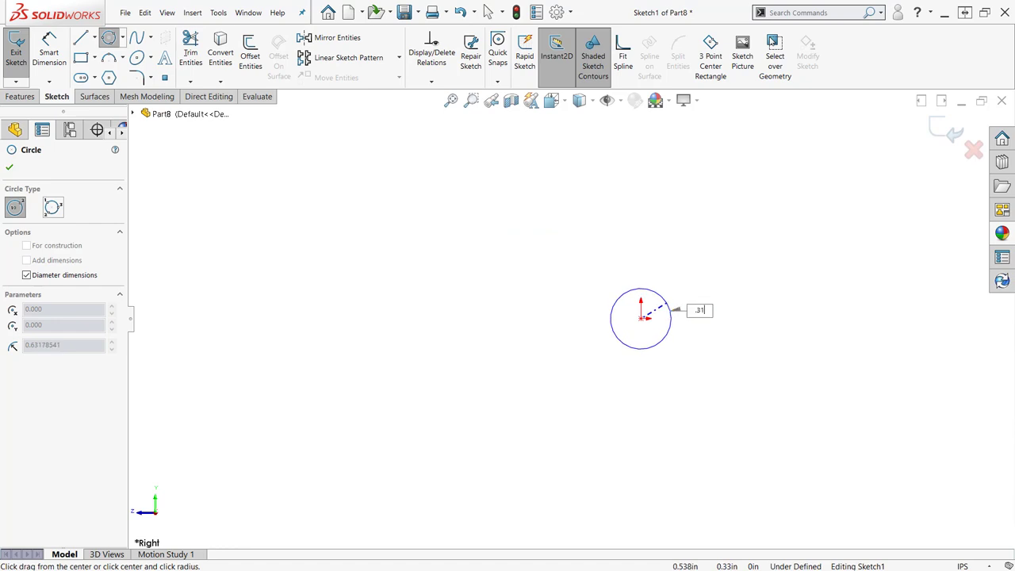
text(.31)
key(Return)
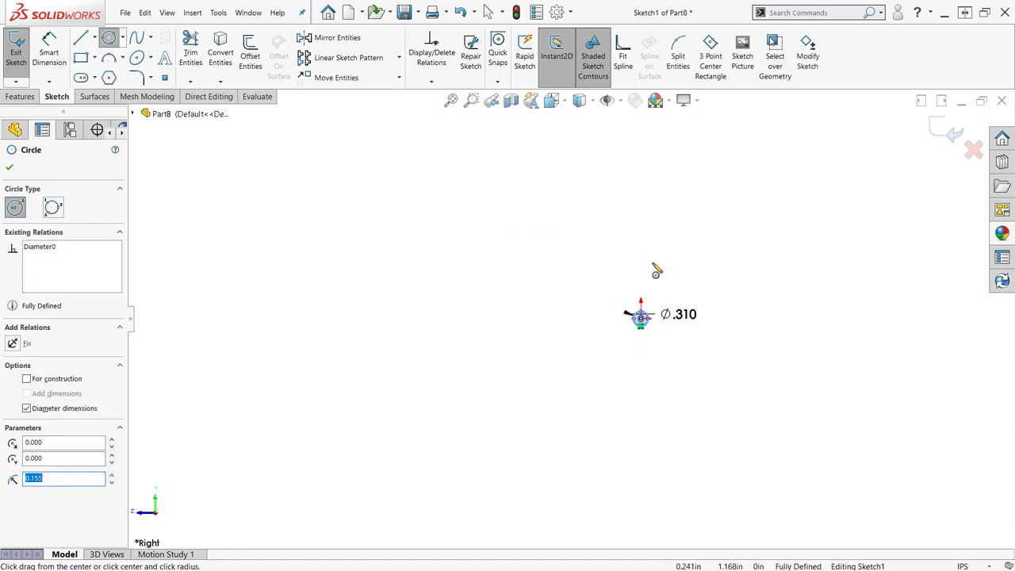
- Extrude the 0.31 in circle 2.5 in using the Mid Plane end condition to form the rod
right_drag(653, 262, 682, 234)
key(s)
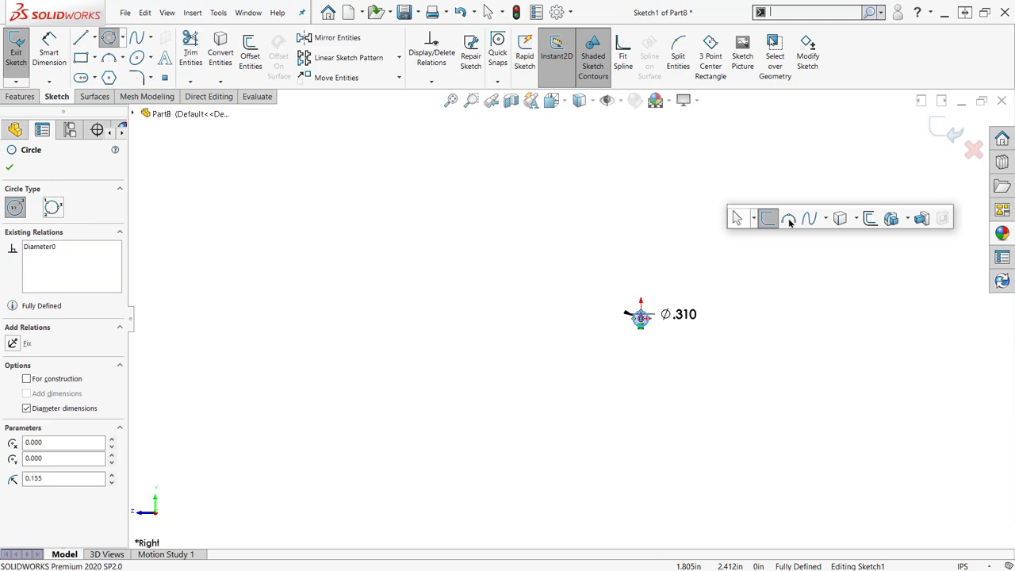
click(922, 220)
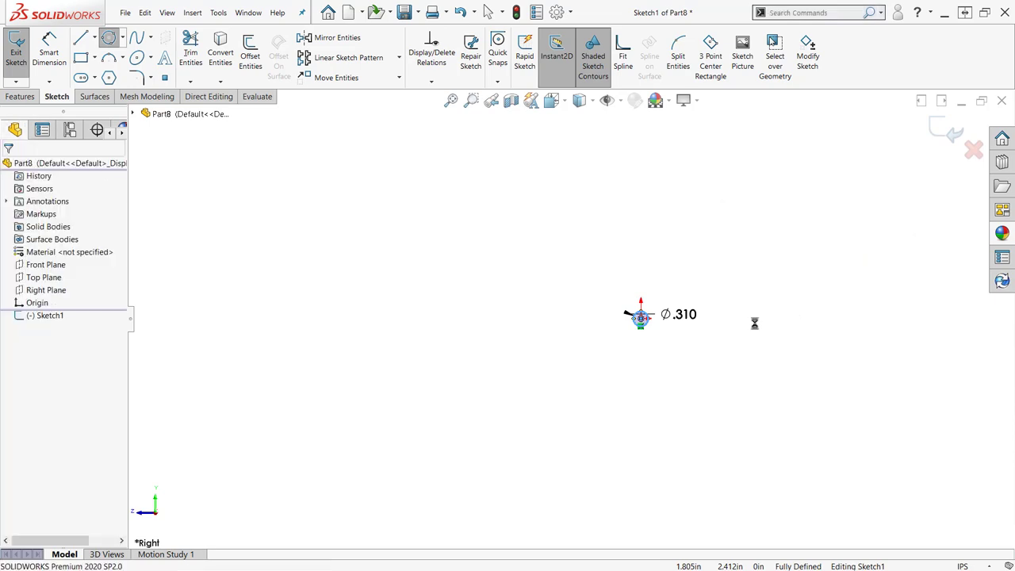
text(2.5)
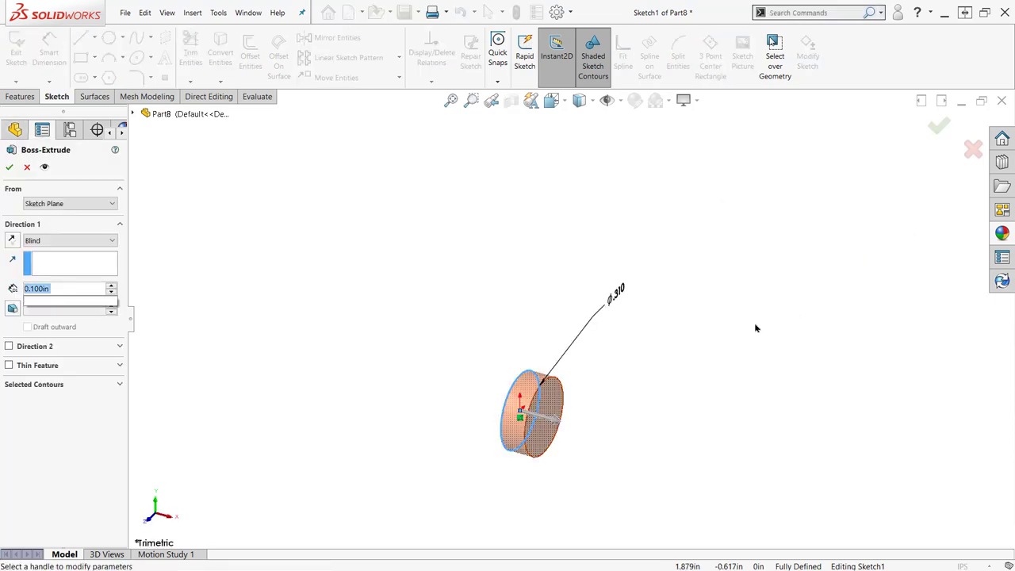
key(Return)
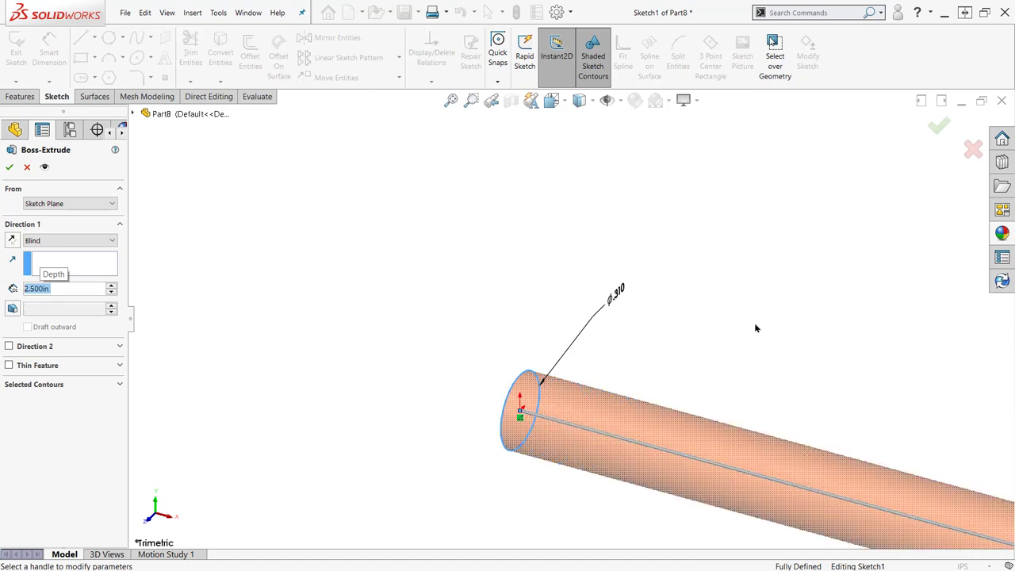
right_click(702, 273)
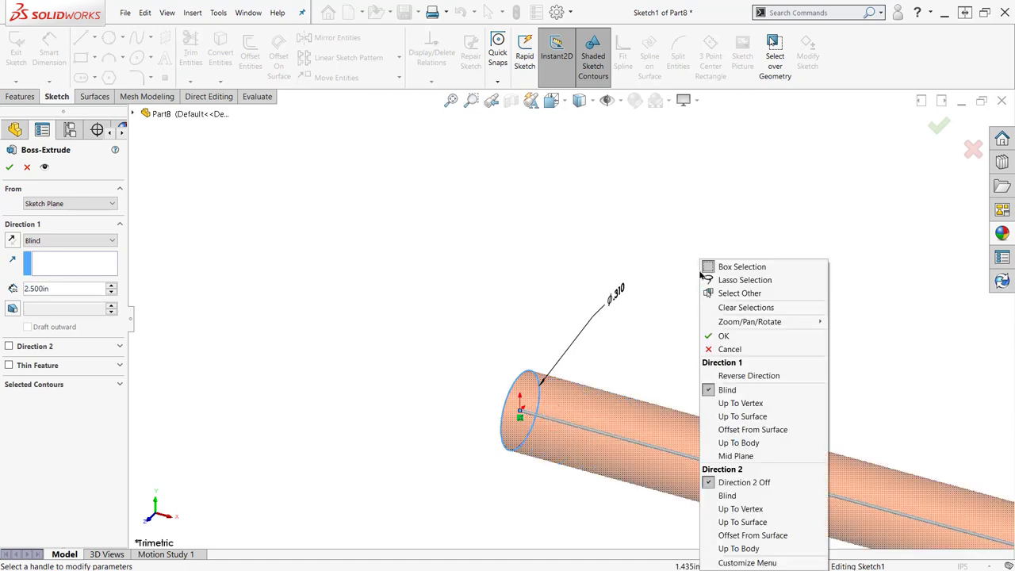
click(732, 458)
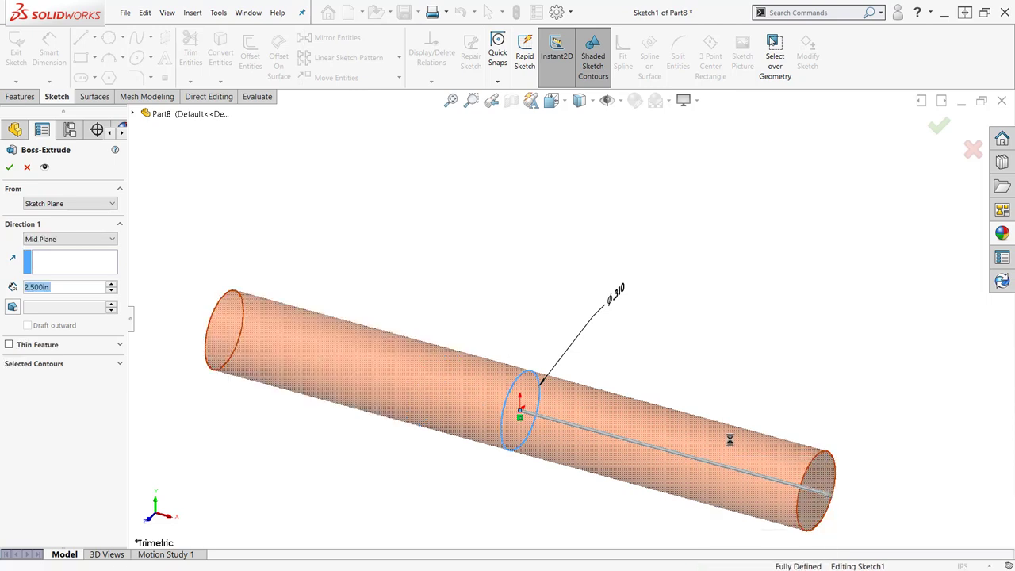
key(Return)
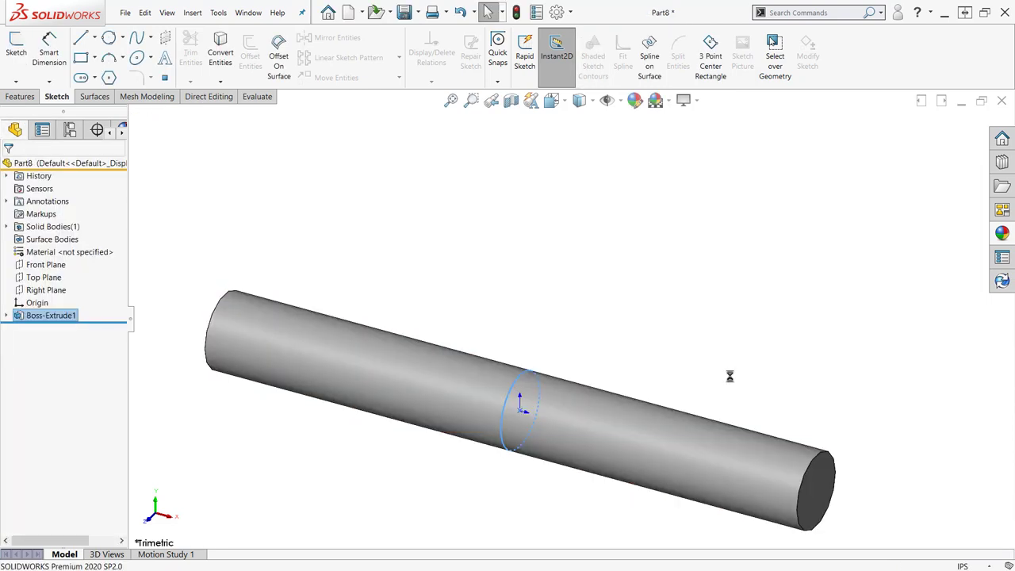
- Add a cosmetic thread along the rod, starting from the circular edge at its negative-X end
click(832, 12)
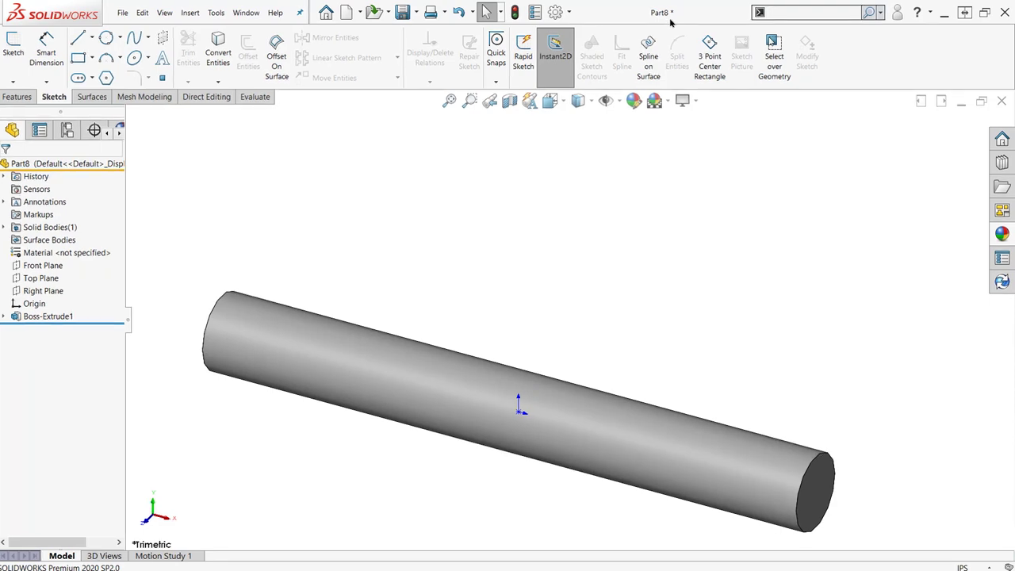
text(cosm)
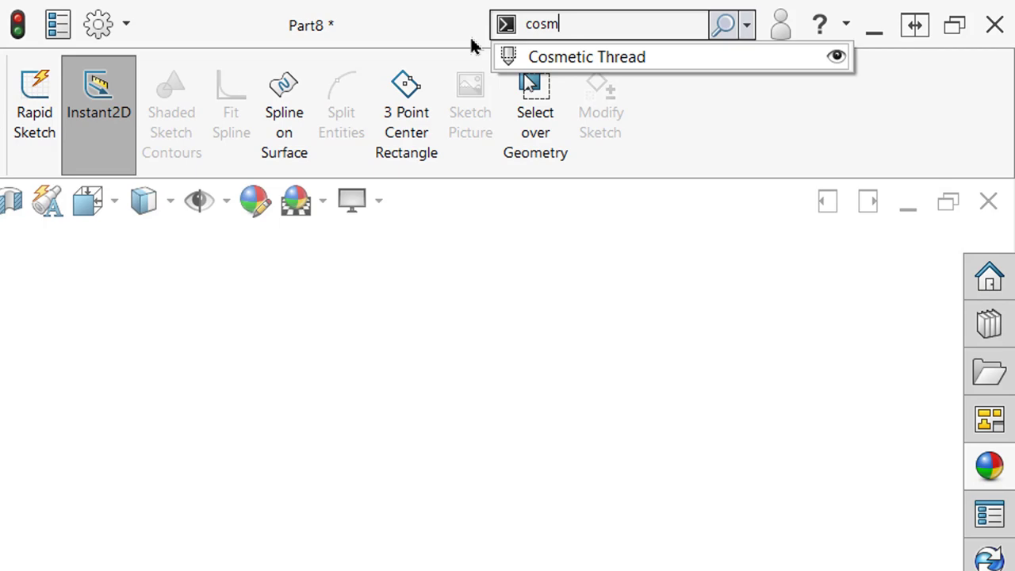
click(530, 58)
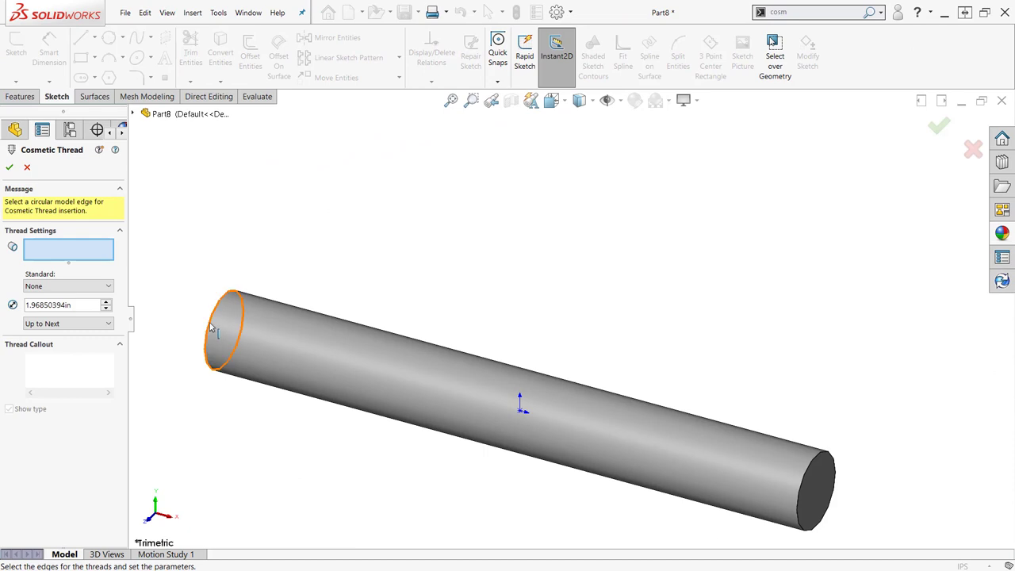
click(214, 327)
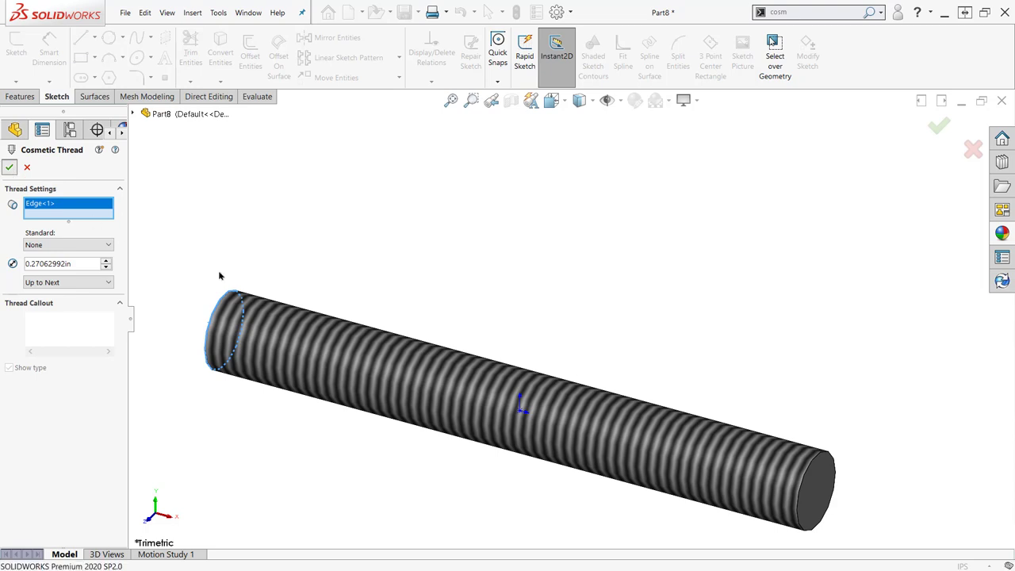
key(Return)
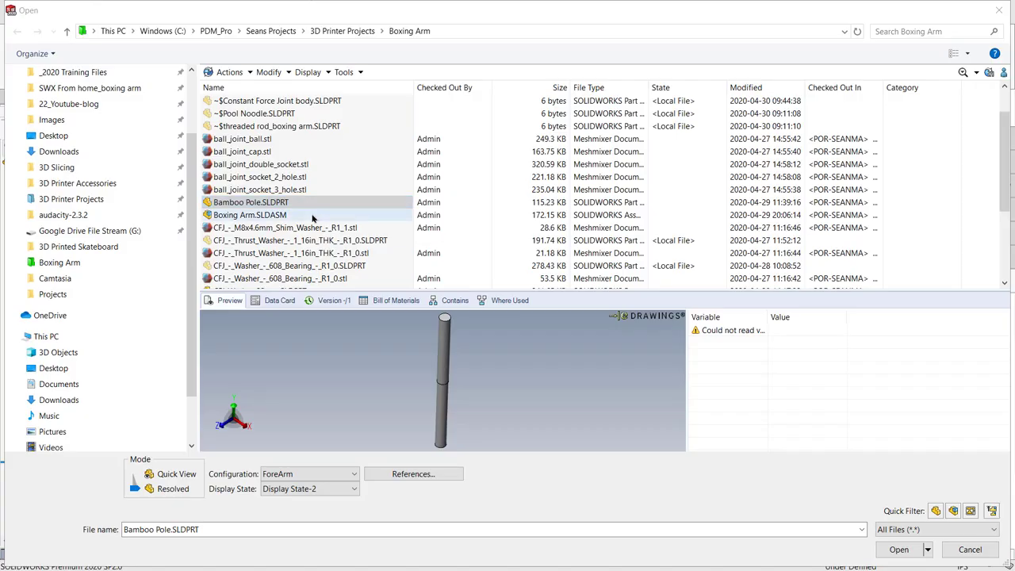
- Open CFJ_-_Washer_-_608_Bearing_-_R1_0.stl, imported as a graphics body in millimeters
click(304, 281)
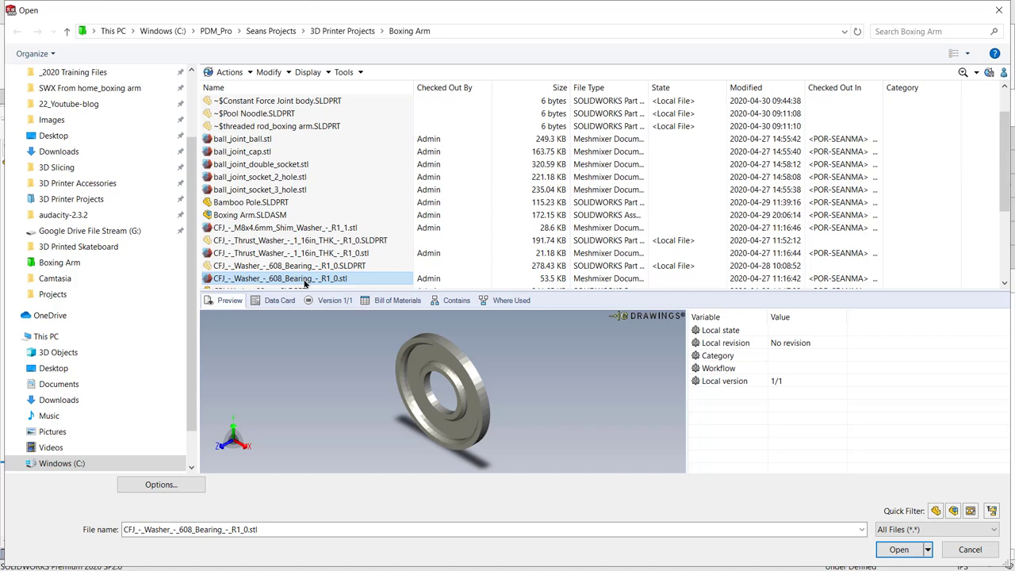
click(159, 485)
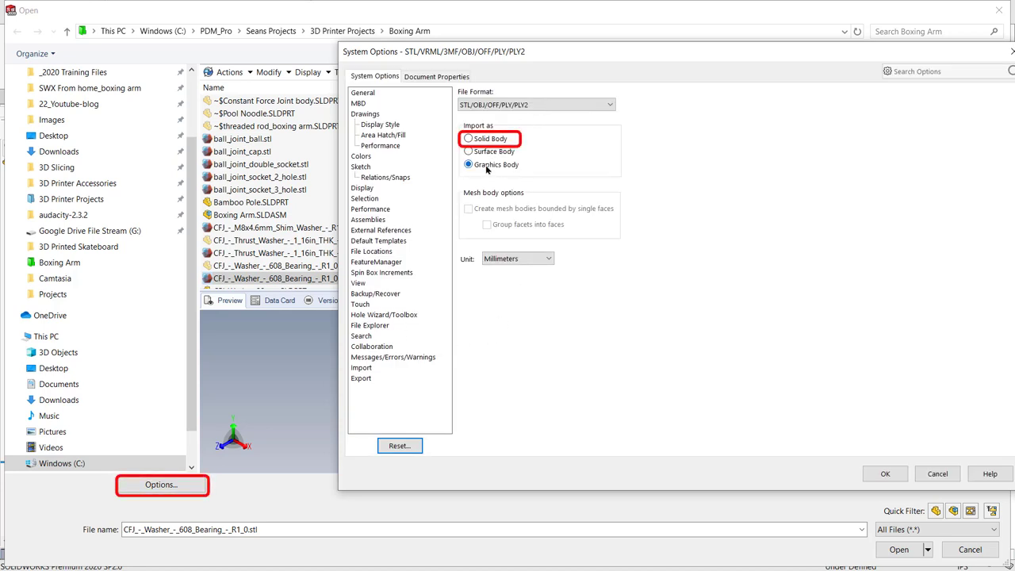
click(875, 478)
click(899, 549)
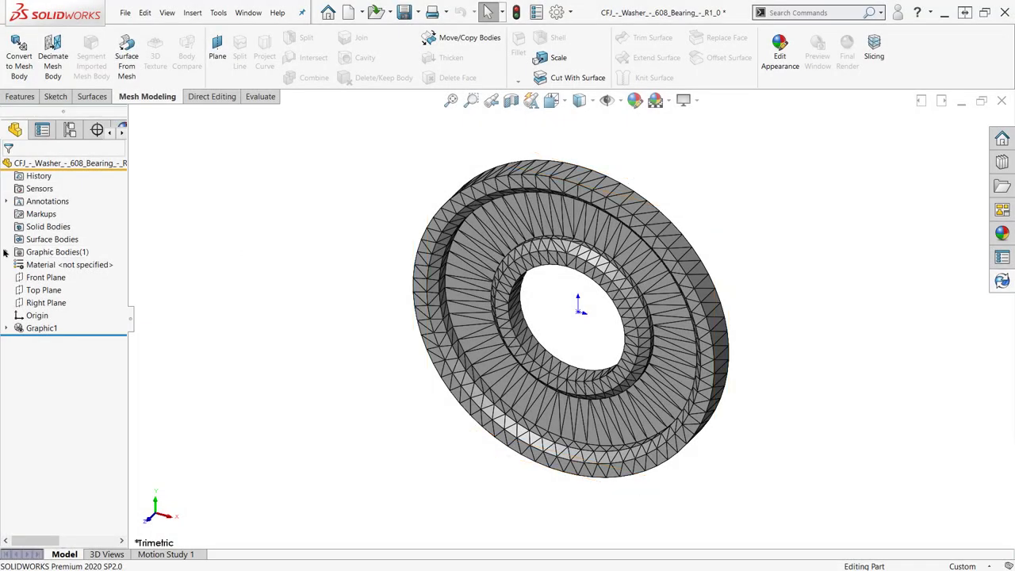
click(5, 253)
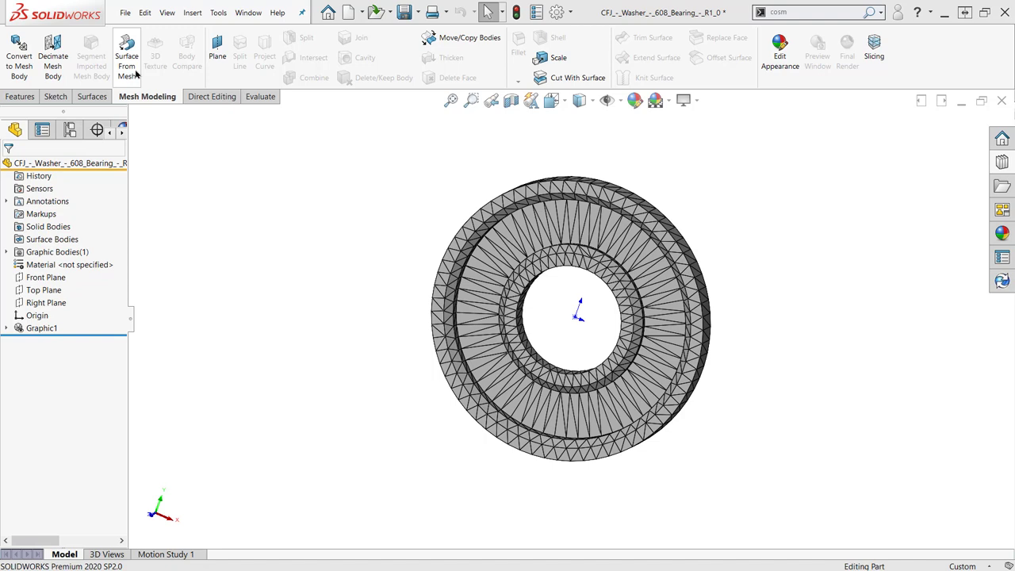
- Create a planar surface from the mesh using three facets spaced around the washer's flat back face
click(127, 64)
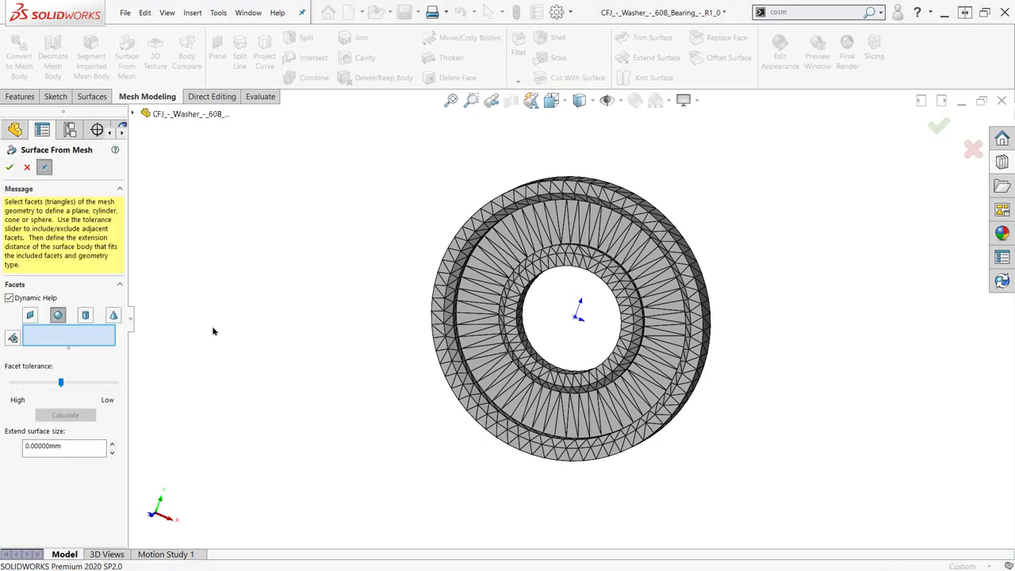
click(31, 315)
middle_drag(365, 416, 372, 131)
middle_drag(383, 373, 377, 158)
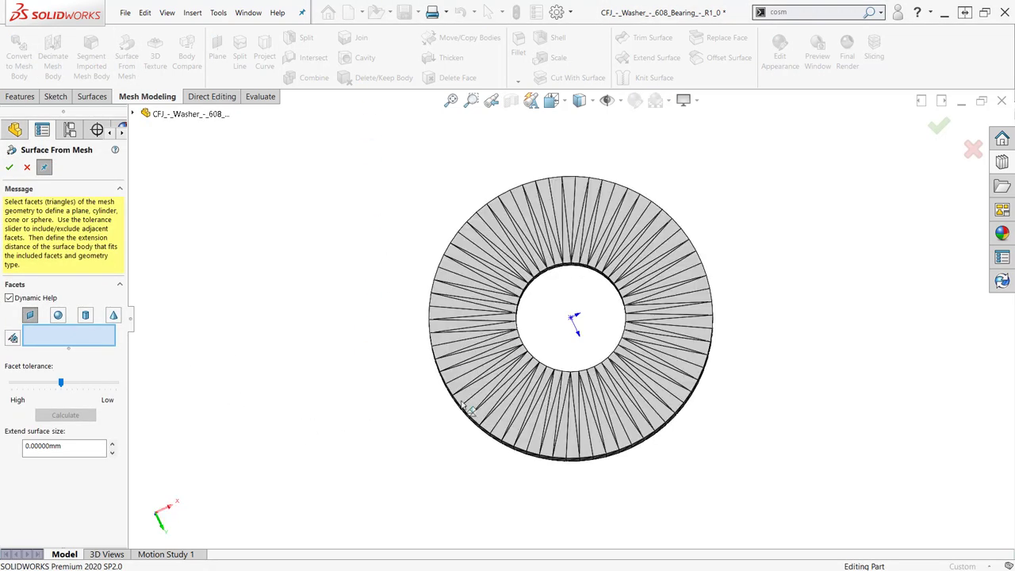
click(496, 232)
click(665, 274)
click(565, 412)
click(80, 439)
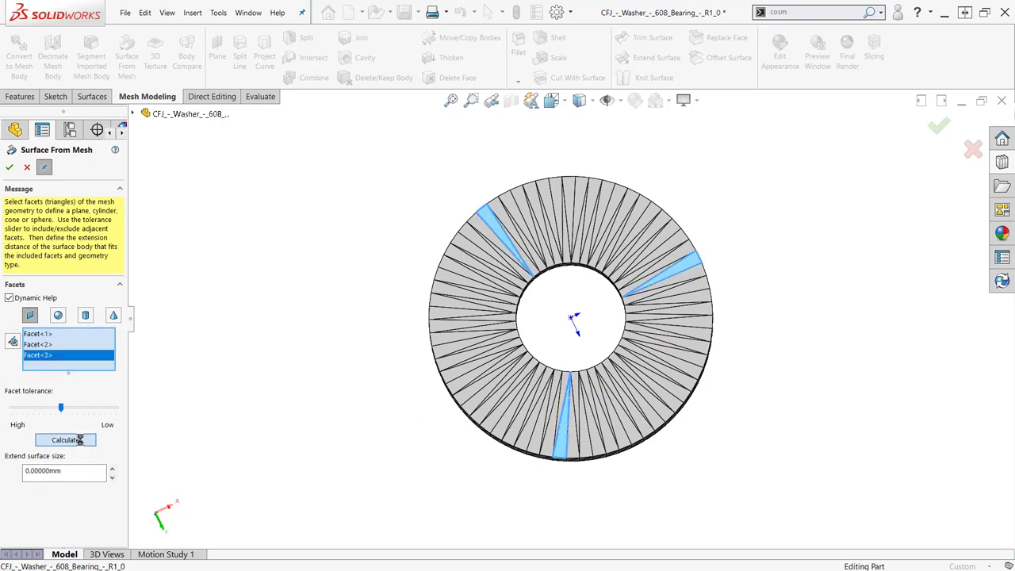
click(9, 168)
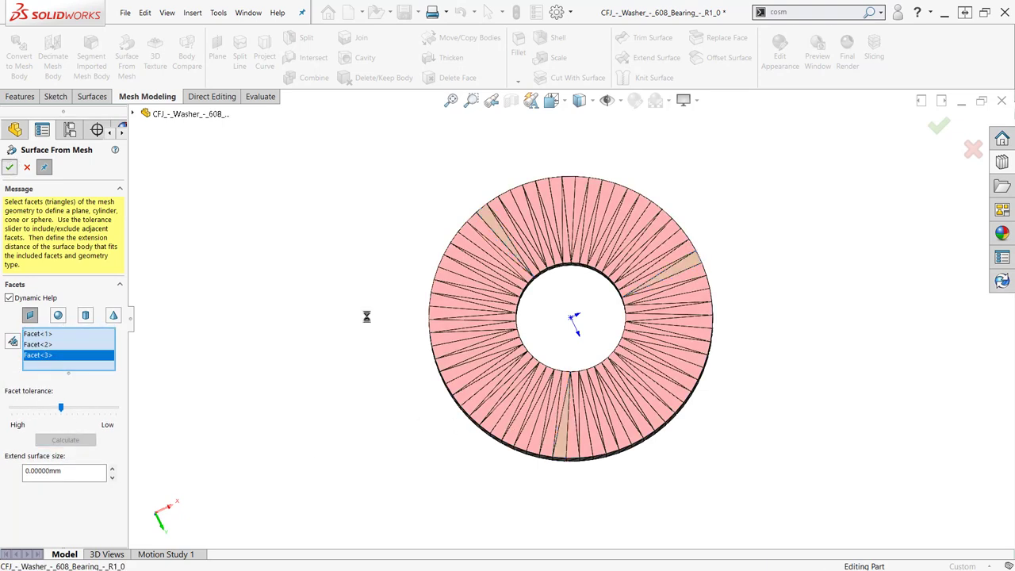
- Create a cylindrical surface from the mesh using three facets spaced around the washer's outer rim
middle_drag(404, 272, 431, 344)
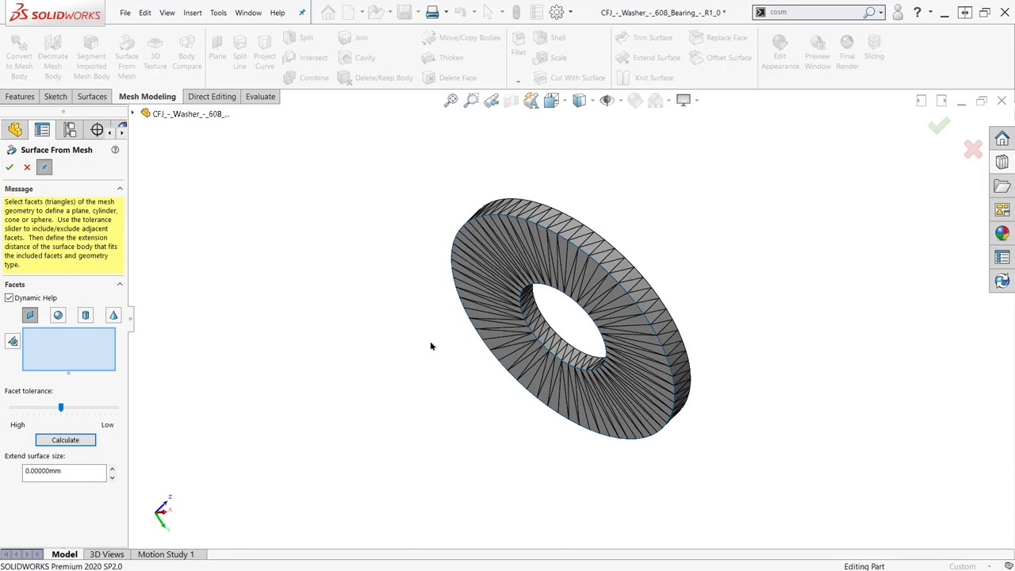
click(584, 235)
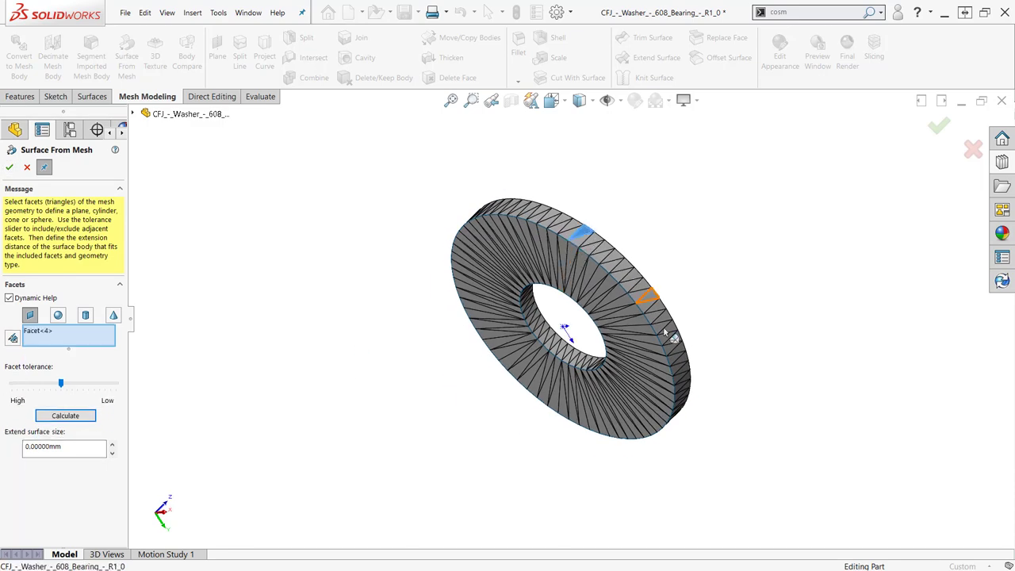
click(690, 408)
middle_drag(691, 407, 571, 370)
click(559, 355)
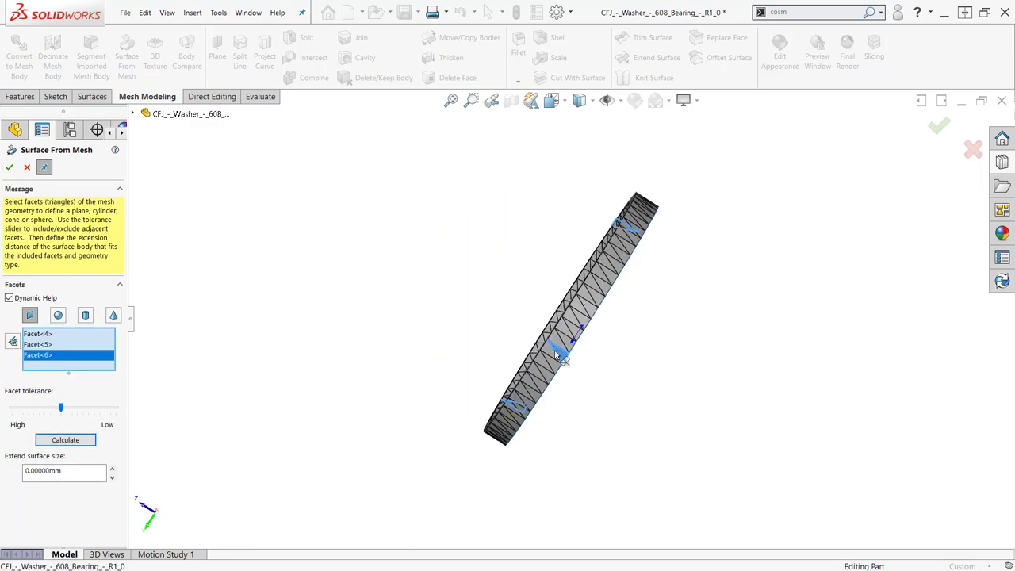
click(86, 315)
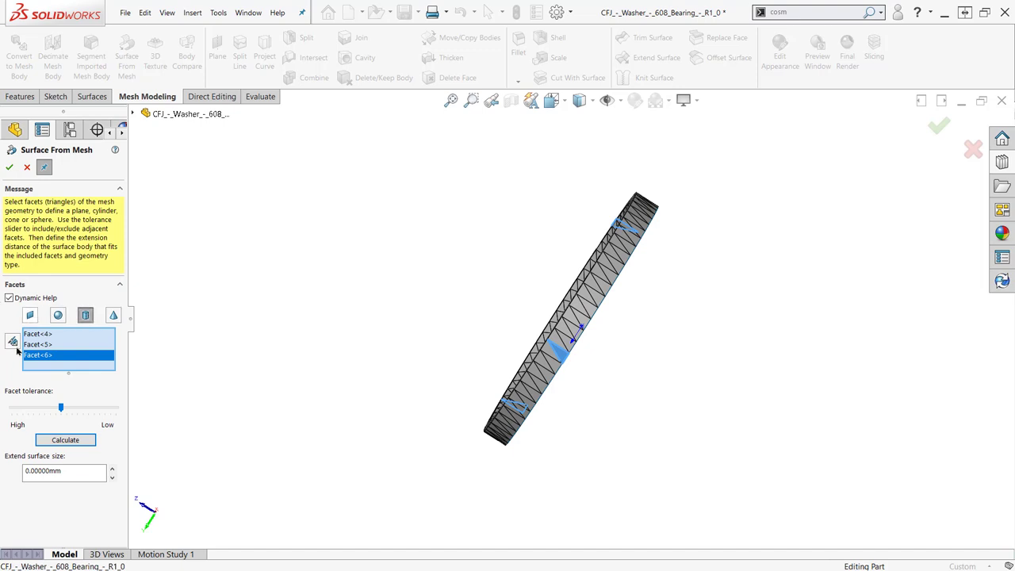
click(66, 438)
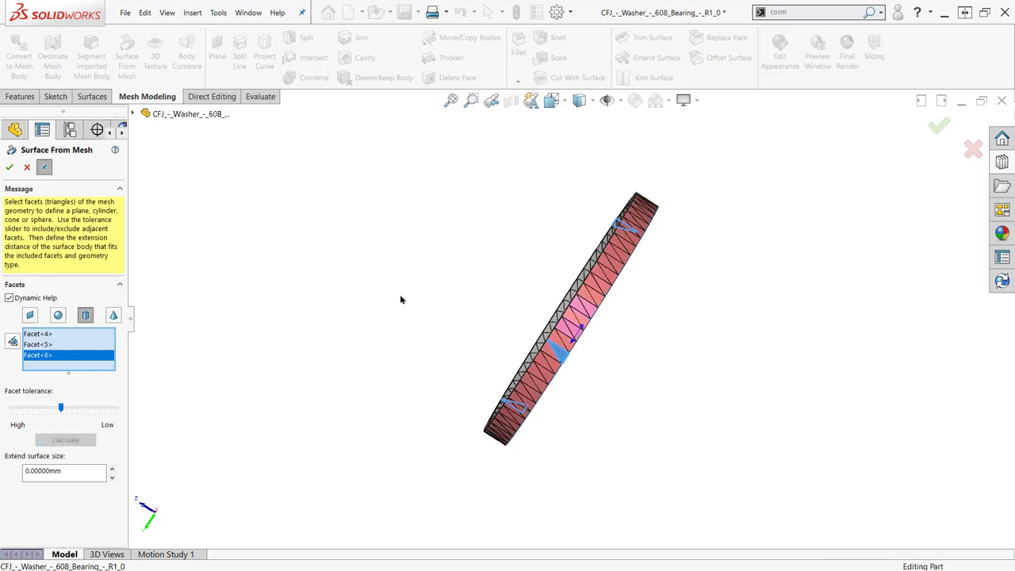
middle_drag(401, 299, 446, 340)
click(10, 168)
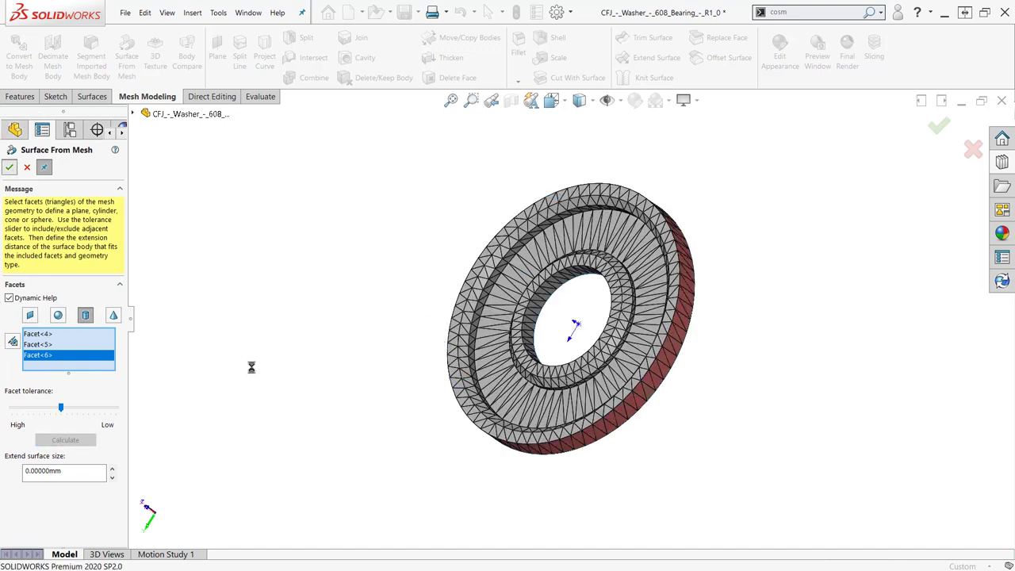
- Create a planar surface from the mesh using three facets on the outer raised ring of the washer's front side
click(30, 315)
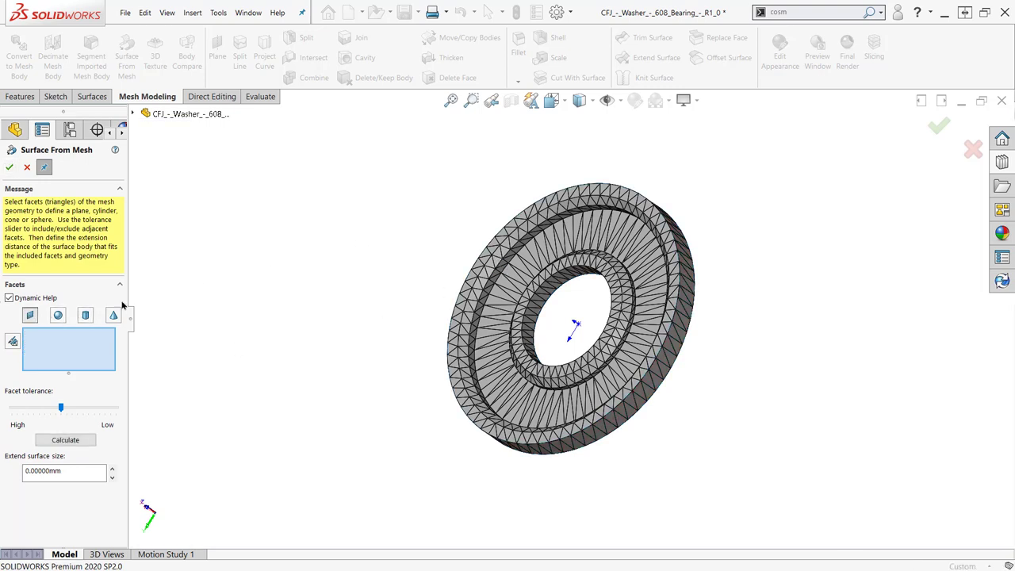
click(574, 192)
click(455, 382)
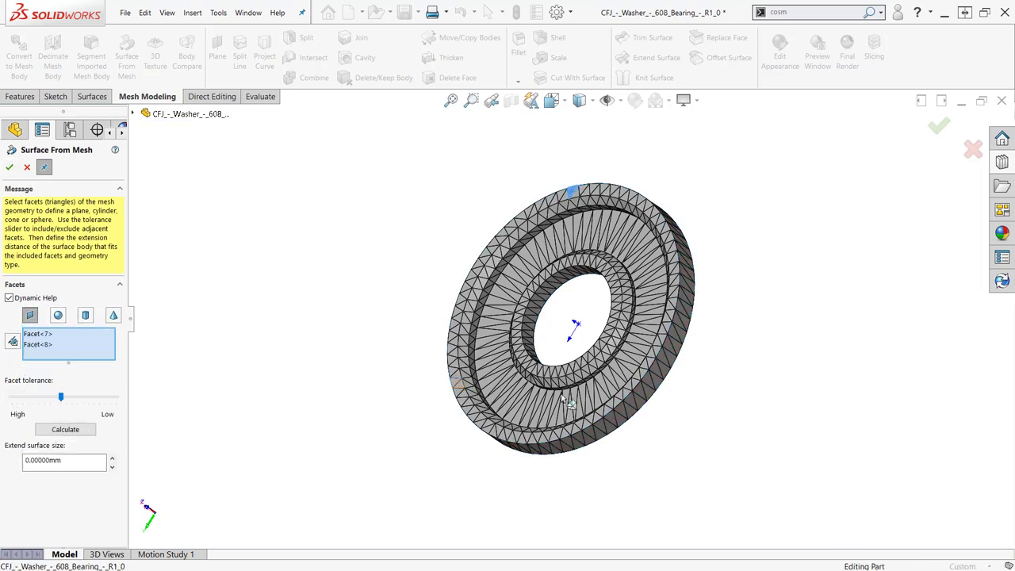
click(670, 324)
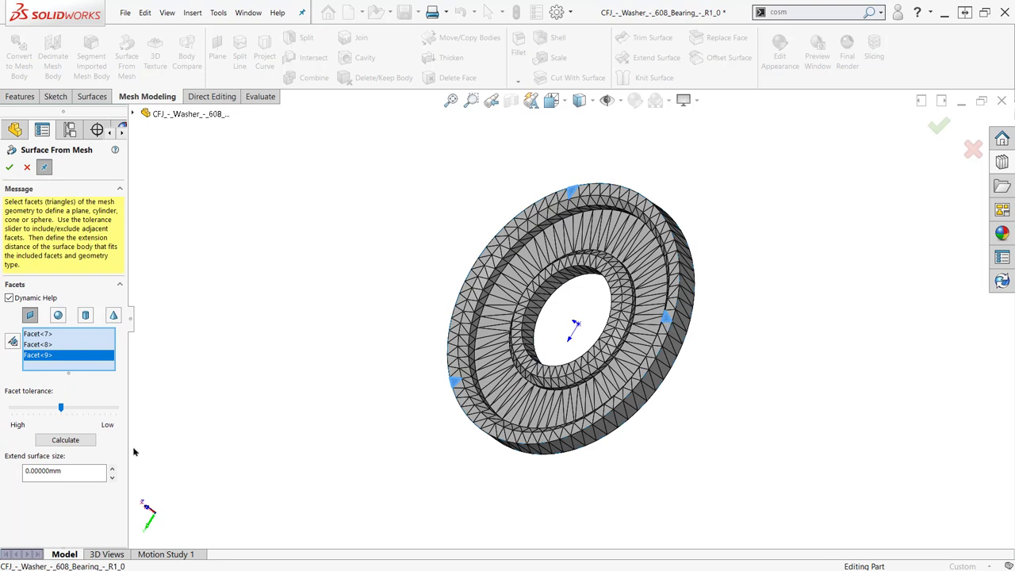
click(79, 442)
click(9, 166)
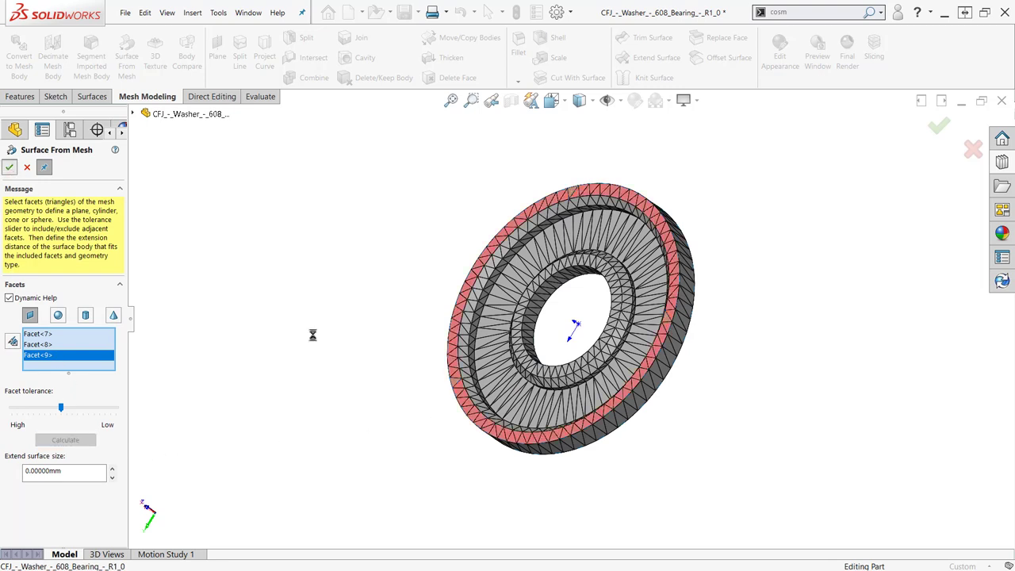
- Create a planar surface from the mesh using three facets on the raised ring around the washer's center hole
click(526, 295)
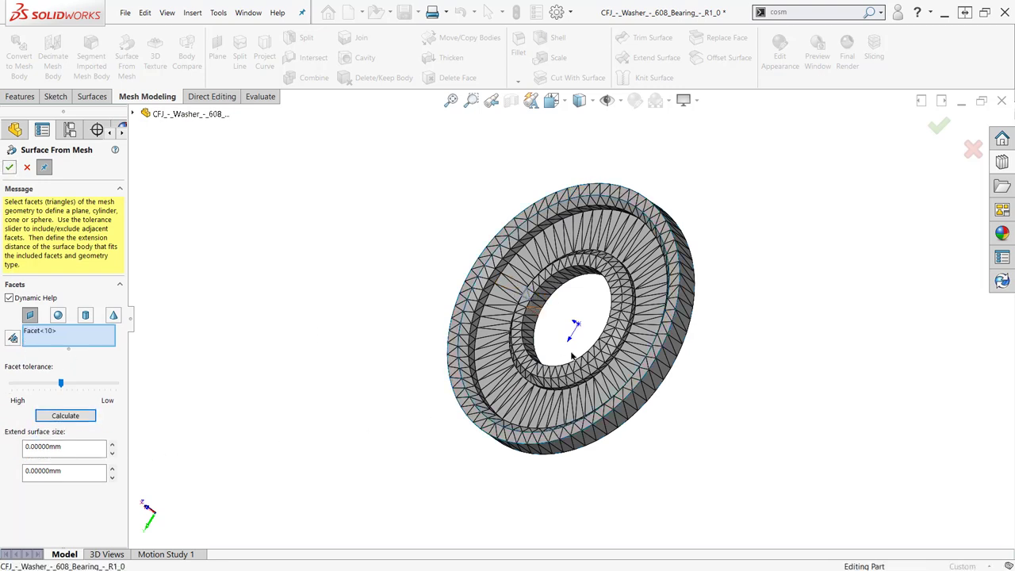
click(594, 352)
click(604, 268)
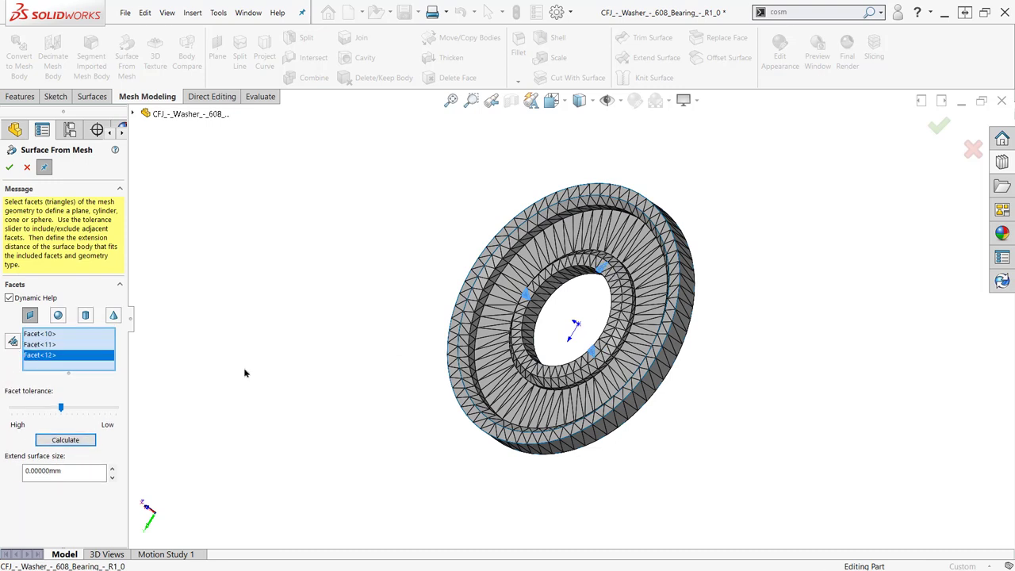
click(52, 441)
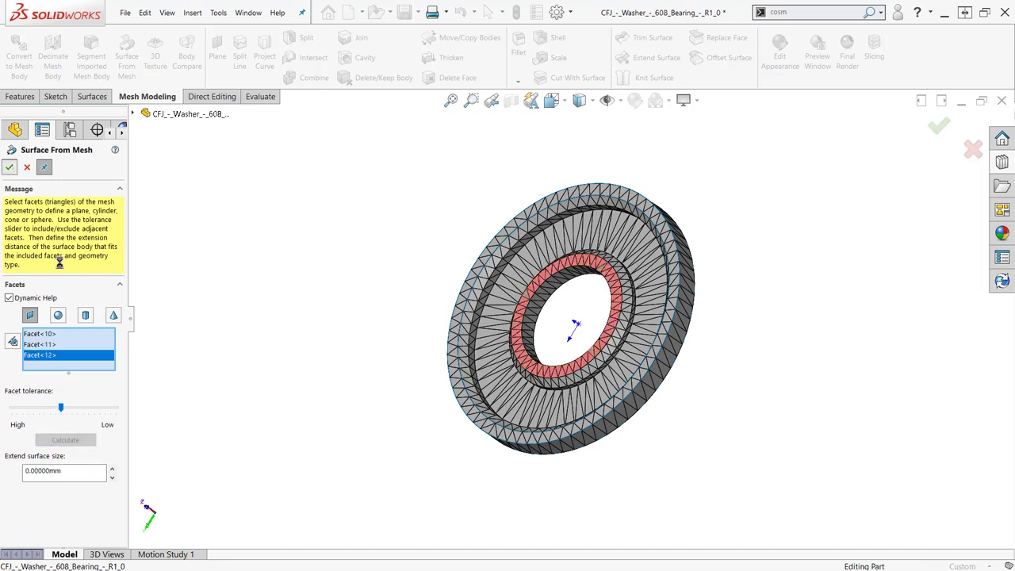
- Create a cylindrical surface from the mesh using three facets spaced around the wall of the washer's center hole, then close Surface From Mesh
click(85, 315)
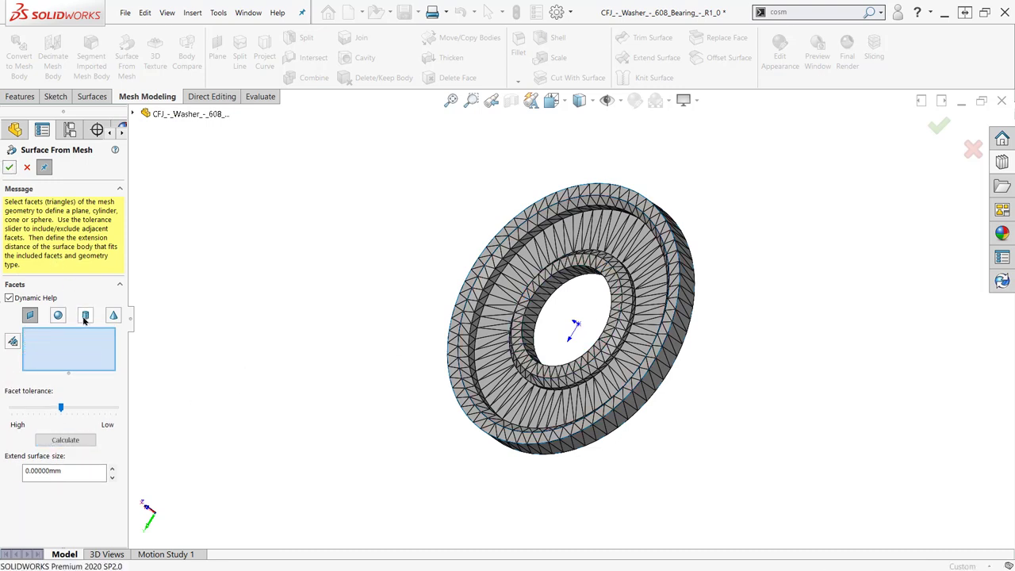
click(561, 278)
click(532, 352)
middle_drag(533, 352, 632, 311)
middle_drag(556, 333, 617, 318)
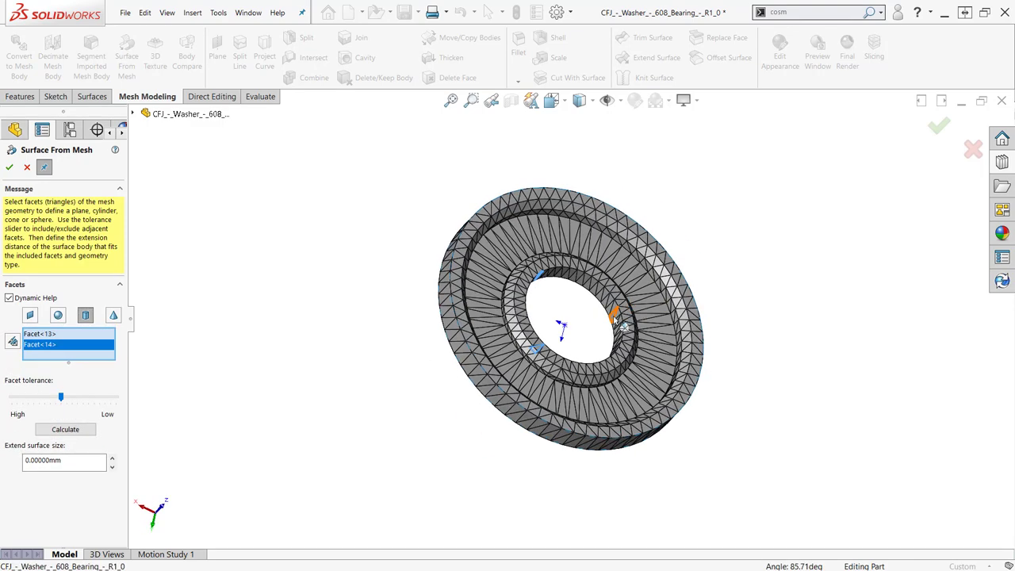
click(618, 317)
click(67, 430)
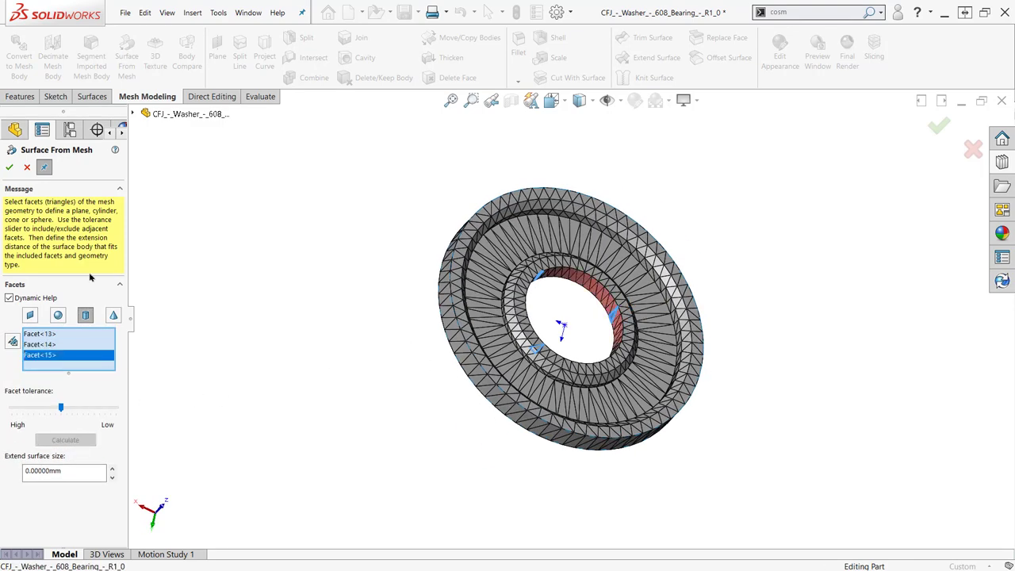
click(11, 167)
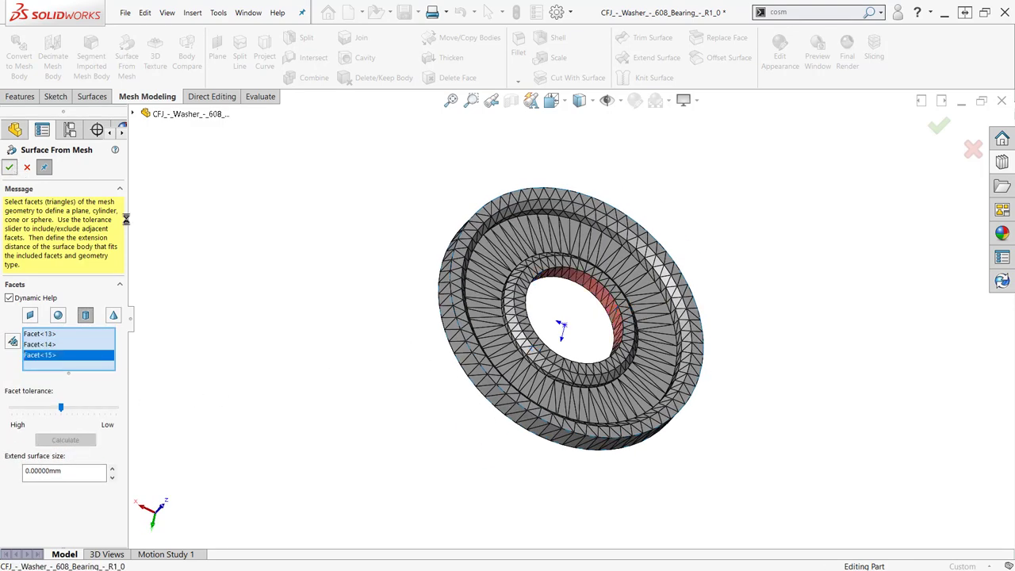
click(27, 167)
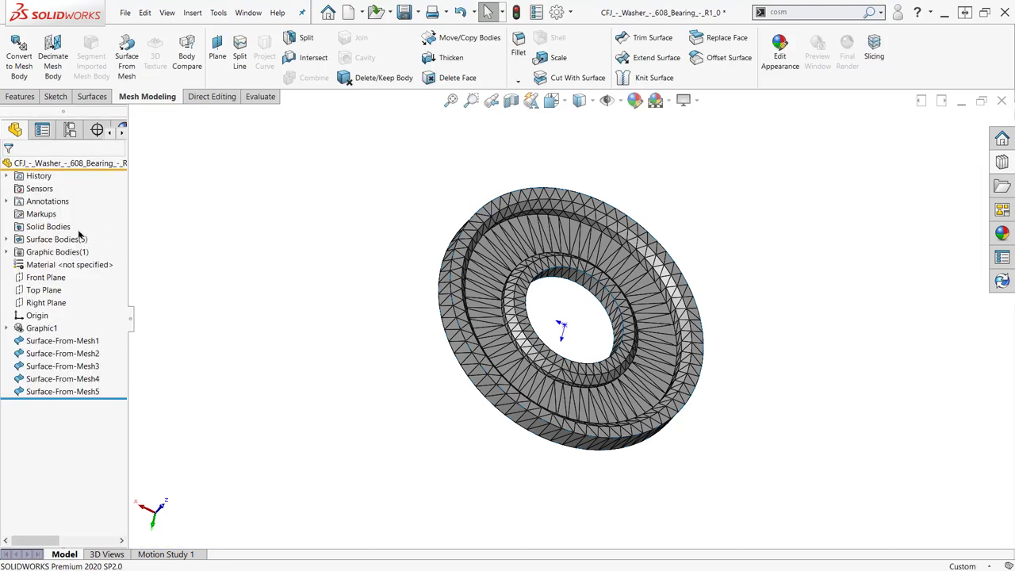
- Hide the imported graphic body so that only the surfaces built from the mesh are displayed
click(6, 252)
right_click(46, 266)
click(77, 270)
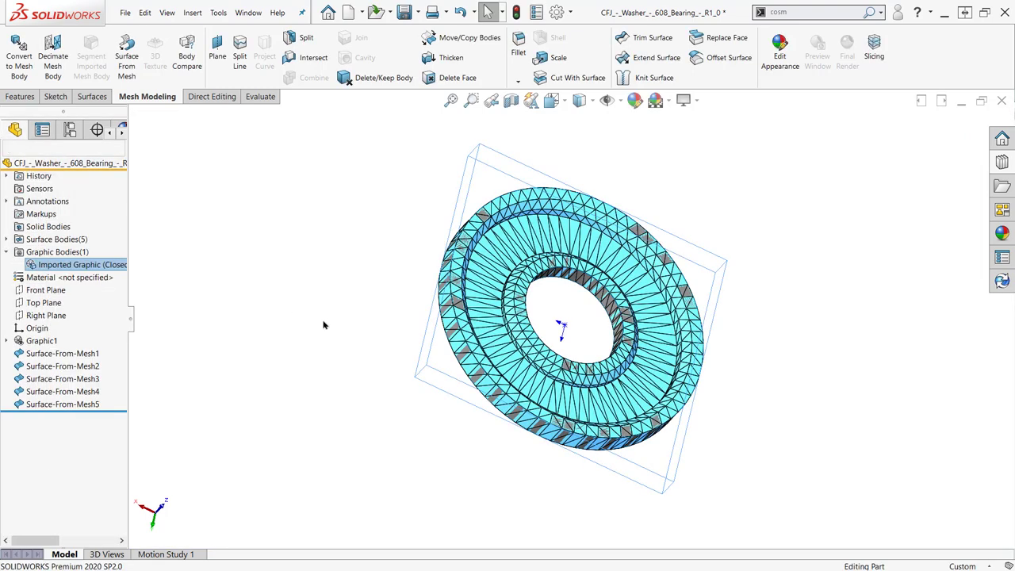
middle_drag(353, 313, 247, 286)
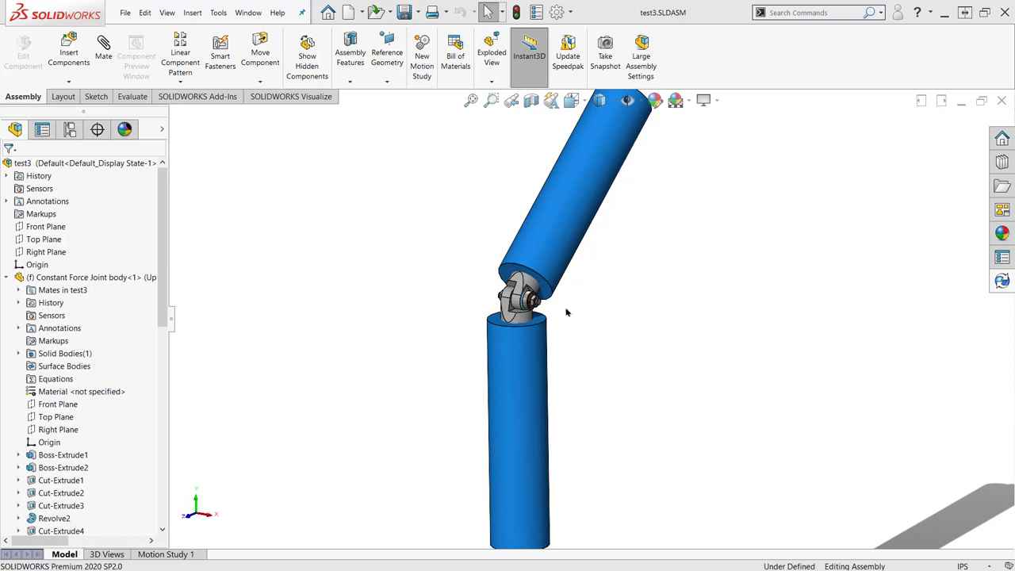
- In the test3 assembly, hide both pool noodle components around the joint and inspect the isolated lower joint body
scroll(532, 302, down, 6)
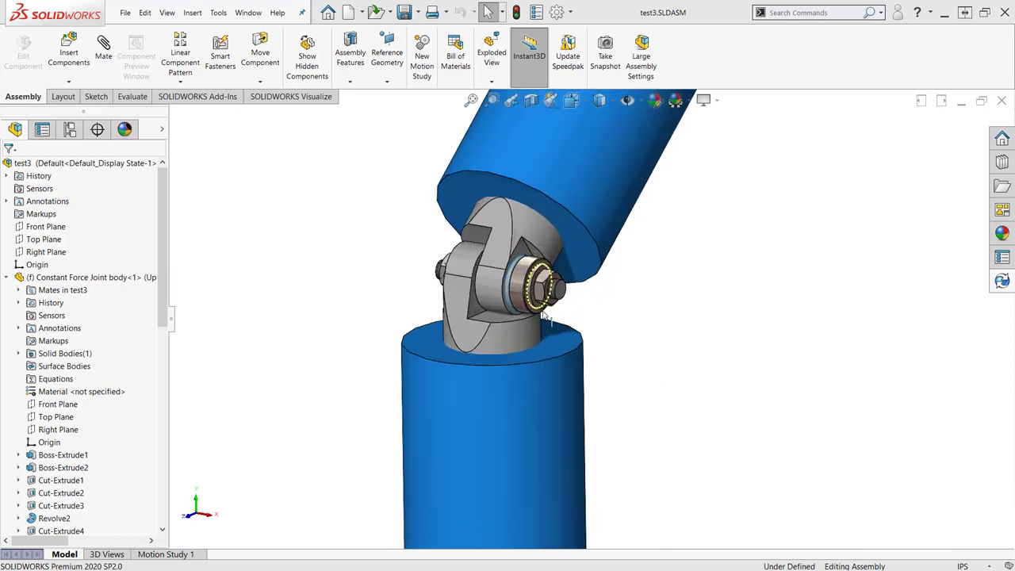
key(Tab)
key(Tab)
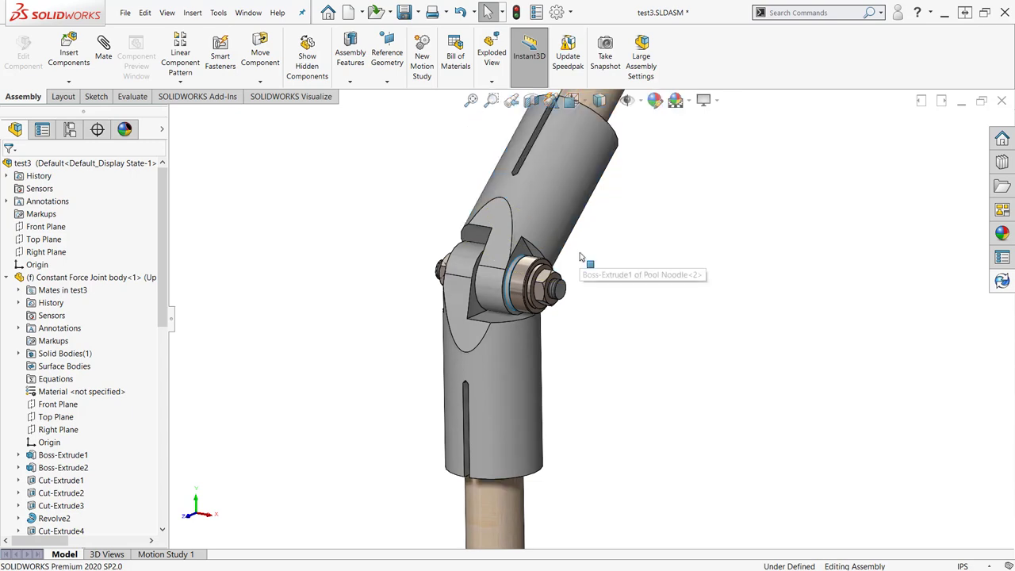
middle_drag(513, 358, 625, 371)
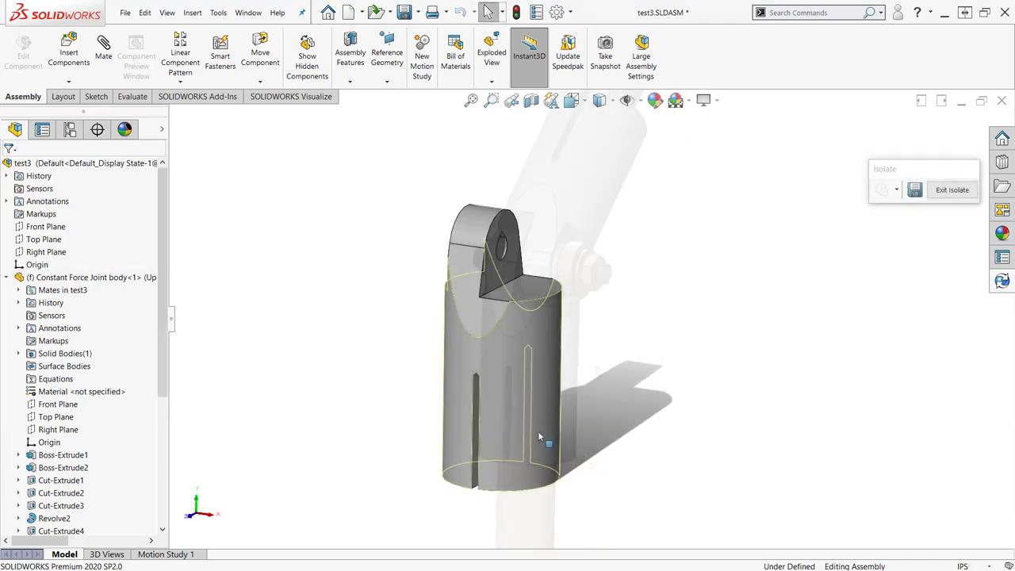
middle_drag(540, 405, 389, 440)
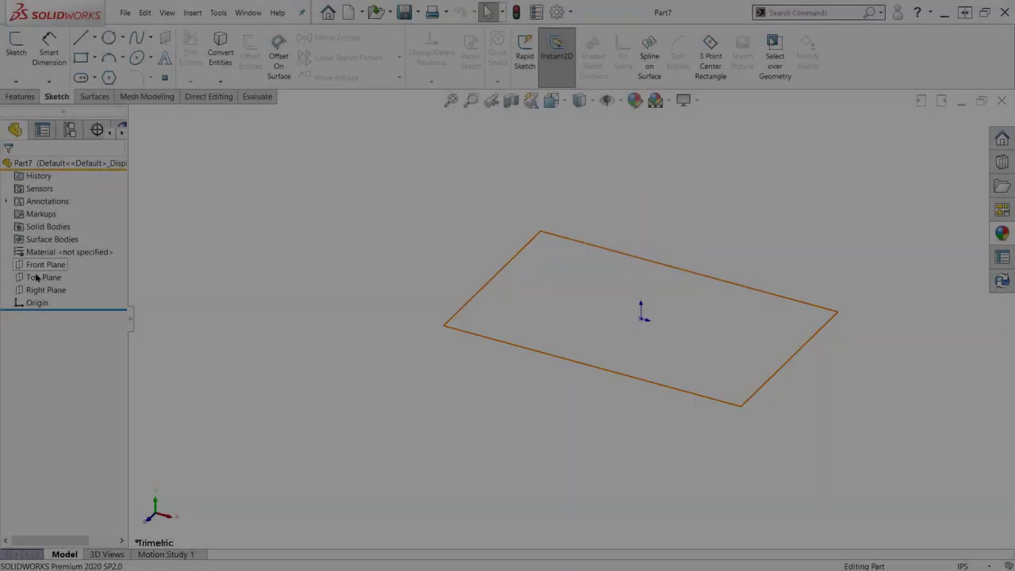
- Sketch two concentric circles on the Top Plane, centered on the origin, with diameters of 0.9 in and 1.5 in
click(45, 275)
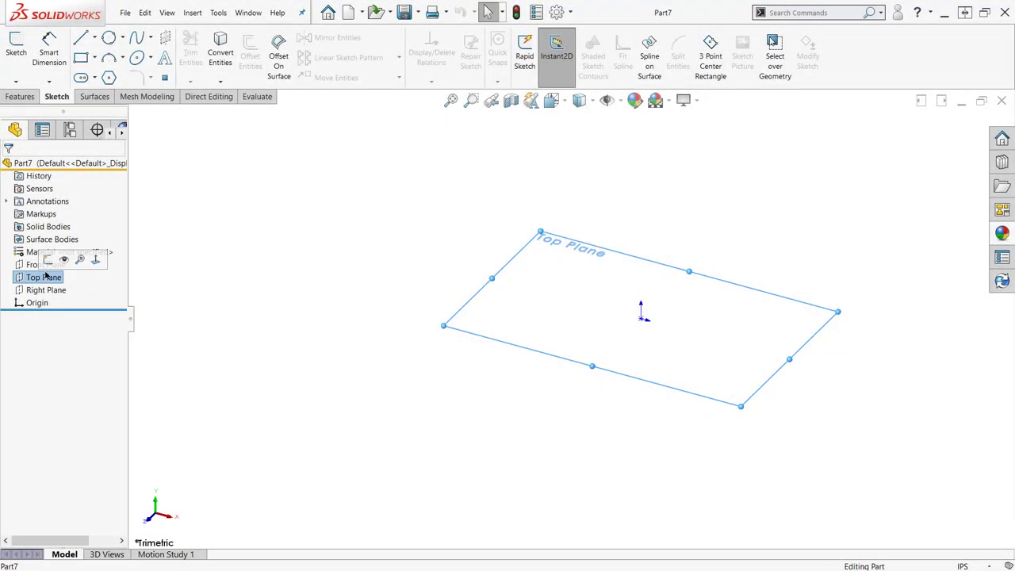
click(50, 261)
right_drag(389, 310, 424, 314)
click(641, 318)
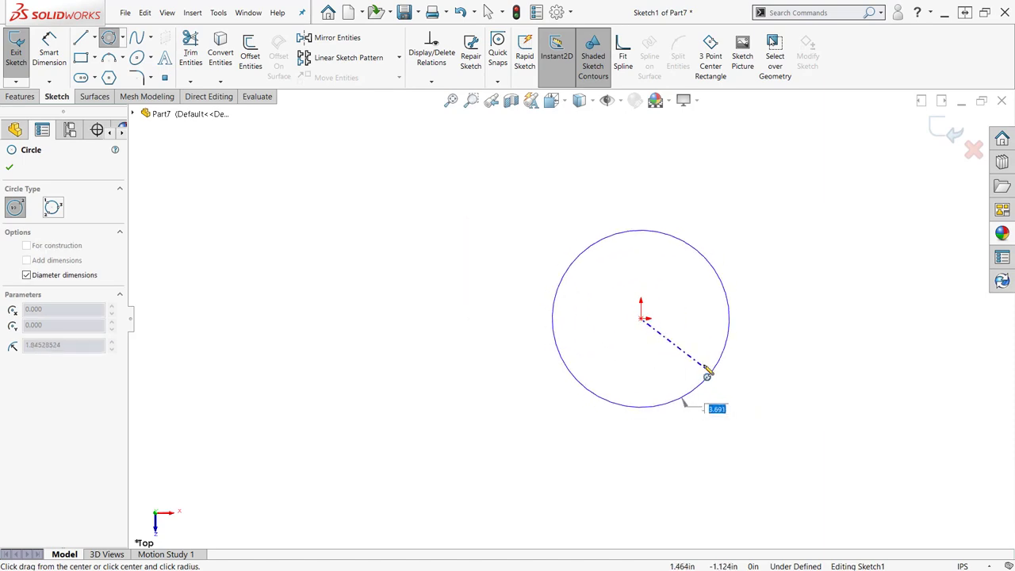
text(.9)
key(Return)
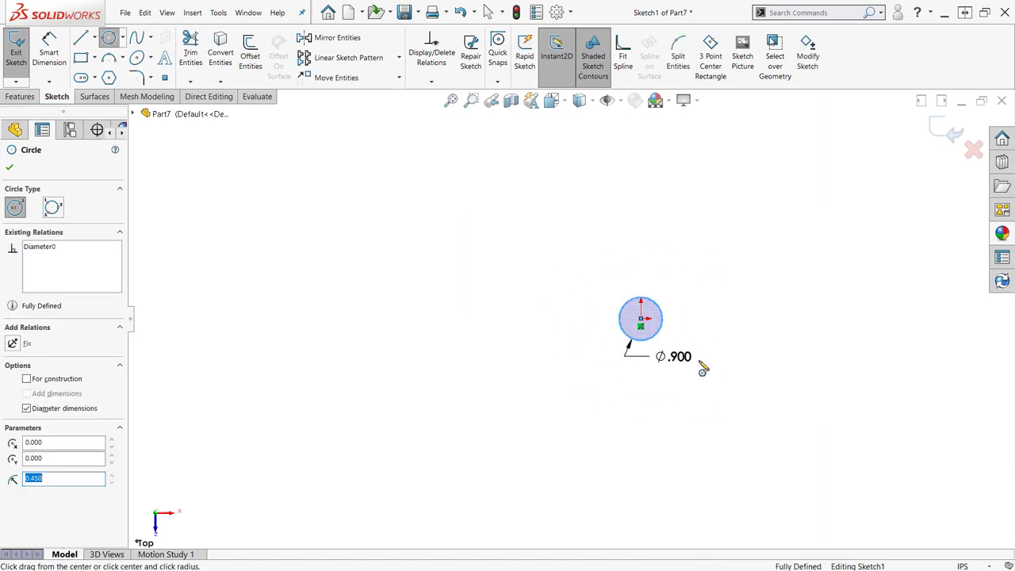
click(641, 318)
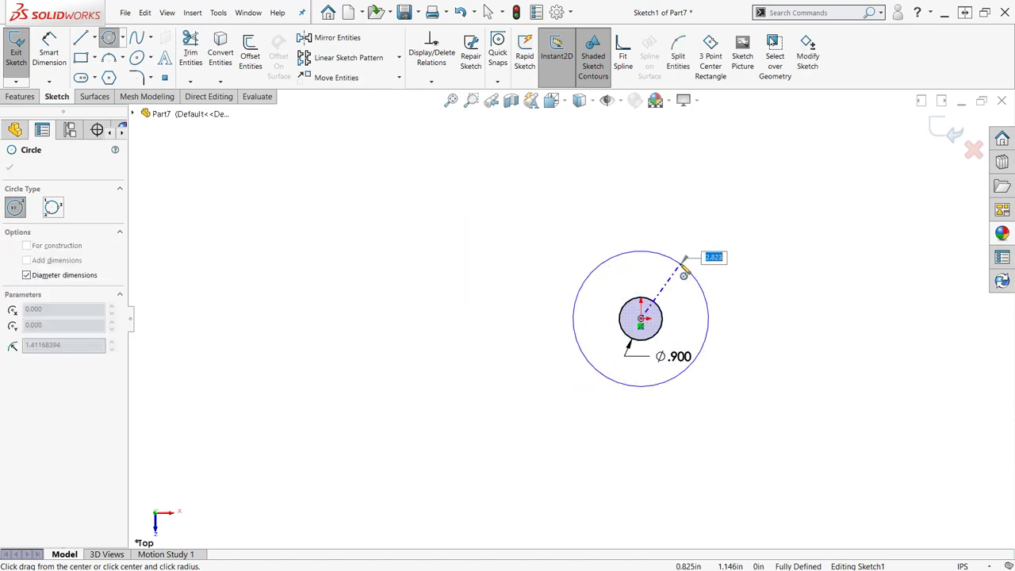
text(1.5)
key(Return)
key(f)
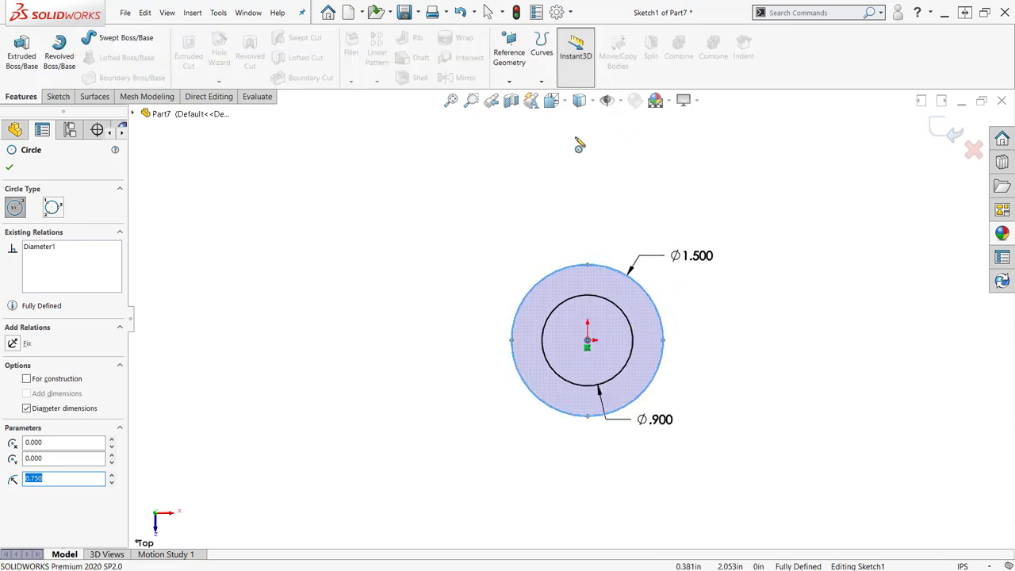
- Extrude the ring between the two circles to a blind depth of 2 in as a hollow cylinder
right_click(567, 232)
right_drag(563, 228, 634, 180)
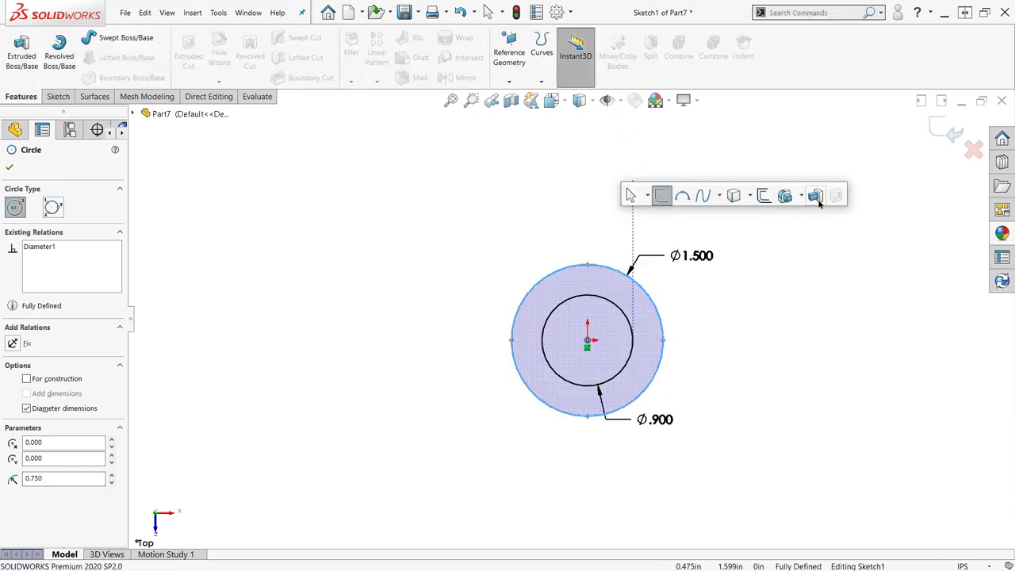
click(818, 198)
text(2)
key(Return)
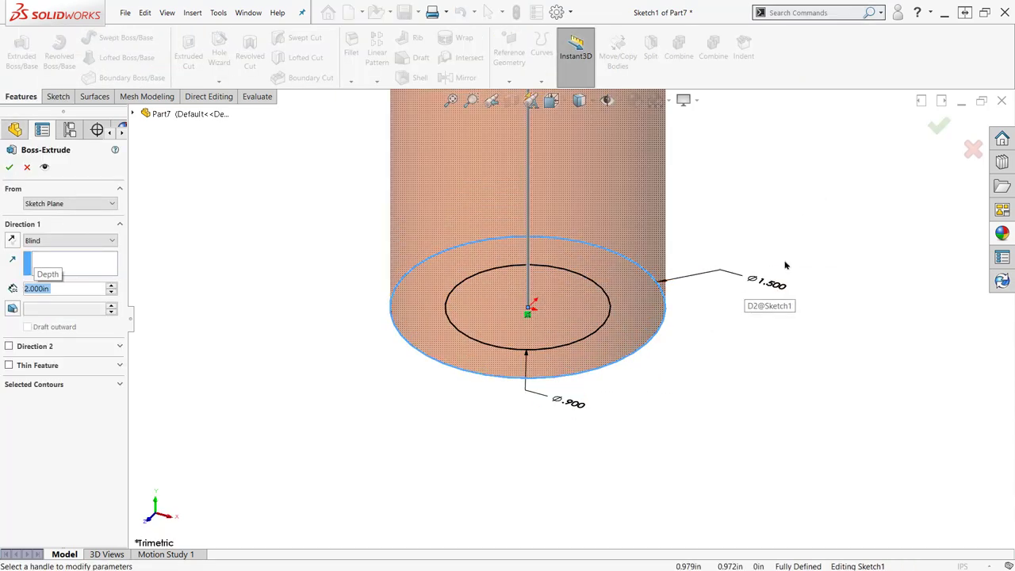
key(f)
key(Return)
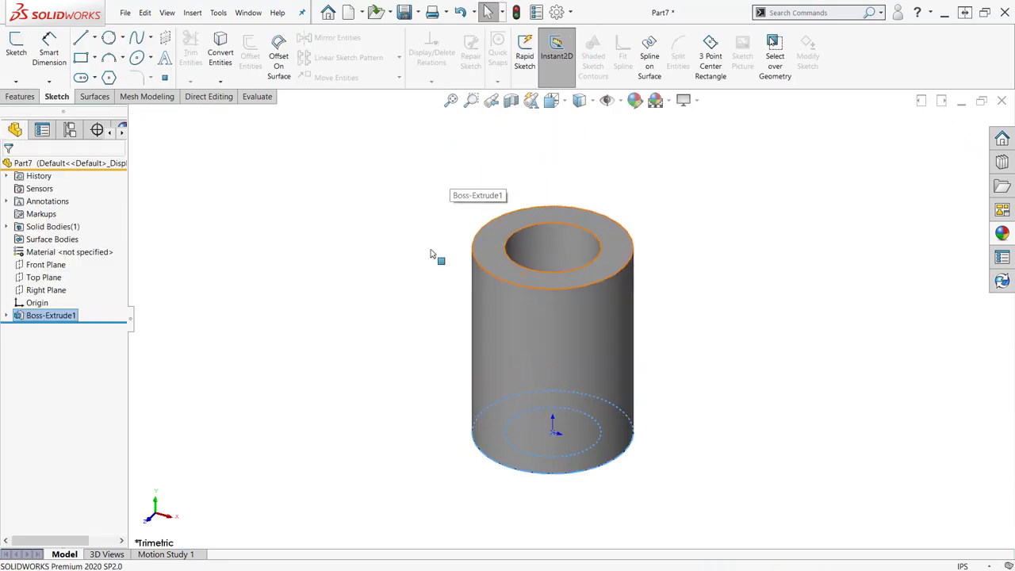
- Start a sketch on the Right Plane and draw a vertical centerline about 3.17 in long from the origin up past the cylinder
click(46, 290)
click(58, 274)
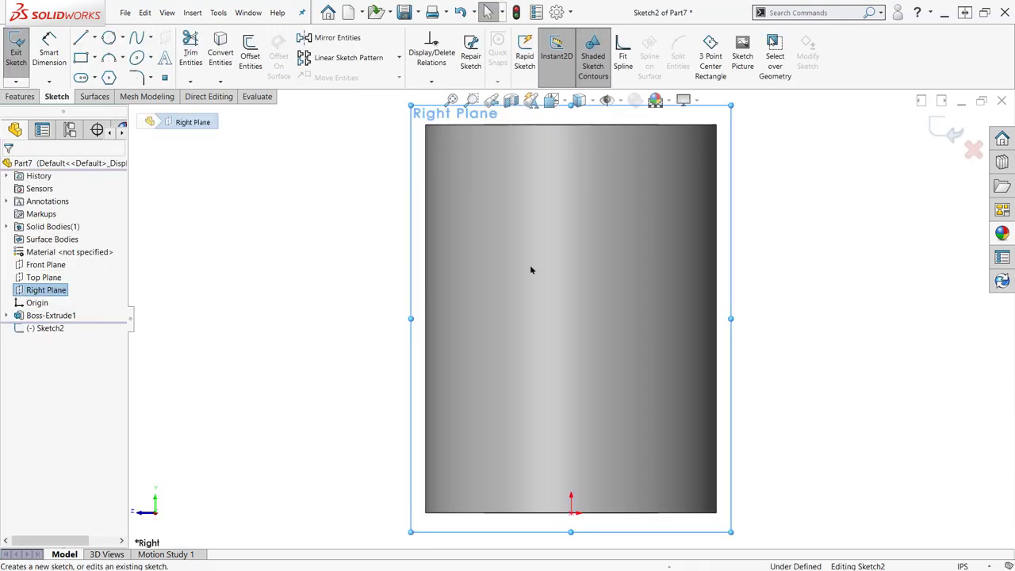
right_drag(612, 283, 588, 276)
scroll(530, 385, up, 2)
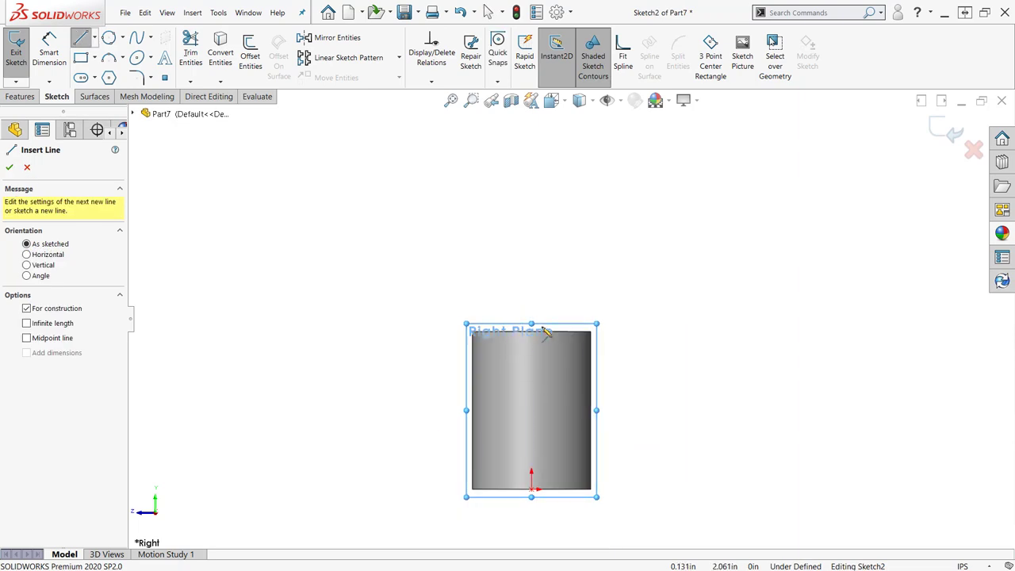
click(531, 489)
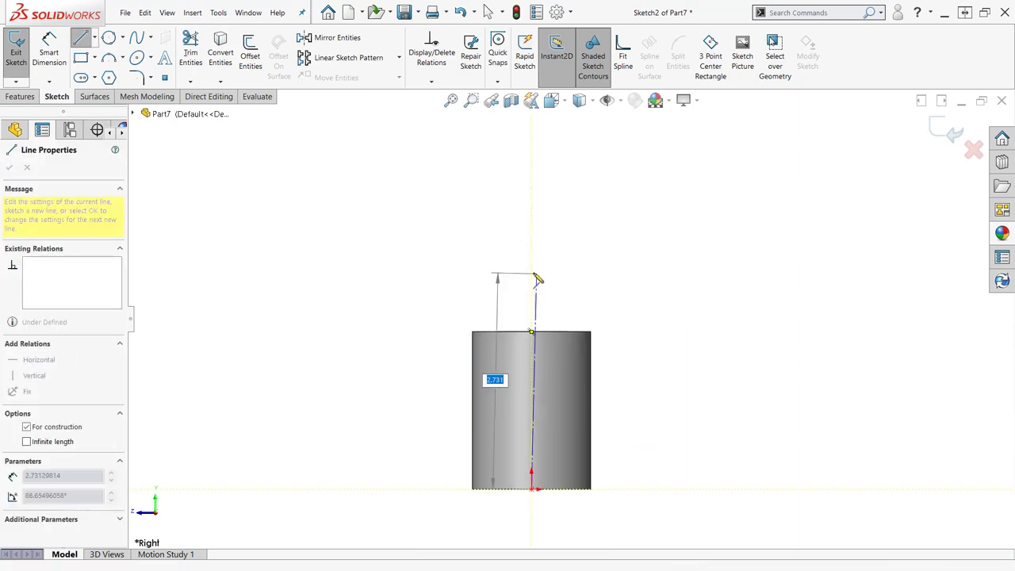
click(531, 239)
- Draw a circle about 1.25 in in diameter centered on the upper end of the centerline
right_drag(580, 240, 717, 247)
click(531, 238)
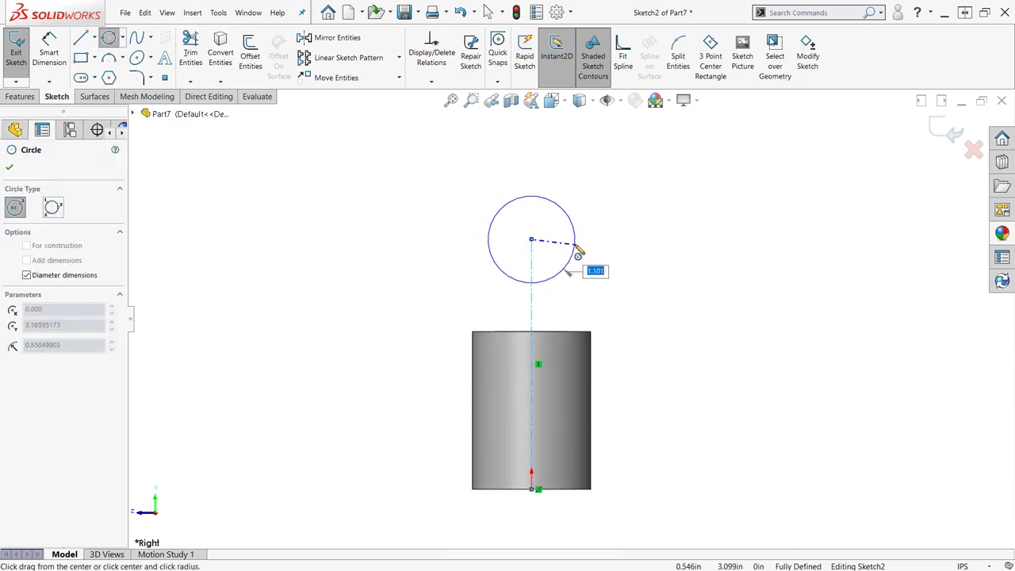
click(578, 254)
- Draw lines tangent to the circle's two sides down to the cylinder's upper corners, joined by a line along its top edge
right_drag(662, 295, 611, 238)
click(585, 233)
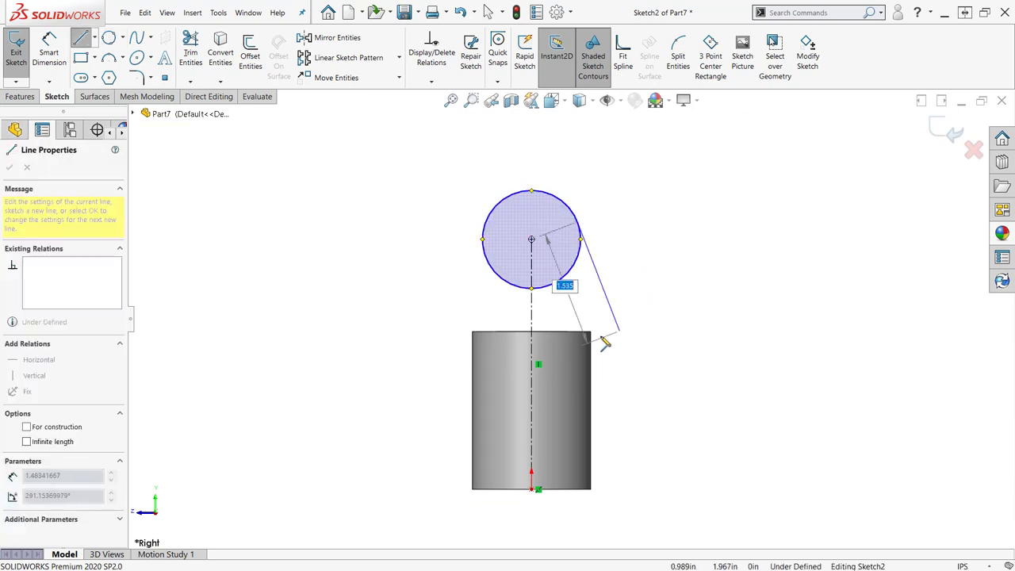
click(591, 339)
click(472, 339)
click(488, 212)
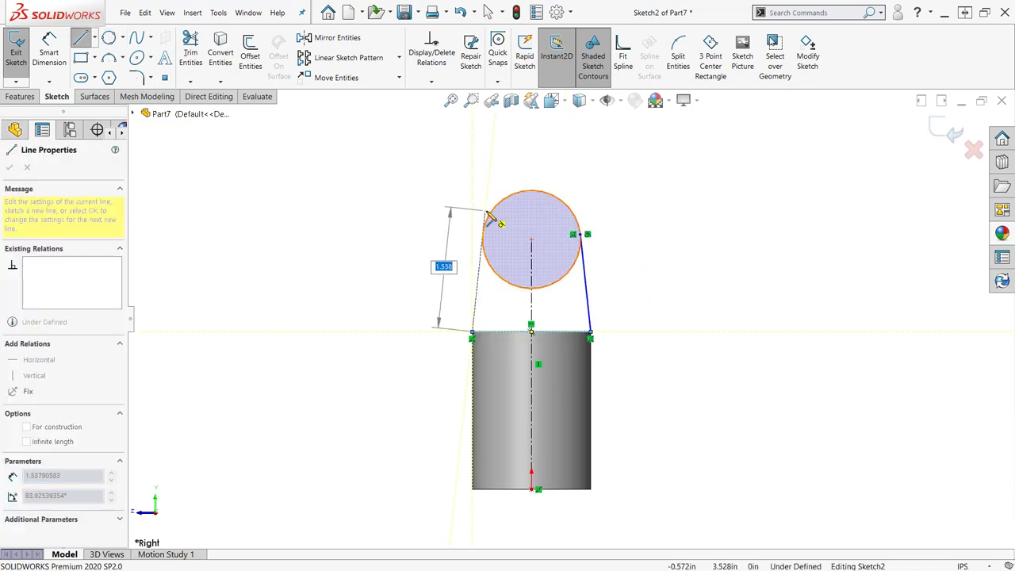
key(Escape)
scroll(562, 229, down, 2)
drag(448, 202, 445, 236)
scroll(373, 254, up, 2)
click(373, 255)
scroll(599, 274, down, 2)
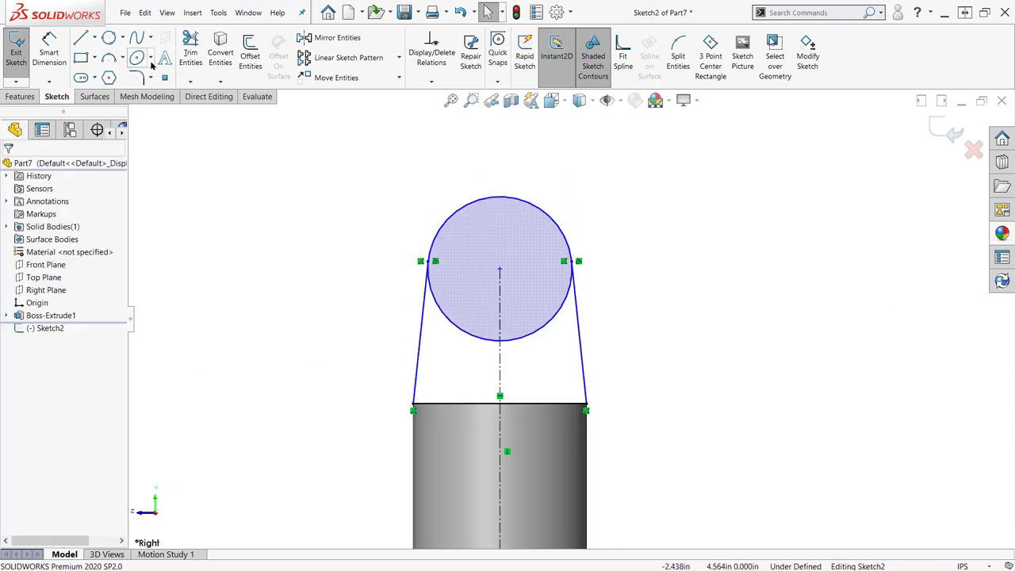
- Power-trim the circle's lower arc between the two tangent lines, keeping the trimmed entities as construction geometry
click(191, 55)
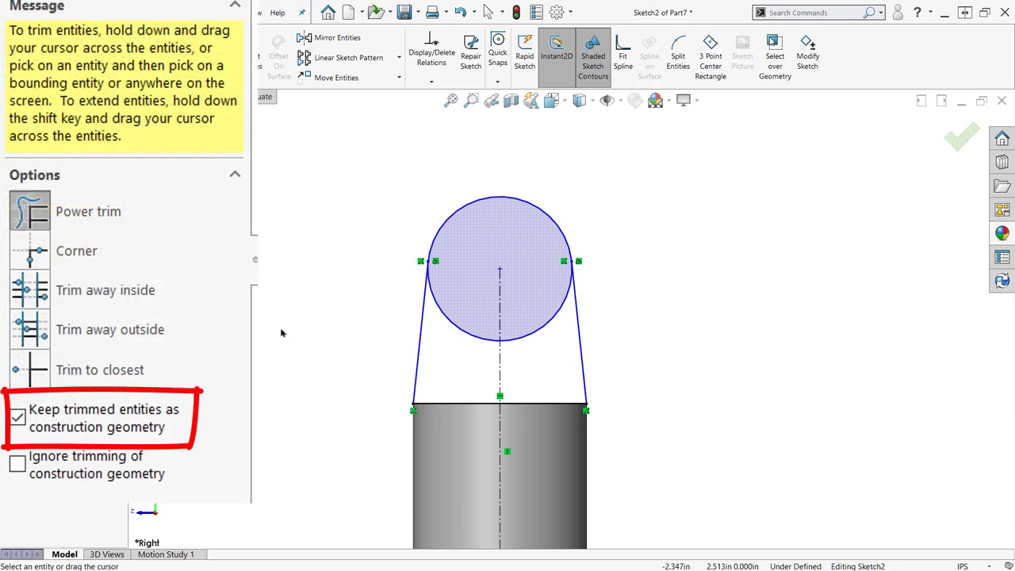
drag(444, 324, 461, 337)
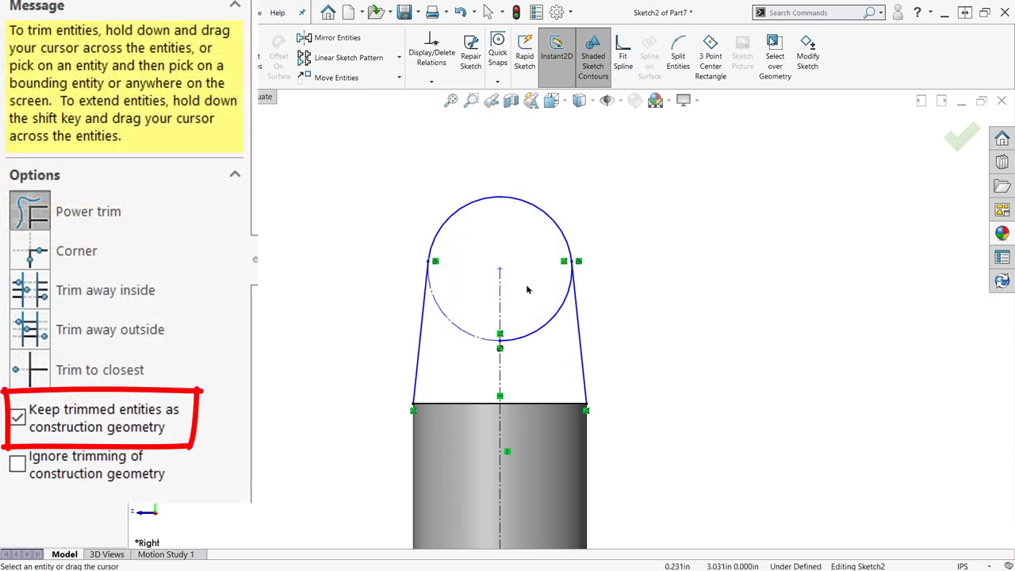
drag(527, 290, 548, 367)
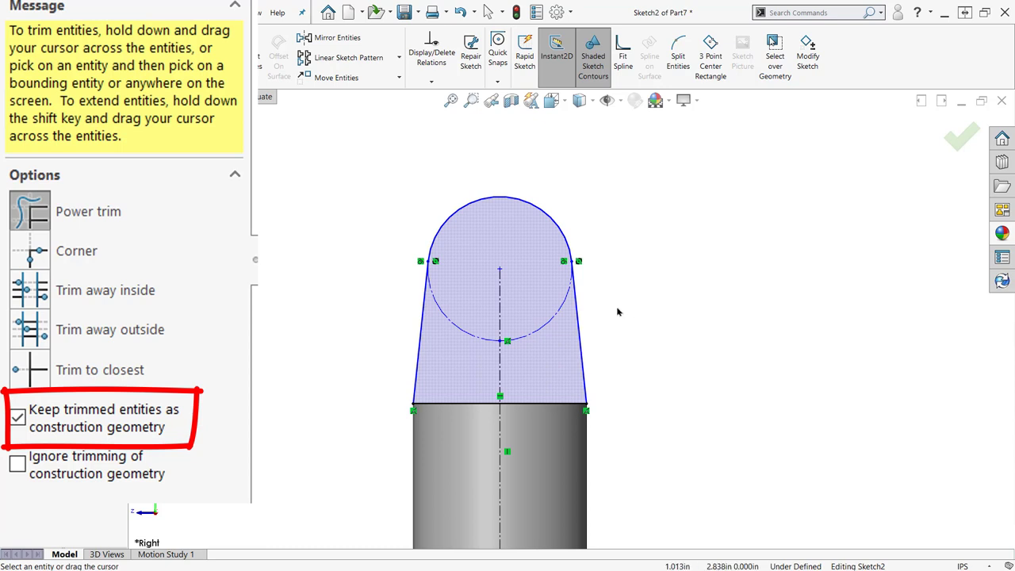
- Dimension the upper arc of the profile with a radius of 0.5 in
right_drag(618, 312, 595, 199)
click(562, 229)
click(603, 166)
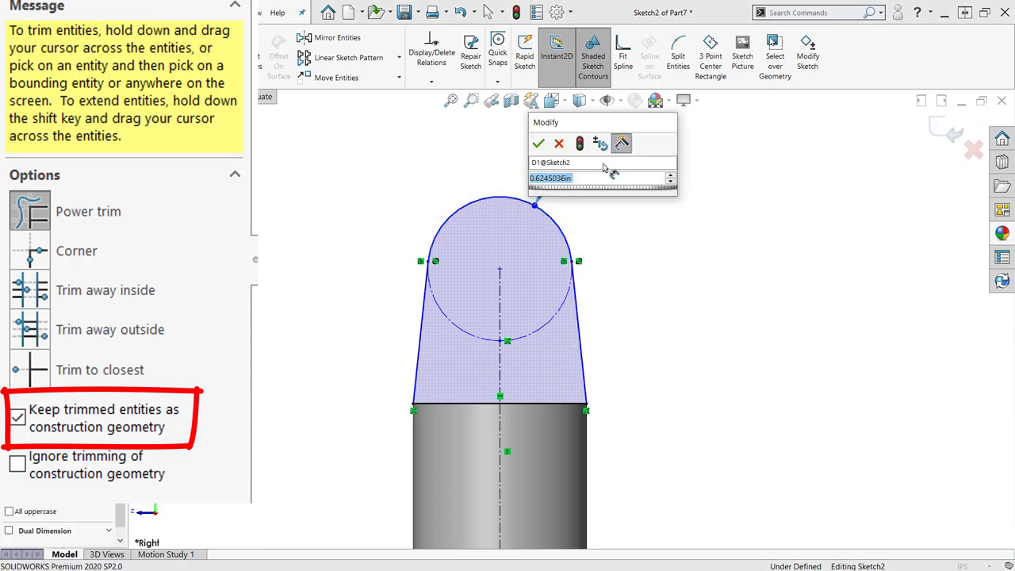
text(.5)
key(Return)
click(500, 295)
key(Escape)
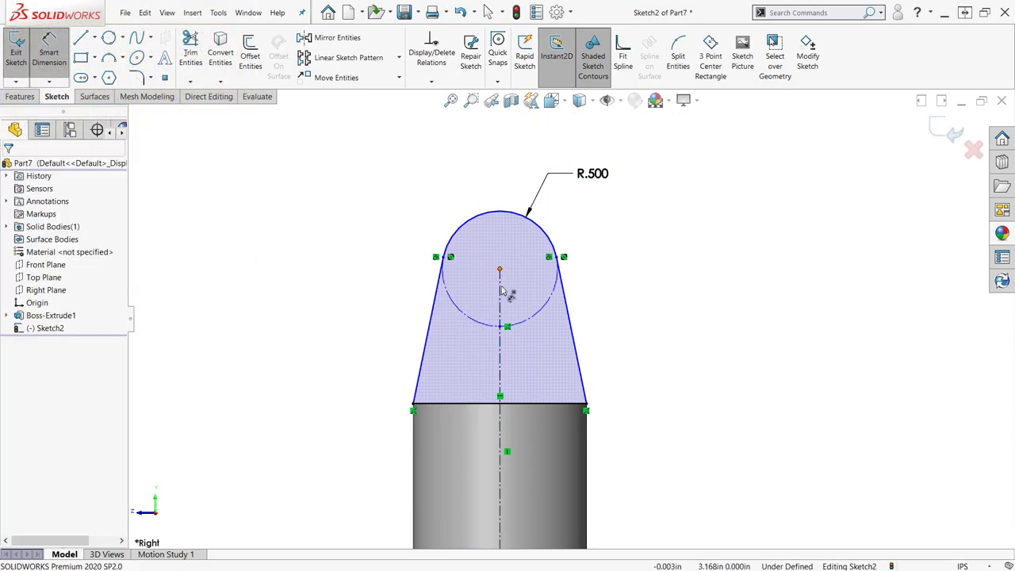
- Dimension the arc center at 1 in above the cylinder's top edge
click(500, 270)
click(418, 406)
click(347, 335)
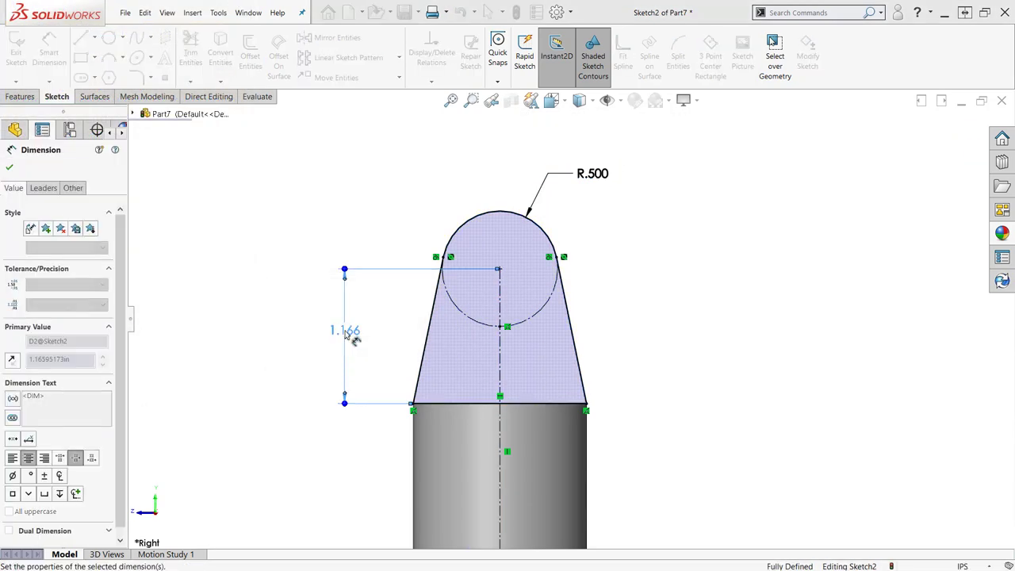
text(1)
key(Return)
key(Escape)
- Extrude the rounded profile Through All in both directions, merging it with the cylinder
right_drag(398, 242, 483, 192)
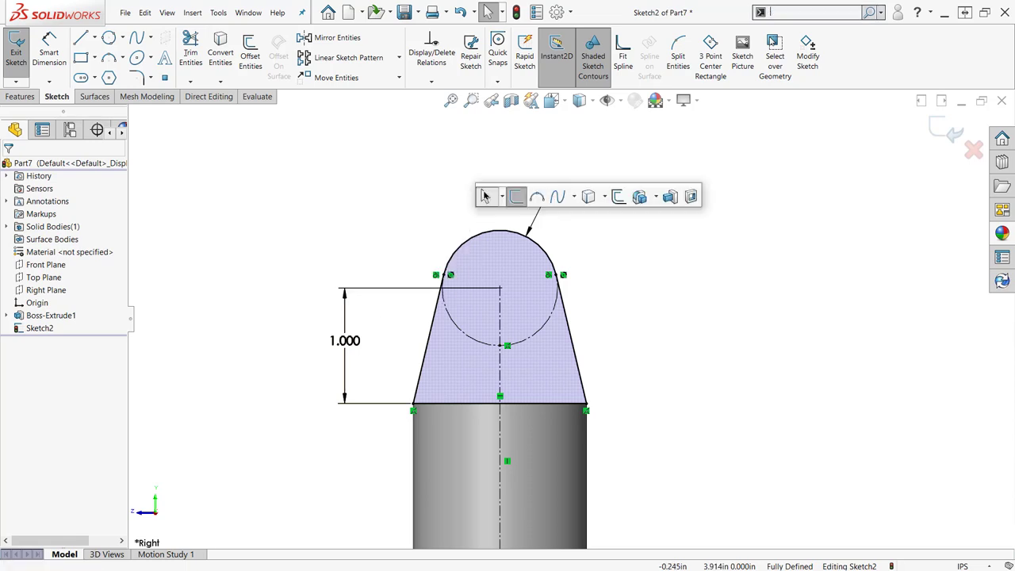
click(640, 197)
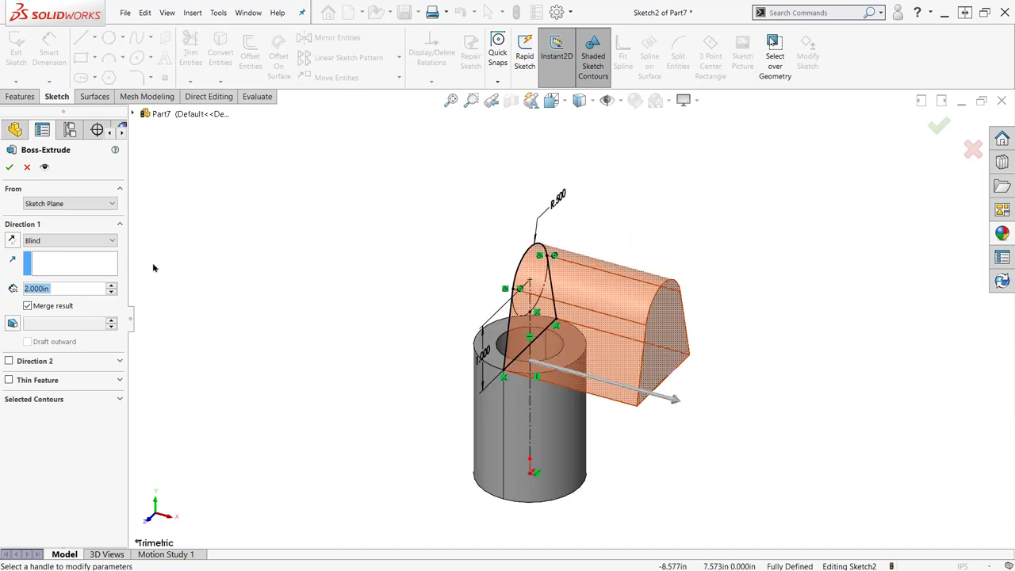
click(80, 240)
click(55, 265)
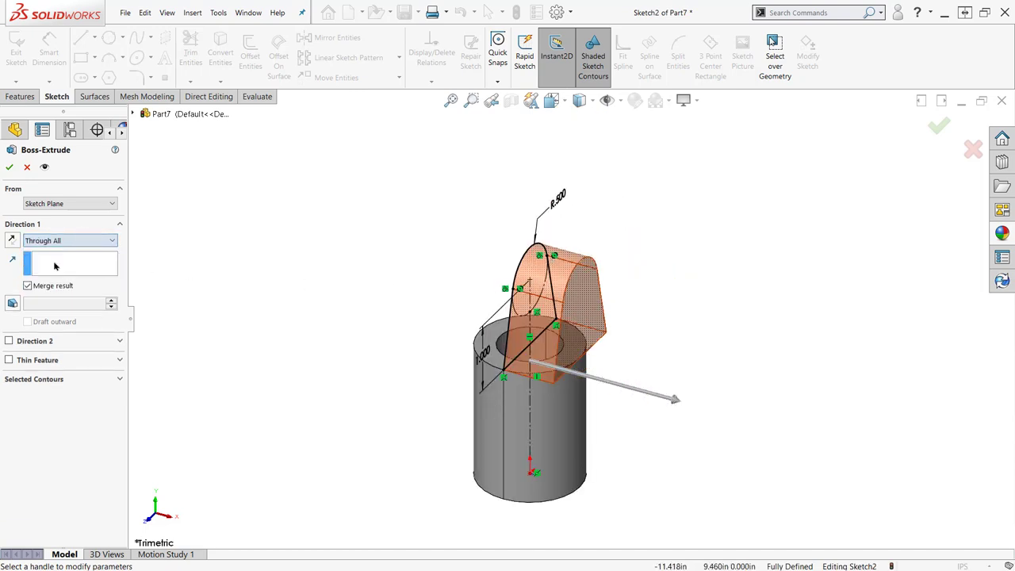
click(9, 342)
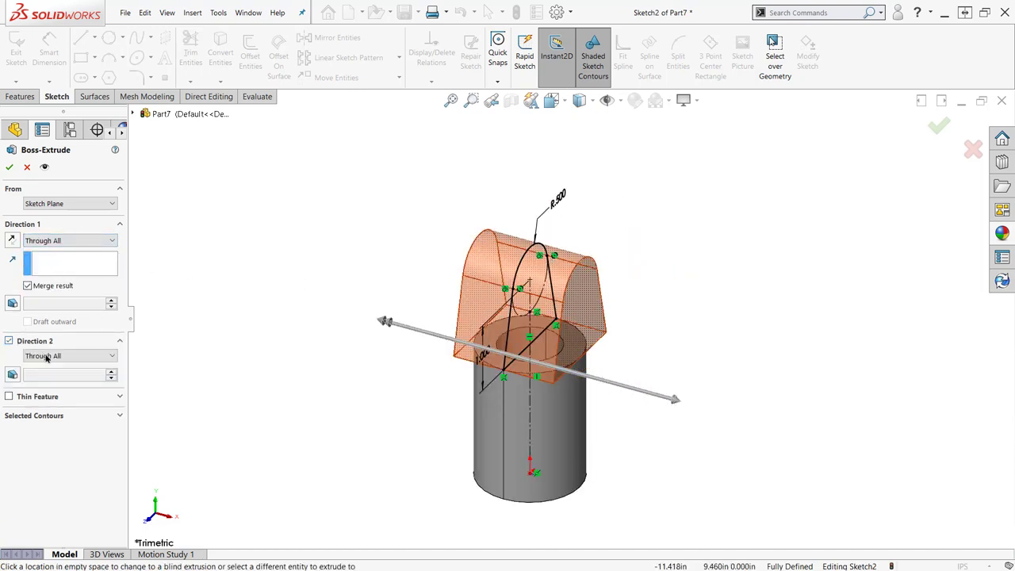
click(9, 167)
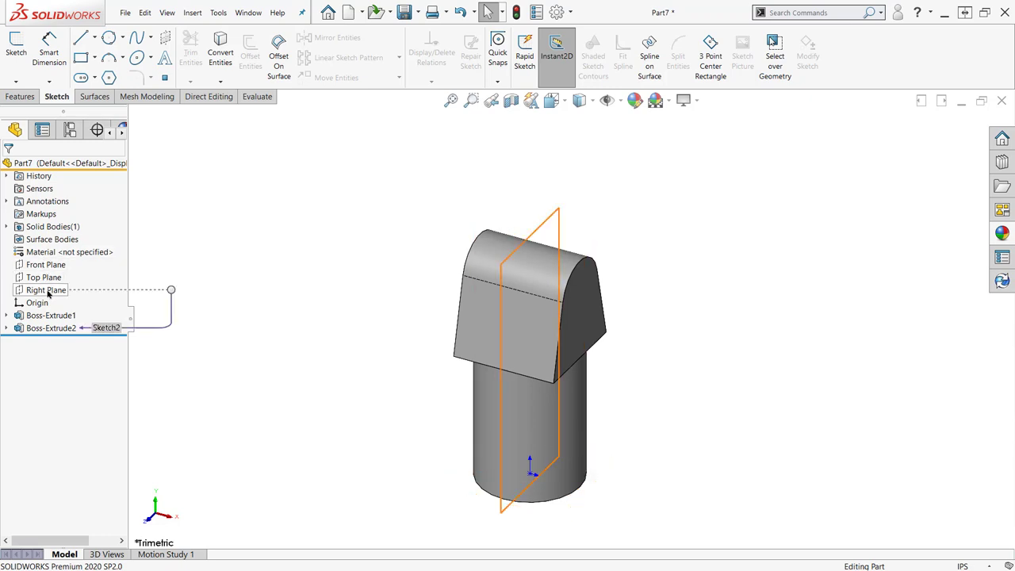
- On the Front Plane, sketch a horizontal centerline across the head about 0.83 in below its top and a vertical one from the origin to the top edge
click(45, 265)
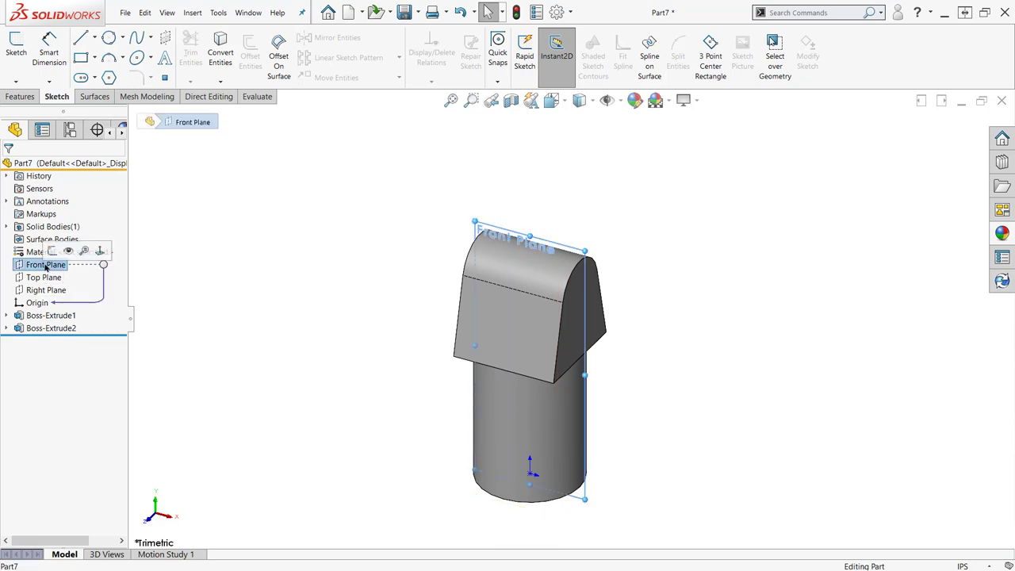
click(51, 252)
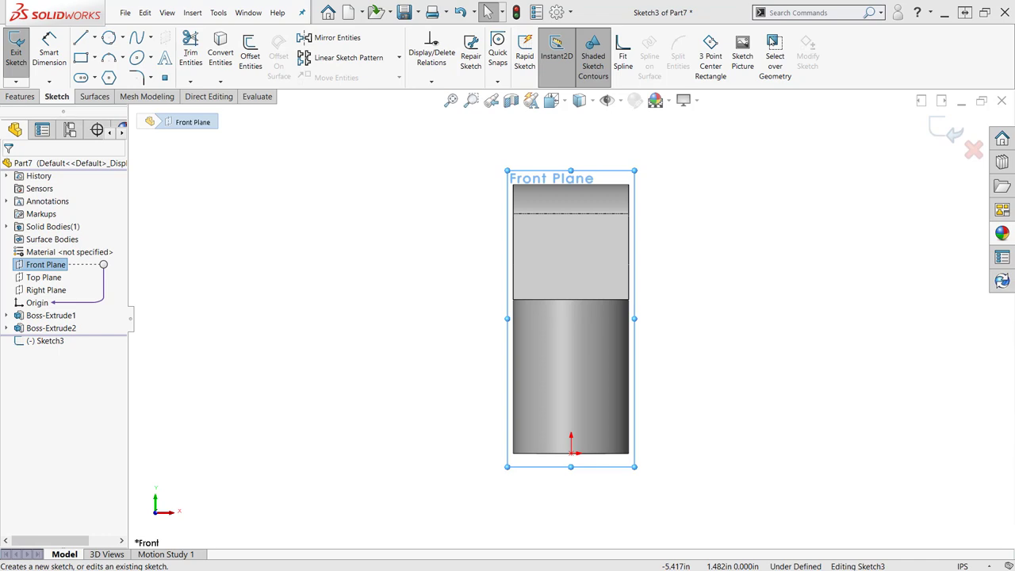
mouse_move(434, 257)
right_down()
mouse_move(463, 256)
mouse_move(424, 245)
mouse_move(403, 225)
right_up()
drag(514, 247, 629, 247)
drag(571, 454, 602, 224)
click(572, 185)
right_click(459, 212)
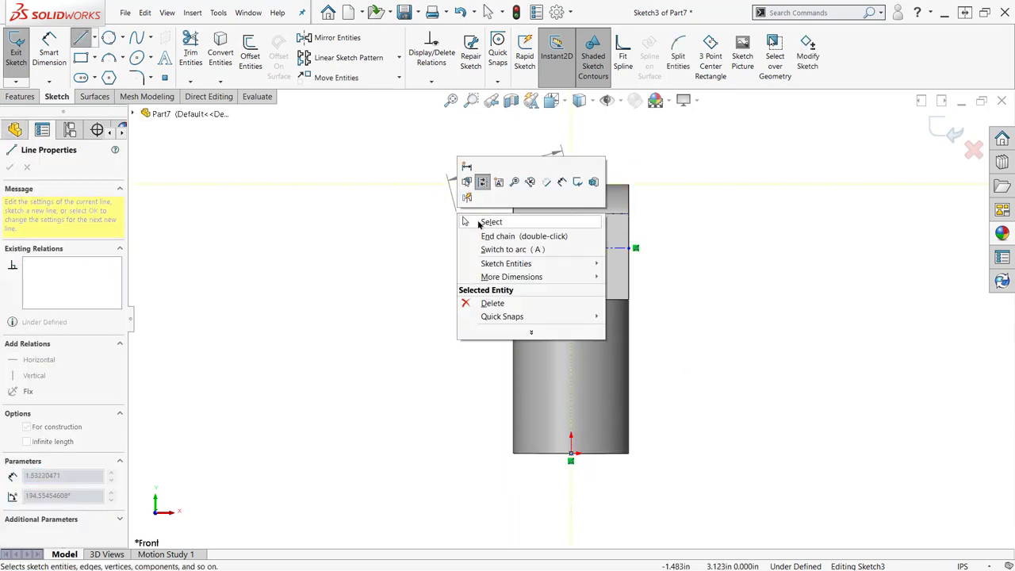
click(479, 223)
- Sketch two rectangles from the head's upper corners down to the horizontal centerline, leaving a gap between them
right_drag(439, 230, 439, 295)
scroll(514, 186, down, 4)
mouse_move(471, 185)
mouse_down()
mouse_move(528, 328)
mouse_move(522, 318)
mouse_up()
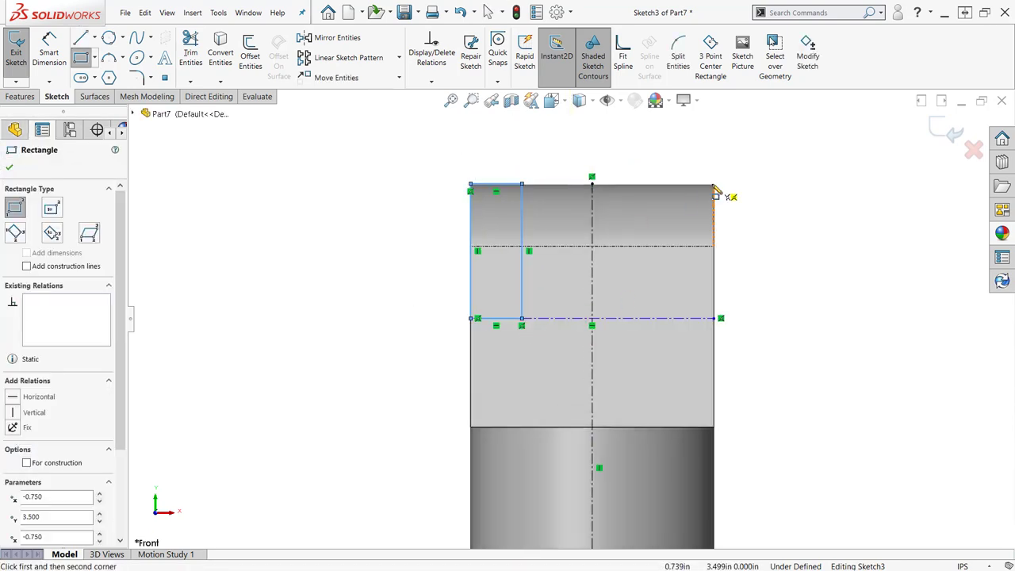
click(714, 184)
click(581, 319)
key(Escape)
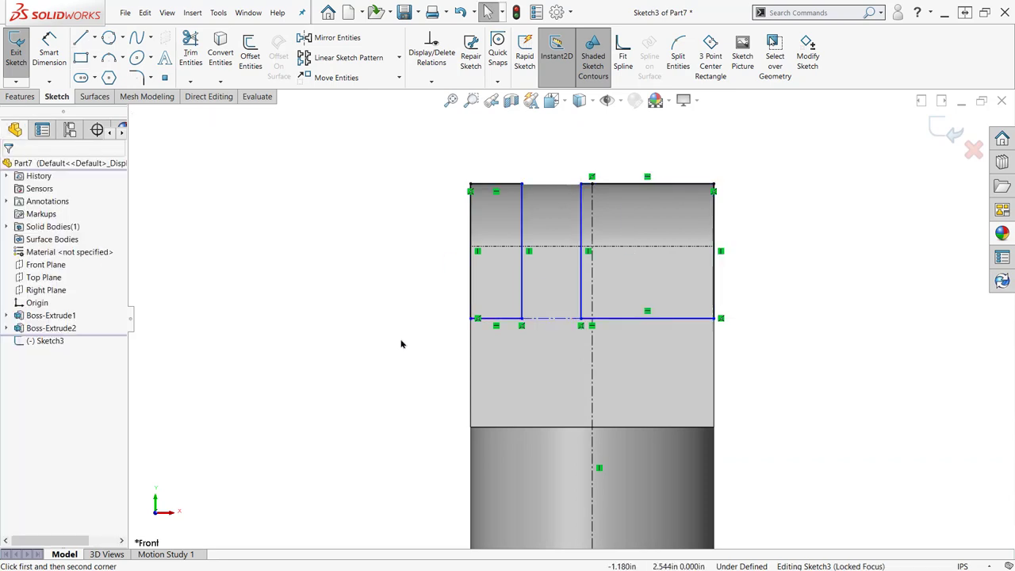
- Dimension the distance from the horizontal centerline to the head's top edge at 1 in
right_drag(400, 342, 401, 282)
click(560, 319)
click(592, 185)
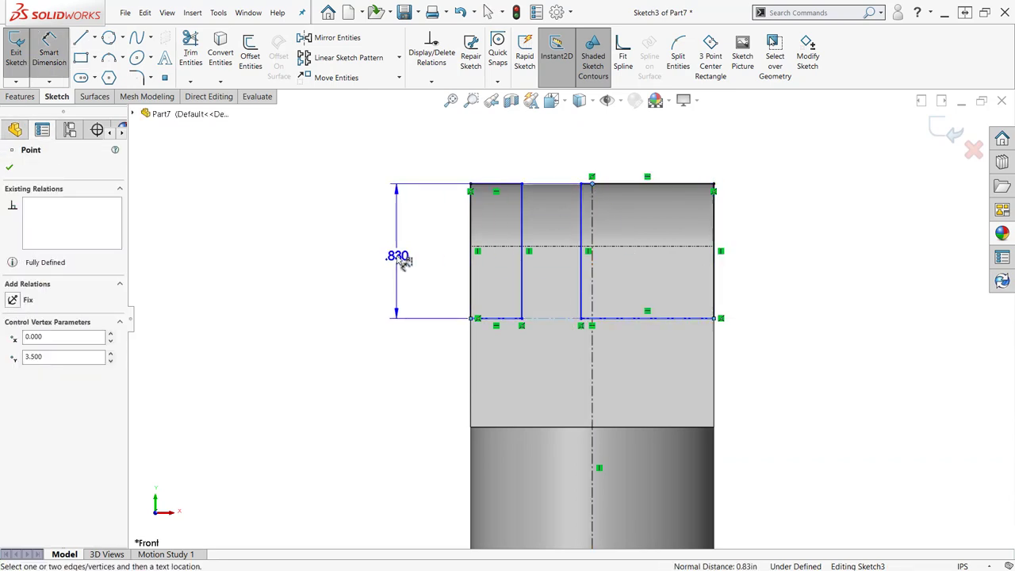
click(398, 258)
text(1)
key(Return)
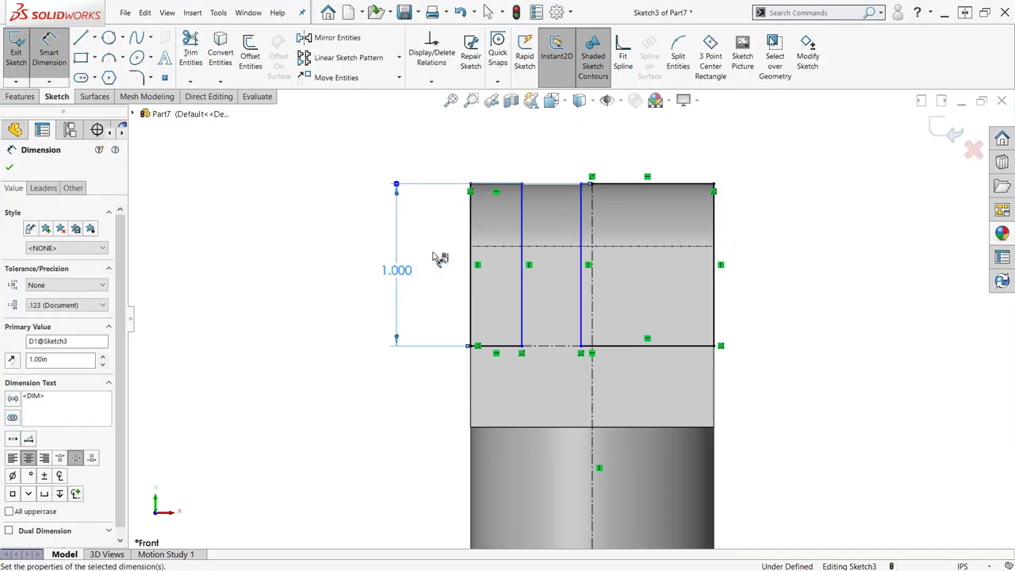
- Dimension the wider rectangle's inner edge as a doubled distance about the vertical centerline, using the equation =1.6mm
click(587, 217)
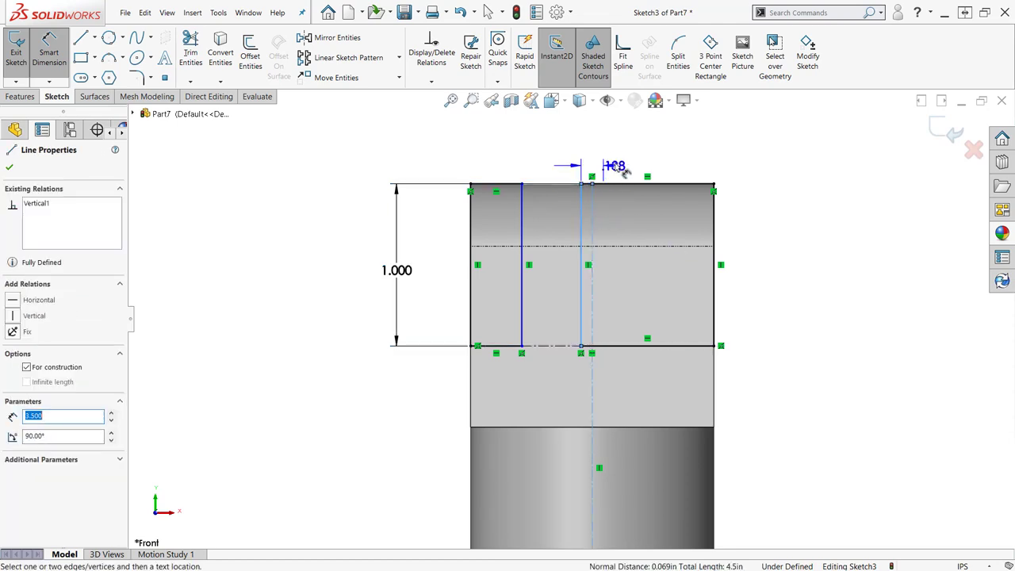
click(652, 155)
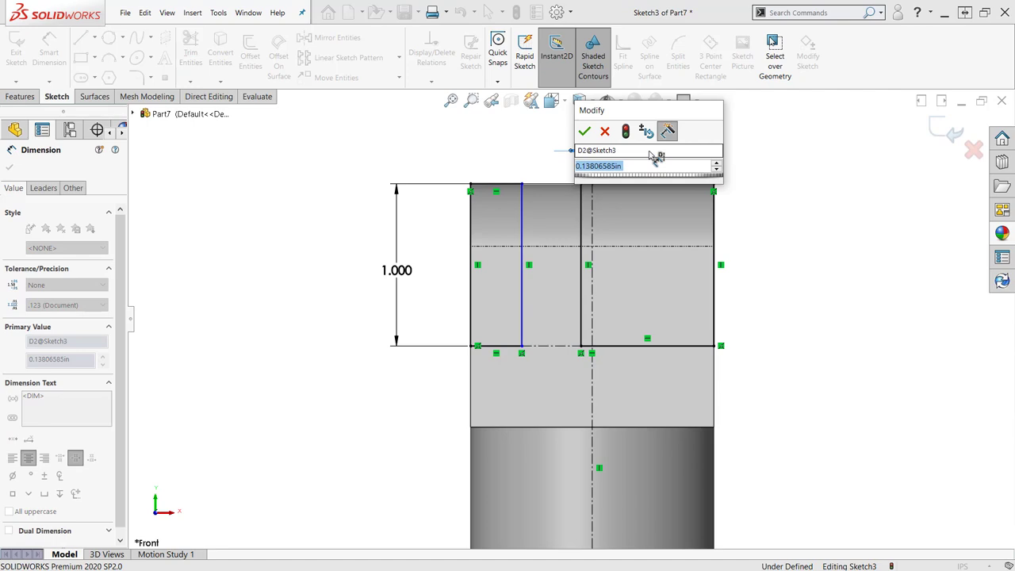
text(=1.6)
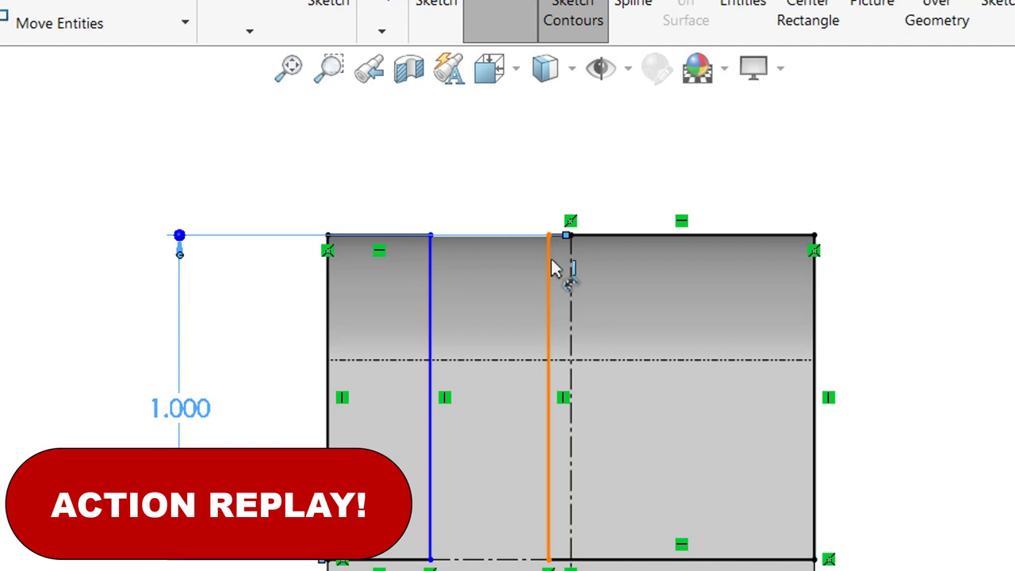
click(570, 292)
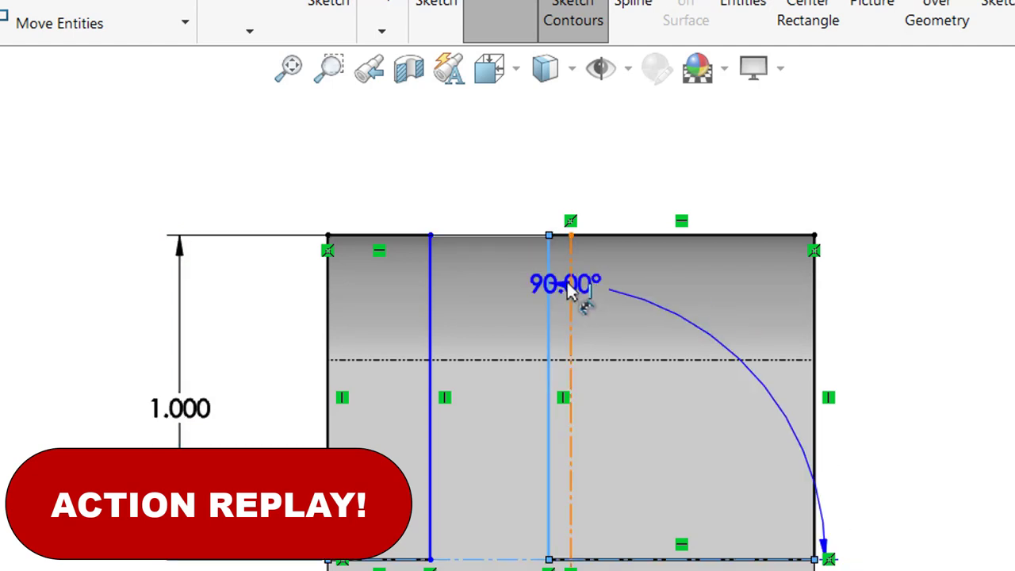
click(572, 282)
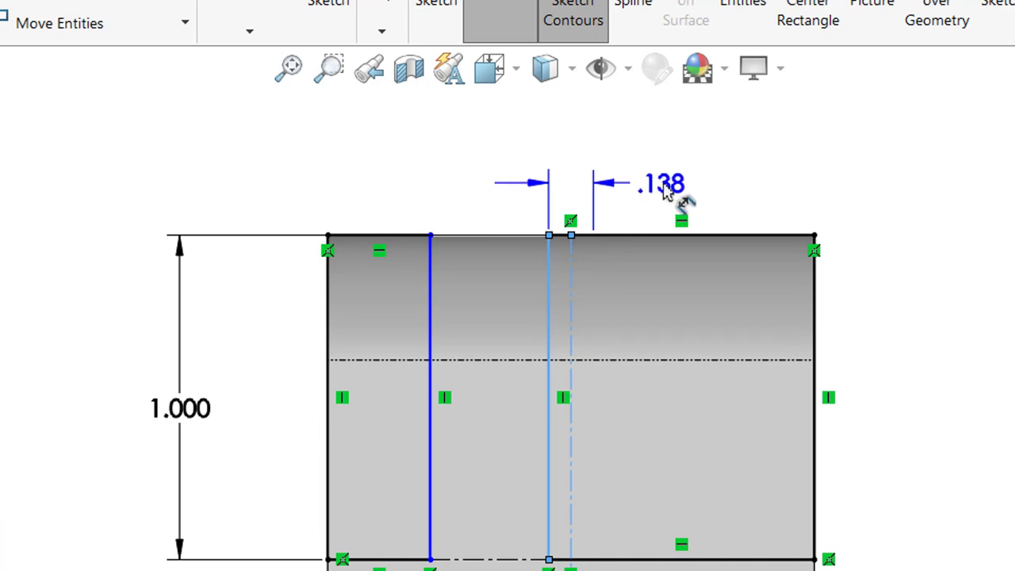
click(687, 180)
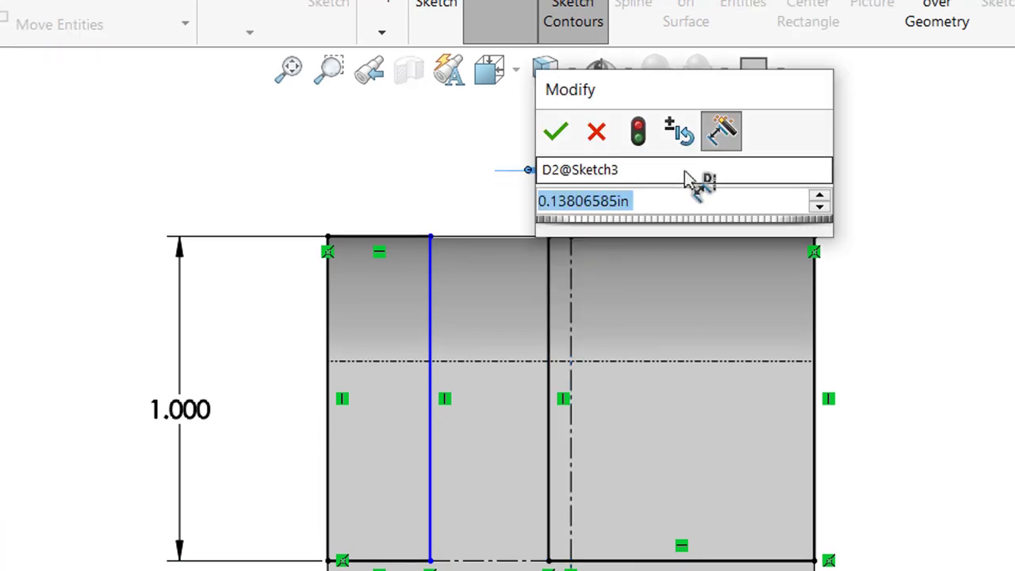
text(=1)
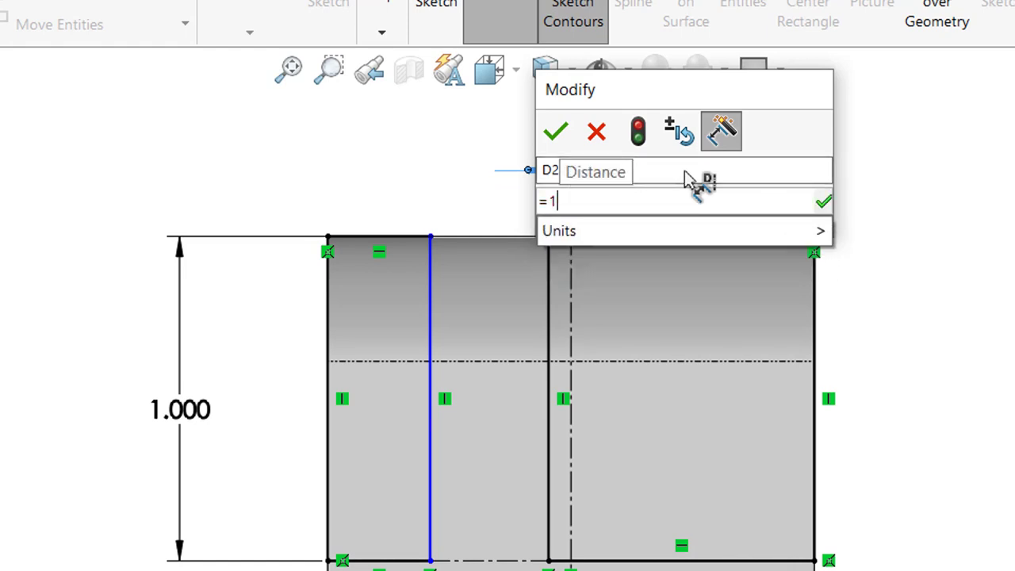
text(.6mm)
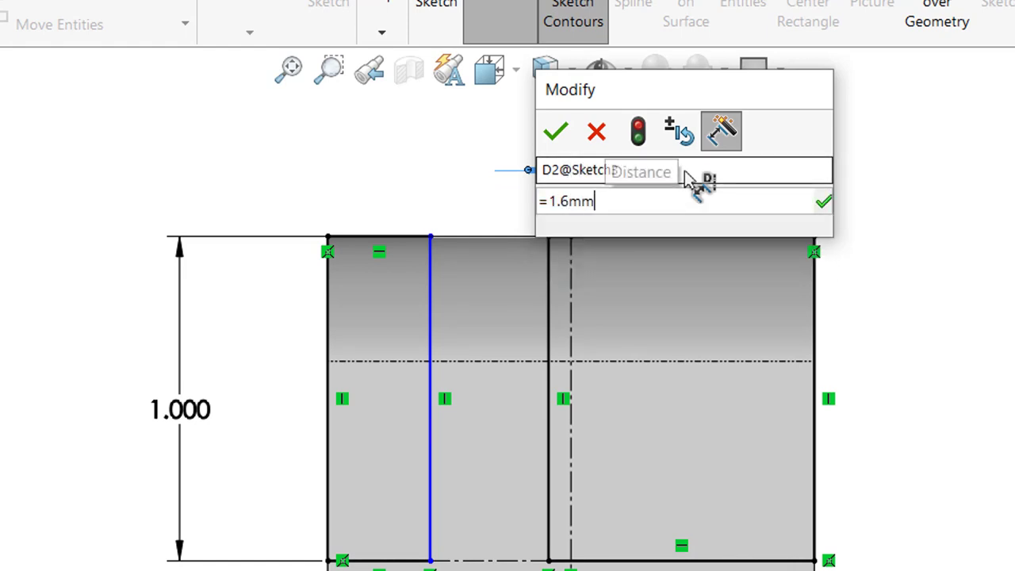
click(639, 133)
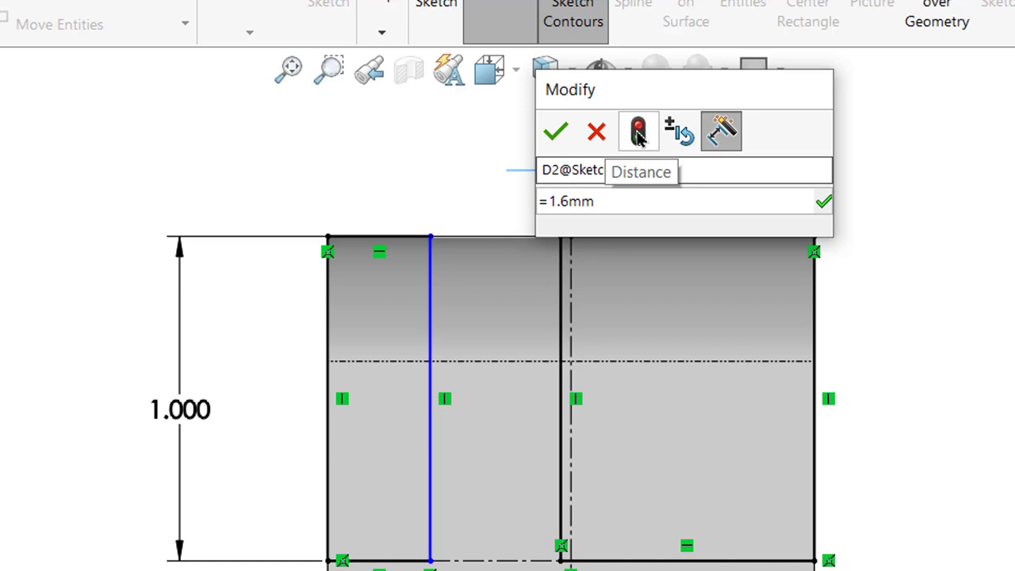
click(557, 134)
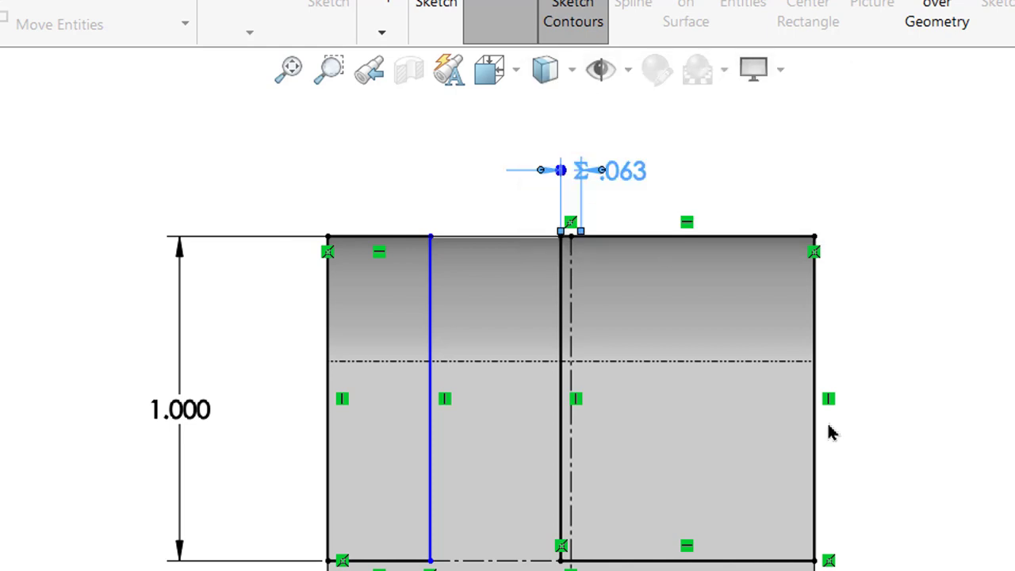
- Dimension the gap between the two rectangles' inner edges at 0.5 in
click(433, 288)
click(560, 309)
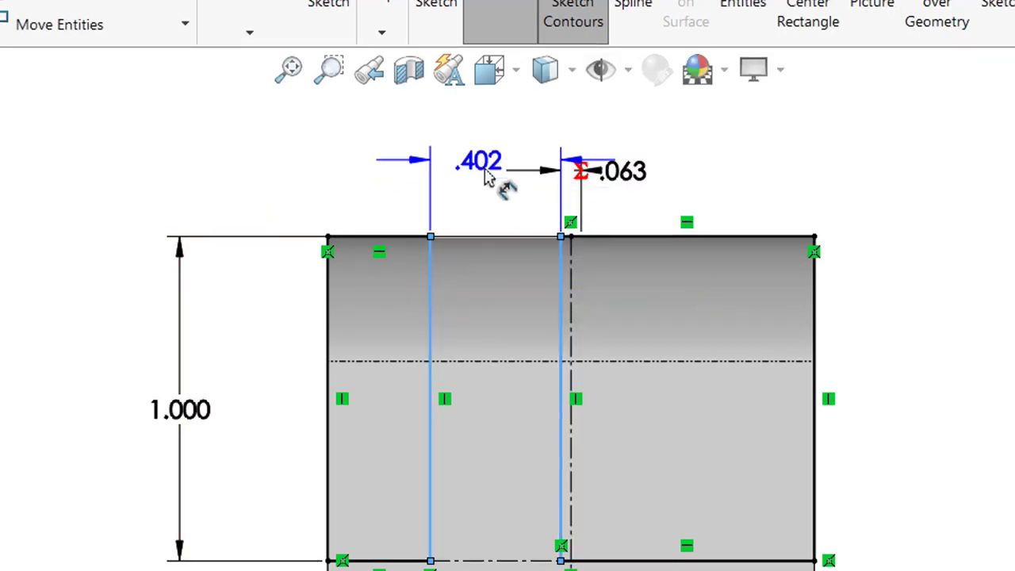
click(492, 121)
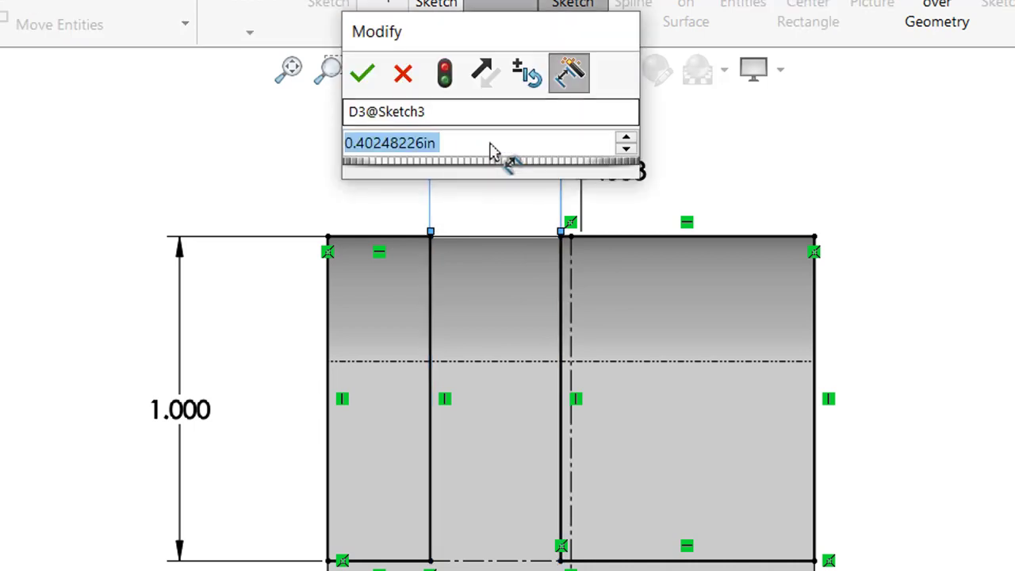
text(.)
key(Return)
key(Escape)
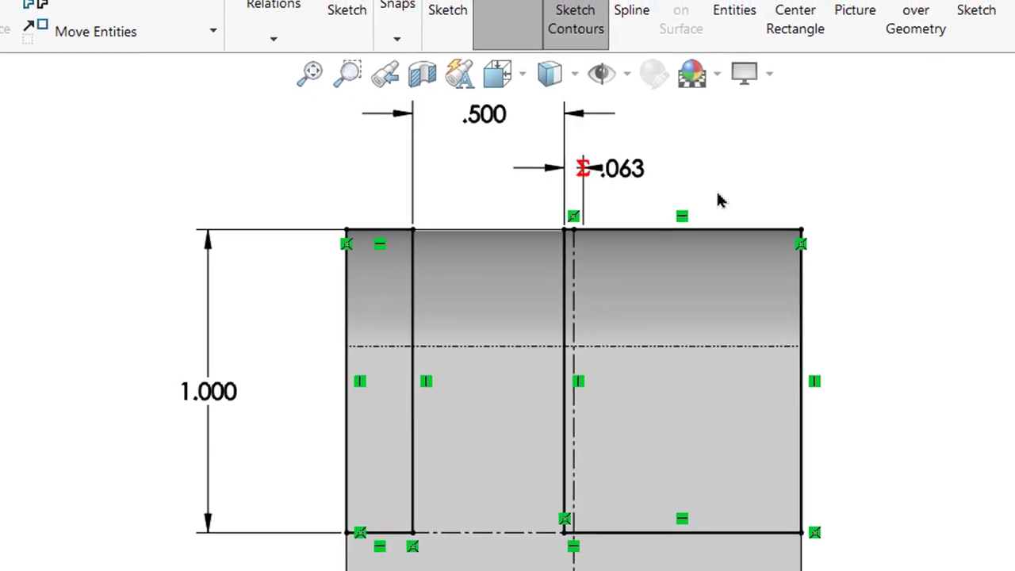
- Cut the two rectangles out of the head with an extruded cut set to Through All - Both
right_drag(168, 169, 213, 143)
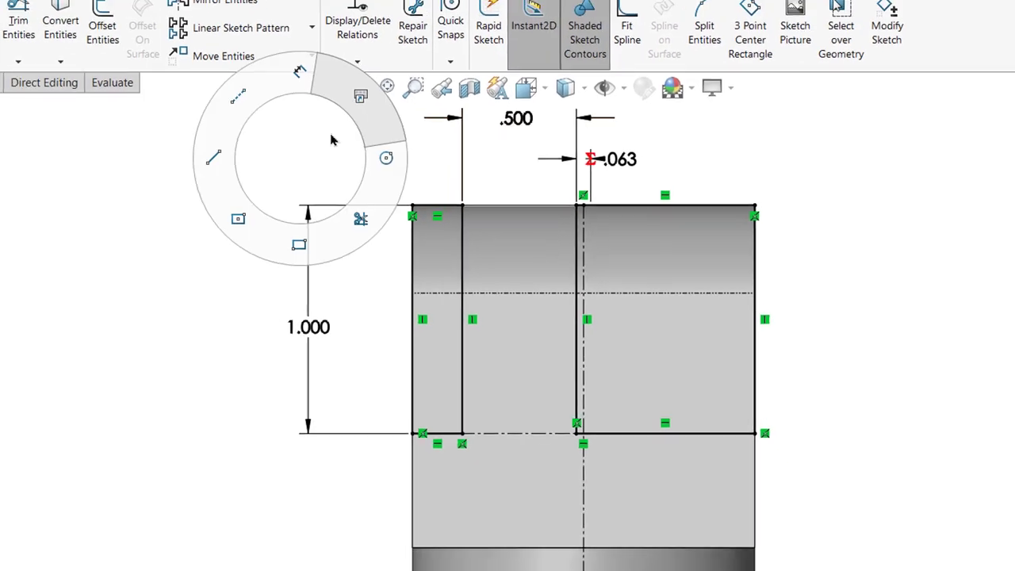
right_drag(332, 140, 335, 137)
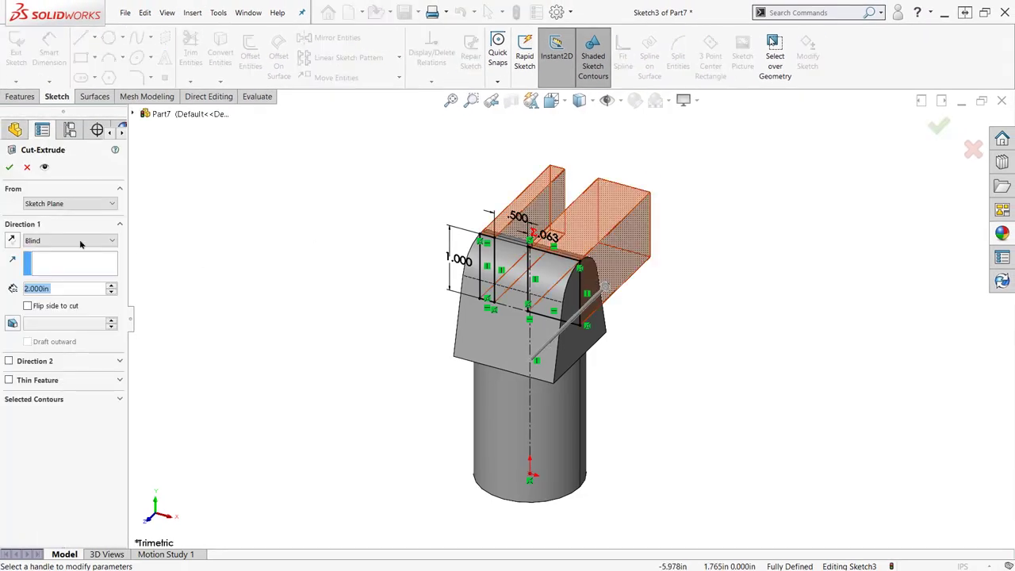
click(80, 240)
click(75, 265)
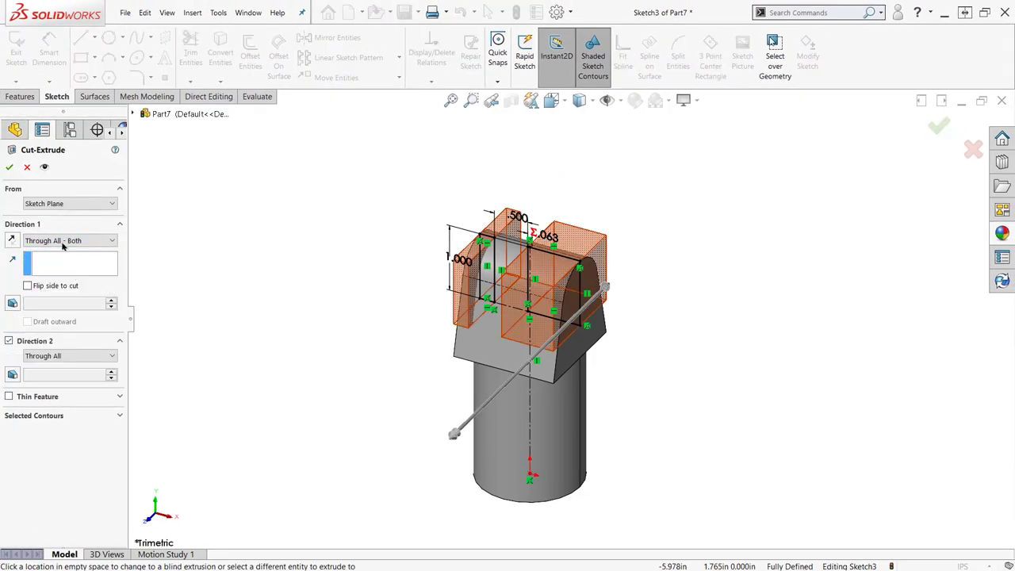
click(9, 167)
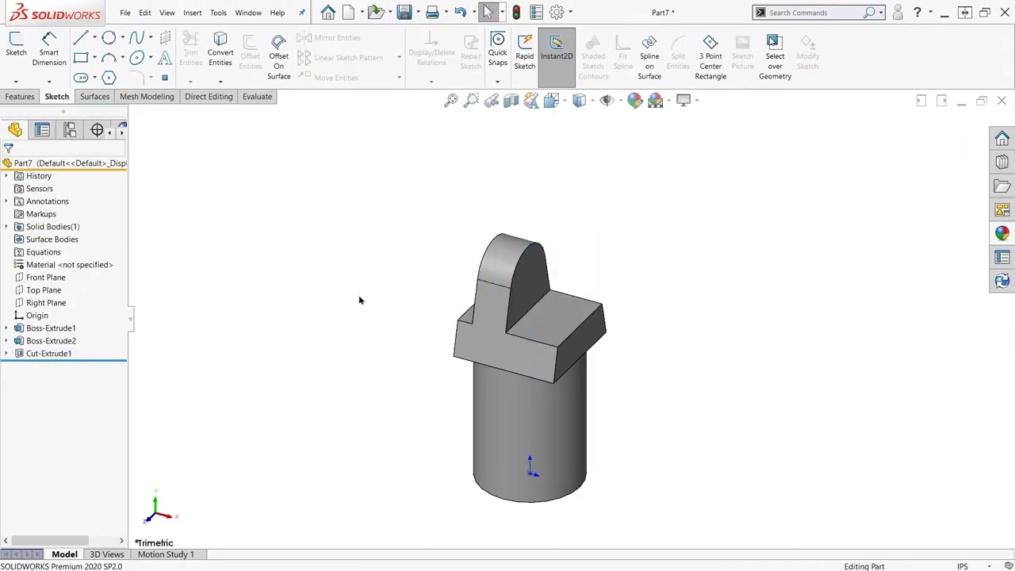
- Start a sketch on the Top Plane and convert the cylinder's circular bottom edge into a sketch circle
click(42, 290)
click(56, 272)
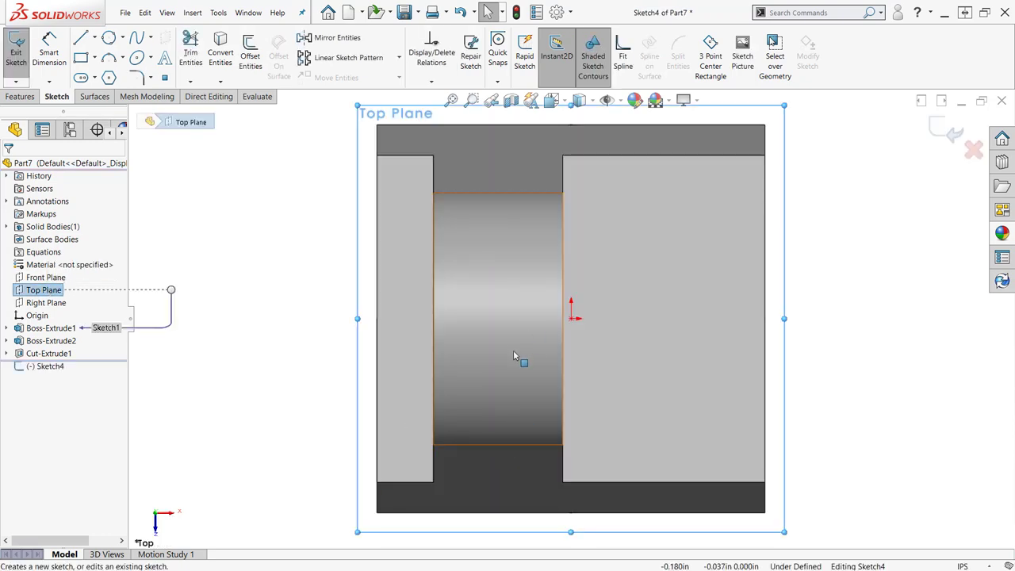
mouse_move(513, 350)
middle_down()
mouse_move(423, 336)
mouse_move(461, 372)
middle_up()
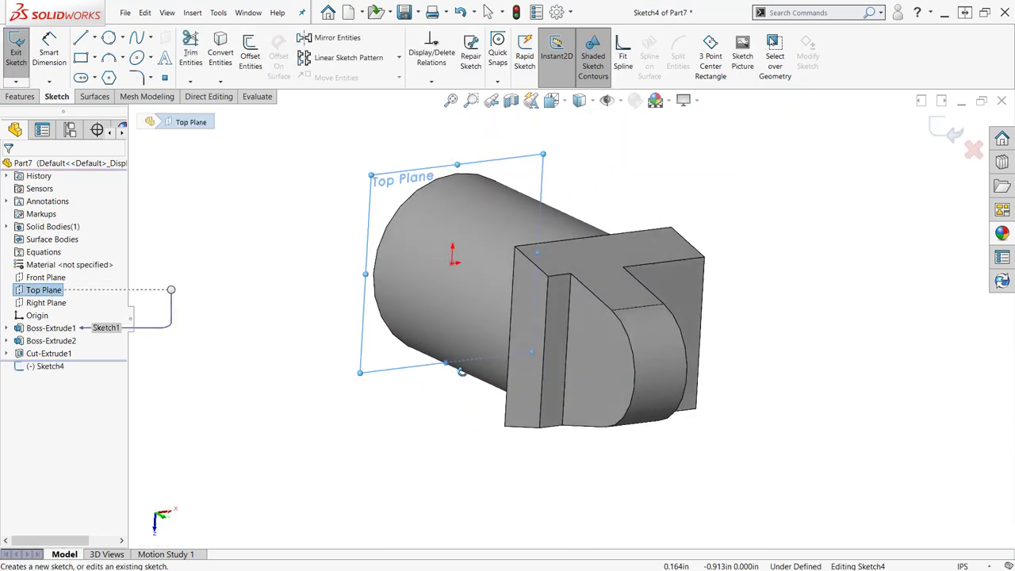
click(410, 198)
click(219, 61)
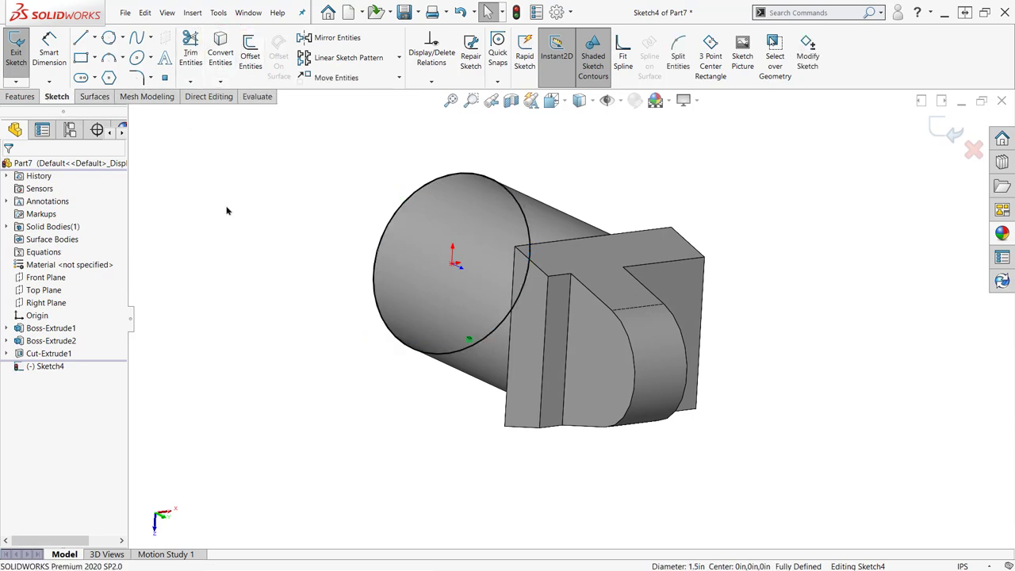
- Cut away everything outside the converted circle with an extruded cut set to Through All and Flip side to cut
right_drag(227, 208, 274, 167)
click(503, 170)
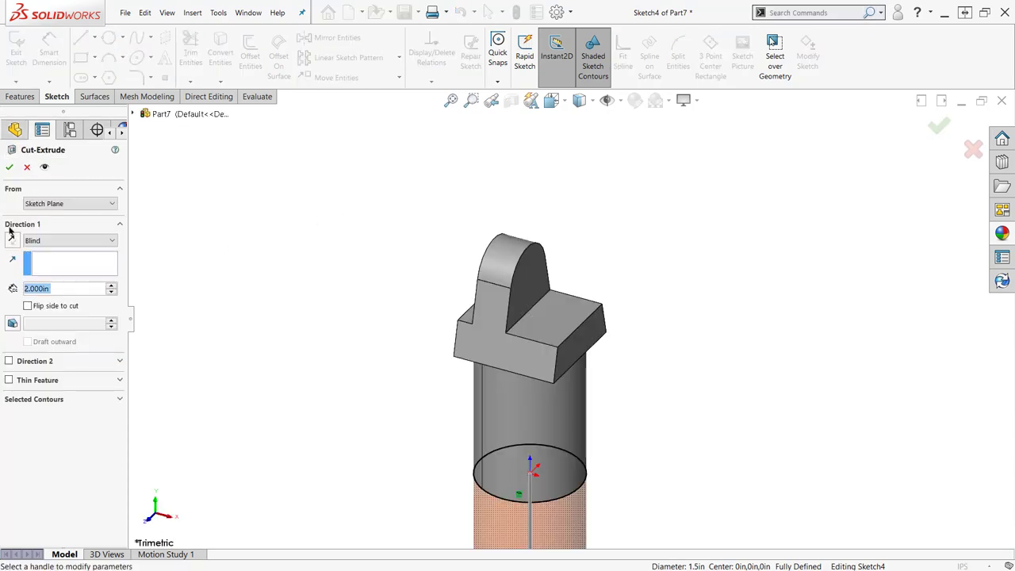
click(56, 240)
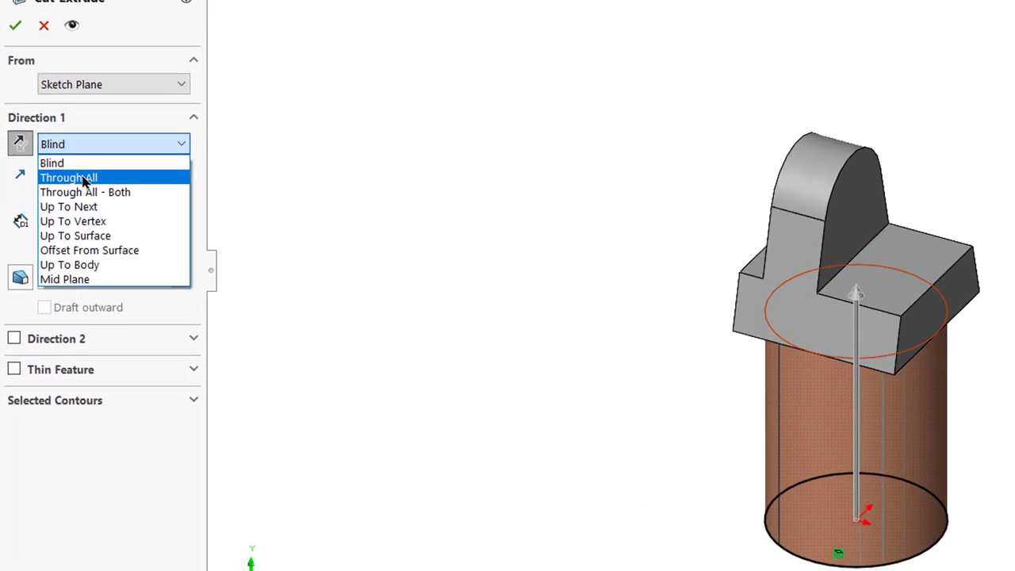
click(84, 181)
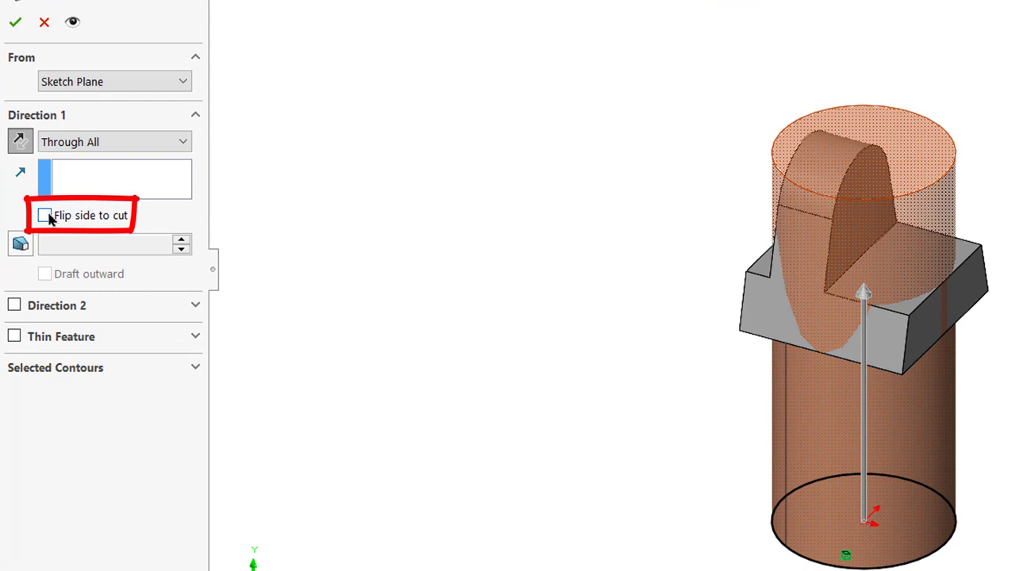
click(44, 216)
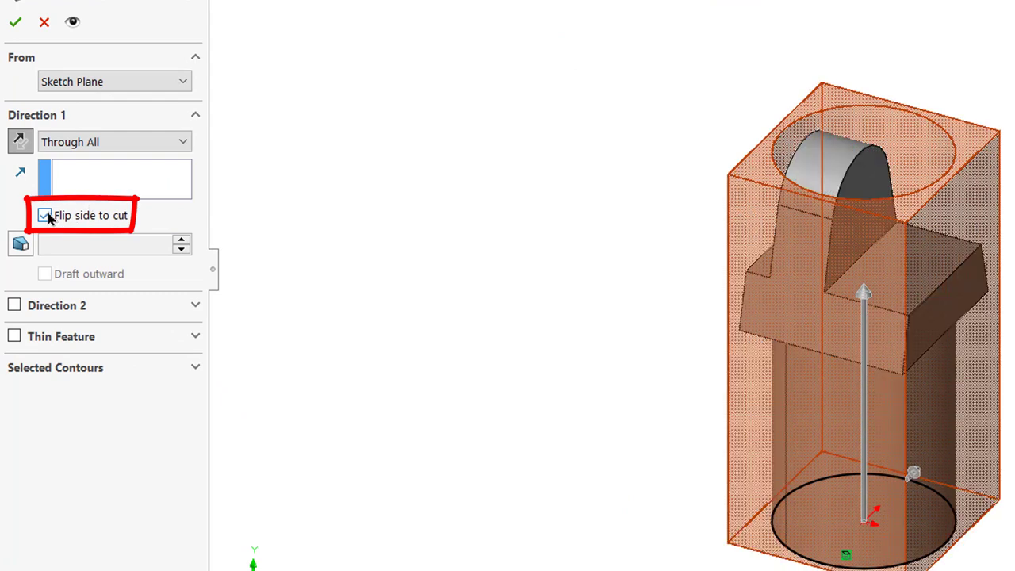
click(16, 24)
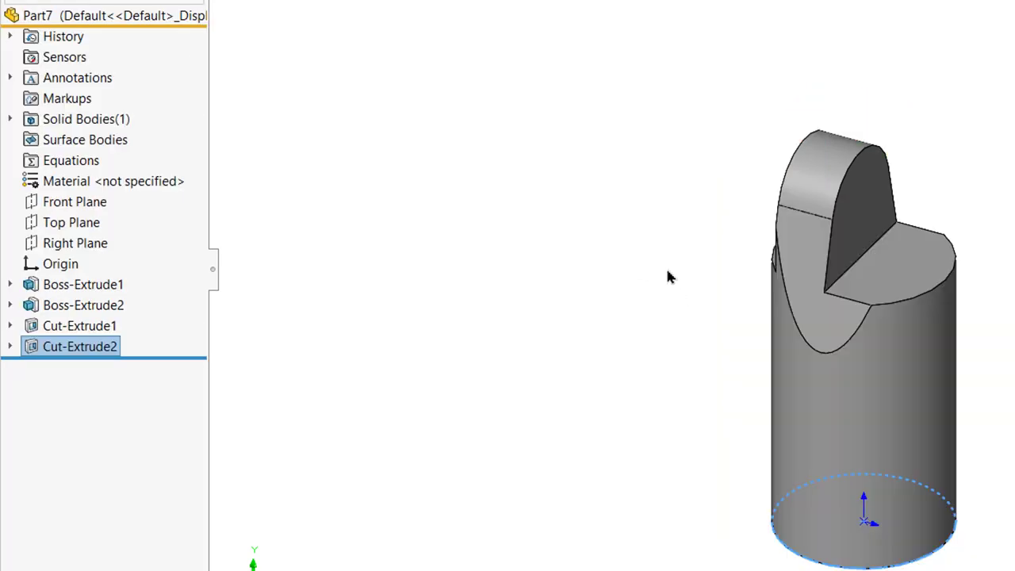
click(668, 273)
- Start a sketch on the Right Plane and draw a circle about 0.3 in in diameter at the center of the head's rounded end
middle_drag(675, 275, 700, 229)
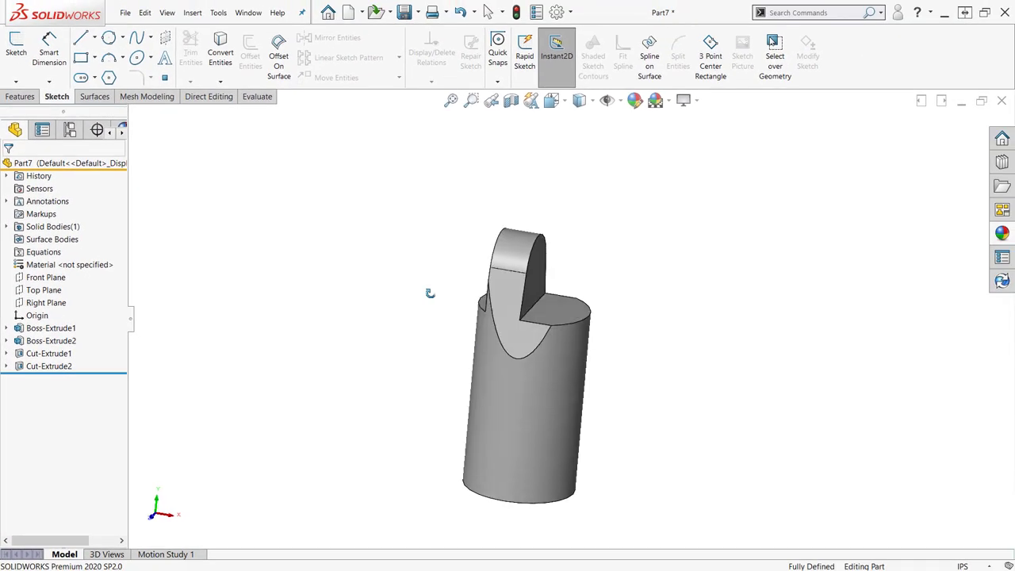
mouse_move(430, 294)
middle_down()
mouse_move(519, 311)
mouse_move(488, 300)
middle_up()
click(39, 303)
click(45, 285)
scroll(596, 173, down, 2)
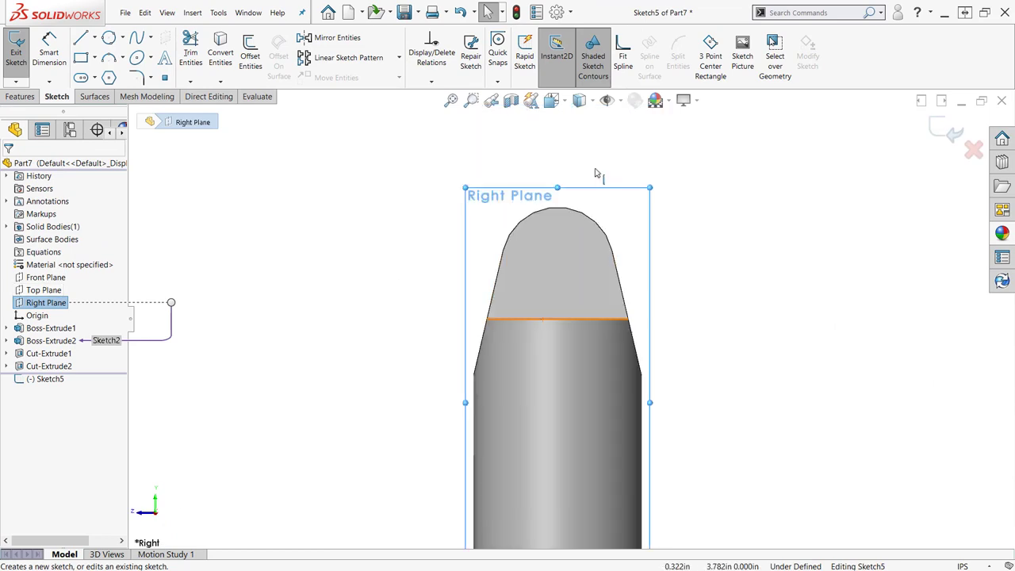
scroll(596, 172, down, 2)
right_drag(699, 264, 822, 262)
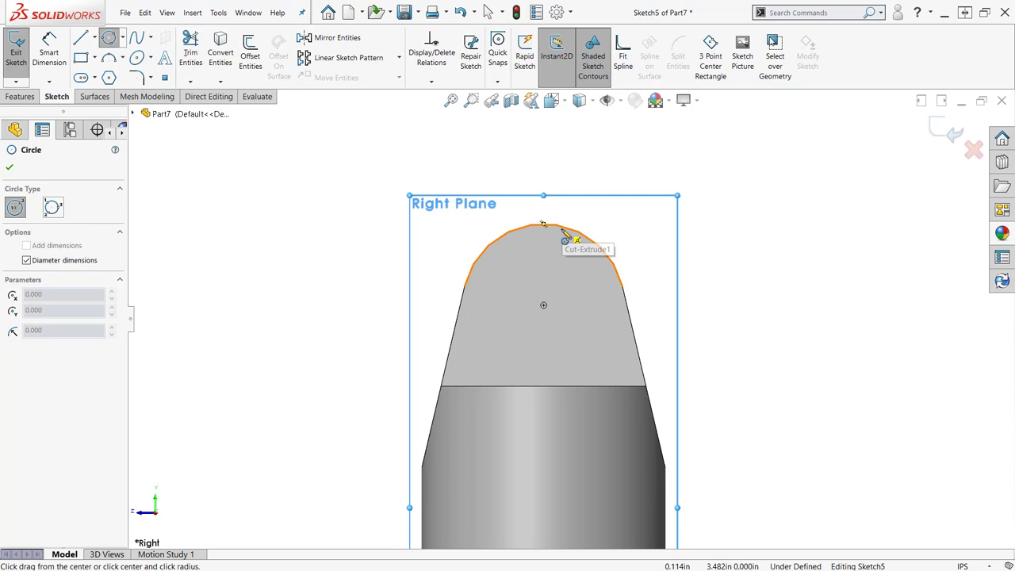
click(543, 306)
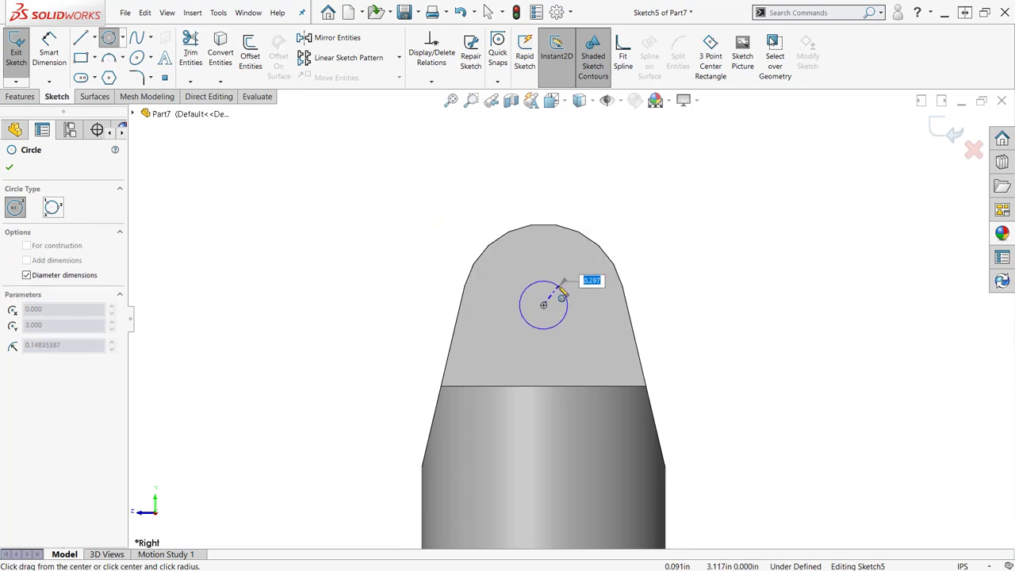
click(562, 295)
right_drag(691, 306, 607, 292)
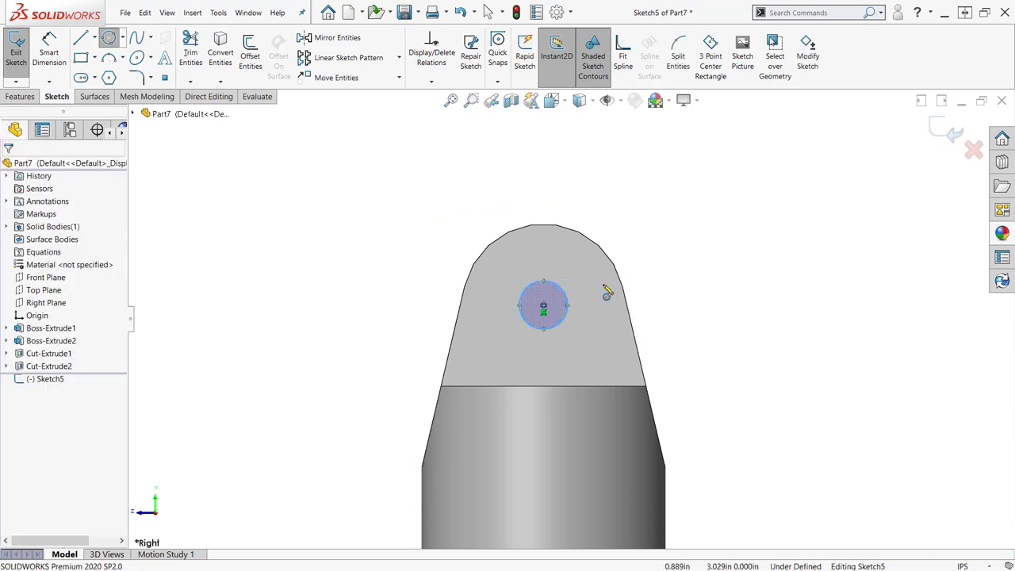
- Sketch a vertical centerline up from the circle's center and two lines from its upper end tangent to the circle on both sides
right_drag(690, 306, 555, 305)
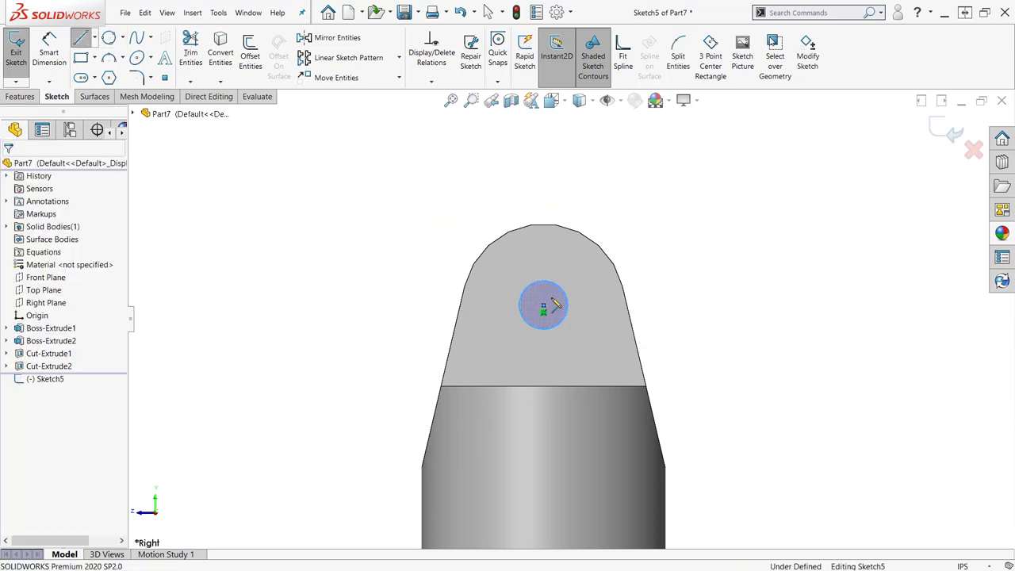
click(544, 306)
click(544, 260)
right_drag(562, 258, 567, 300)
click(543, 260)
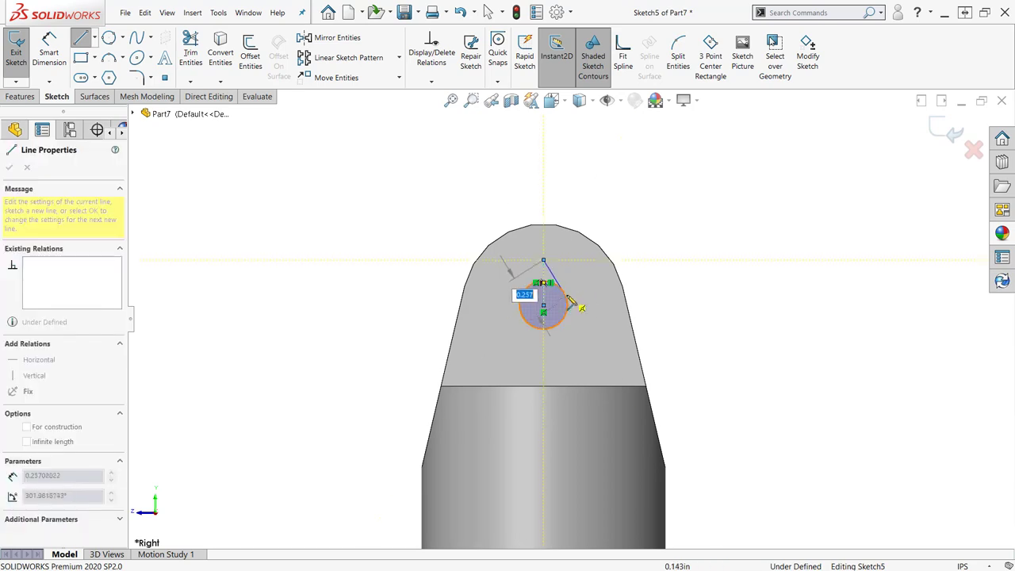
click(571, 303)
click(544, 260)
click(517, 303)
key(Escape)
click(485, 321)
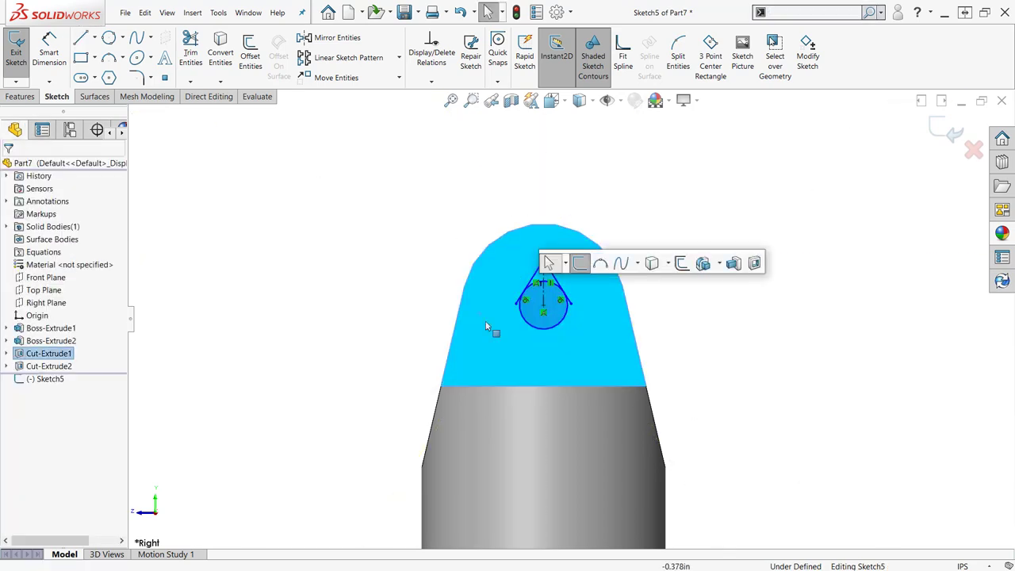
- Trim the tangent lines' overhanging ends back to the circle and make the two lines perpendicular to each other
right_drag(429, 293, 506, 294)
scroll(550, 292, down, 7)
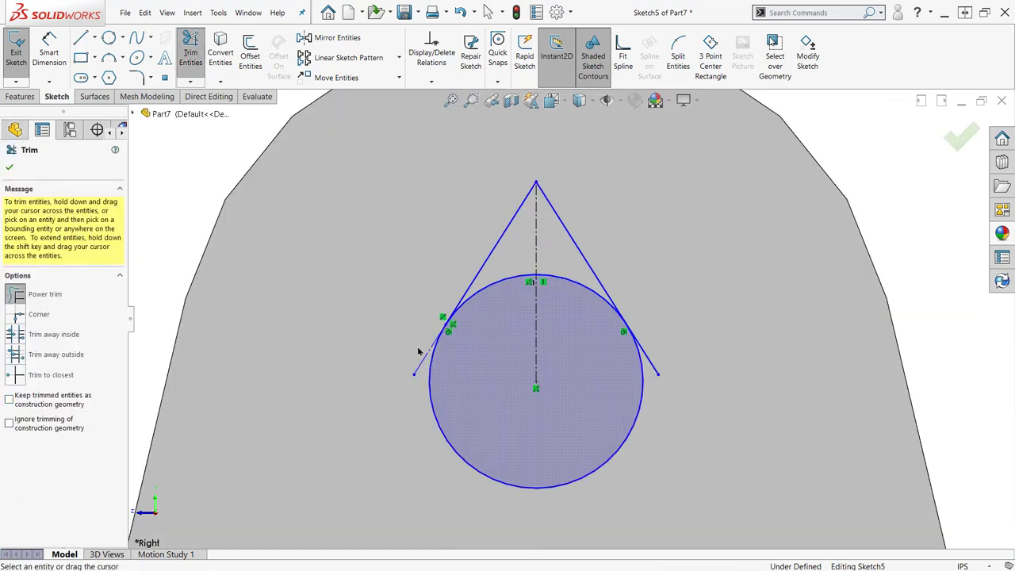
key(Escape)
click(520, 208)
ctrl+click(553, 209)
click(627, 134)
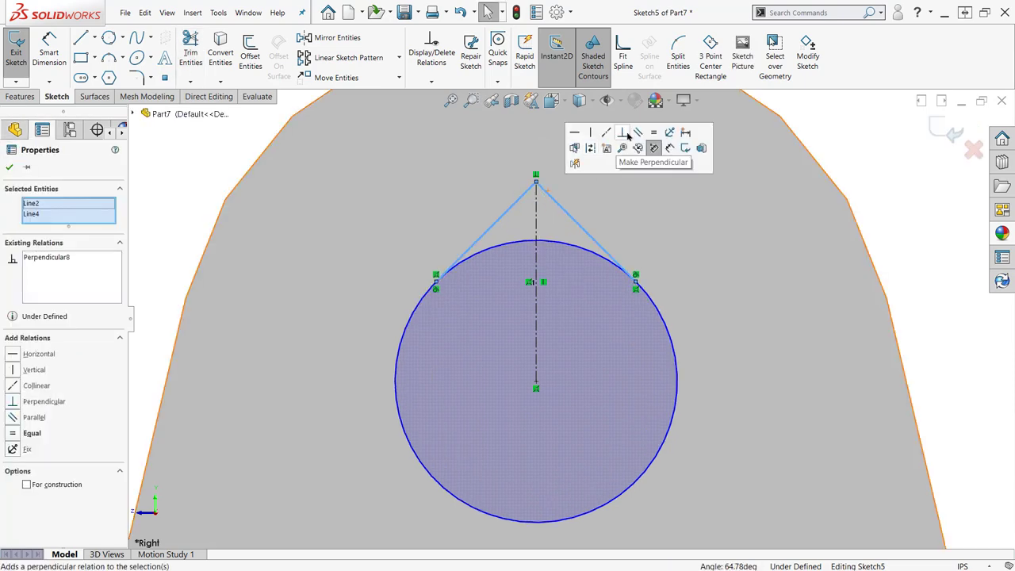
- Dimension the circle's diameter at 0.32 in
right_drag(673, 371, 677, 327)
click(674, 347)
click(751, 529)
text(.32)
key(Return)
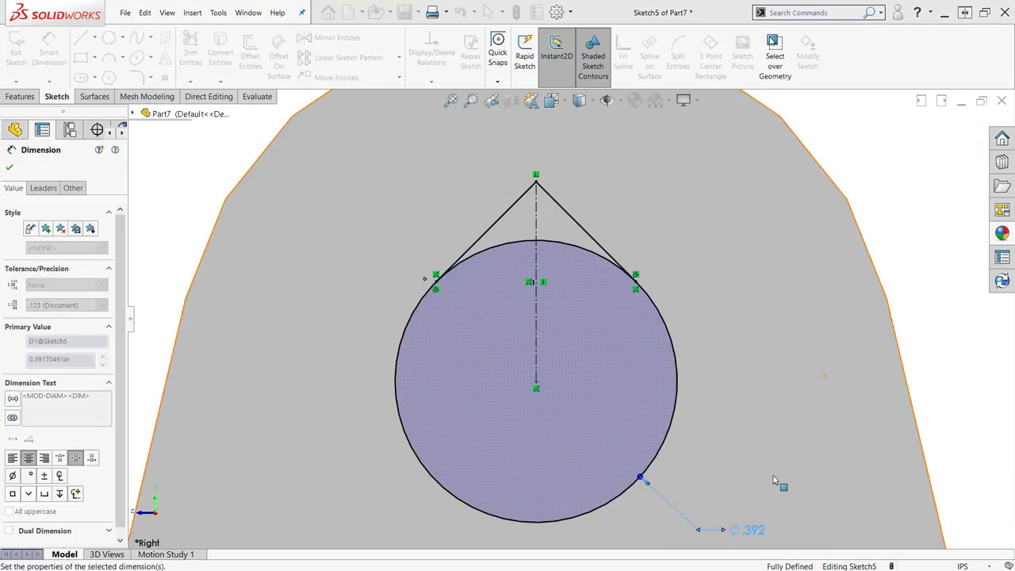
- Trim the circle's upper arc between the two tangent lines to leave a teardrop outline, keeping the arc as construction geometry
right_drag(501, 317, 563, 315)
drag(576, 301, 575, 265)
key(Escape)
- Cut the teardrop profile all the way through the head's tongue with an extruded cut
scroll(573, 318, up, 5)
key(s)
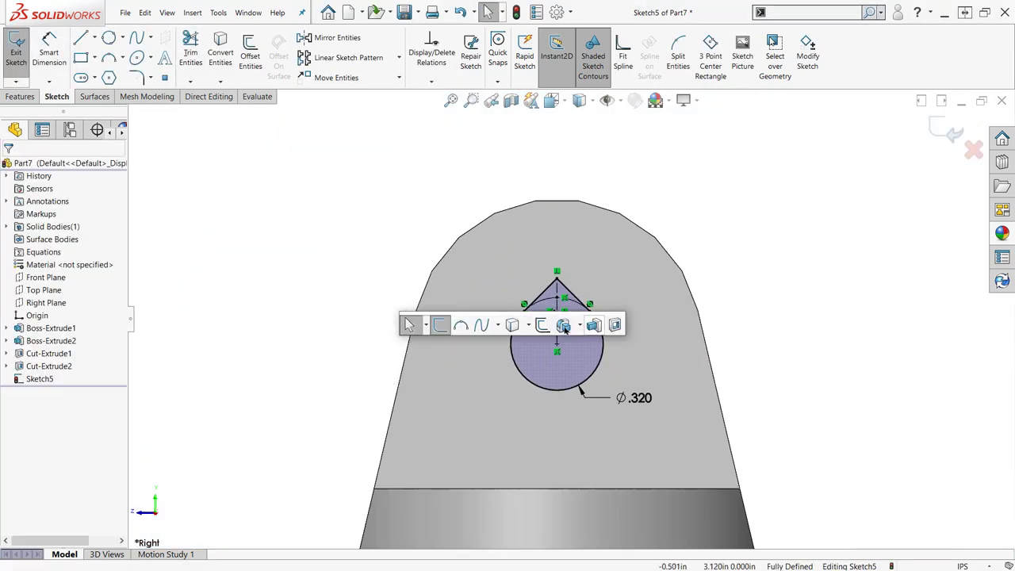
click(614, 323)
click(69, 240)
click(64, 262)
- Display the model with hidden lines visible and sketch a centerline on the Right Plane from the origin to the inner end of the bore
click(579, 100)
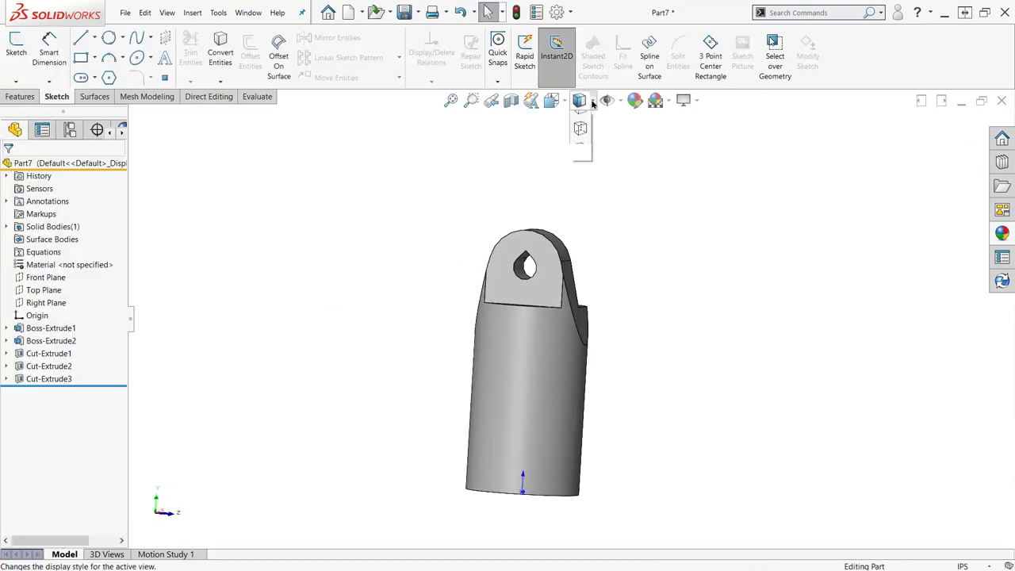
click(579, 184)
click(46, 304)
click(59, 279)
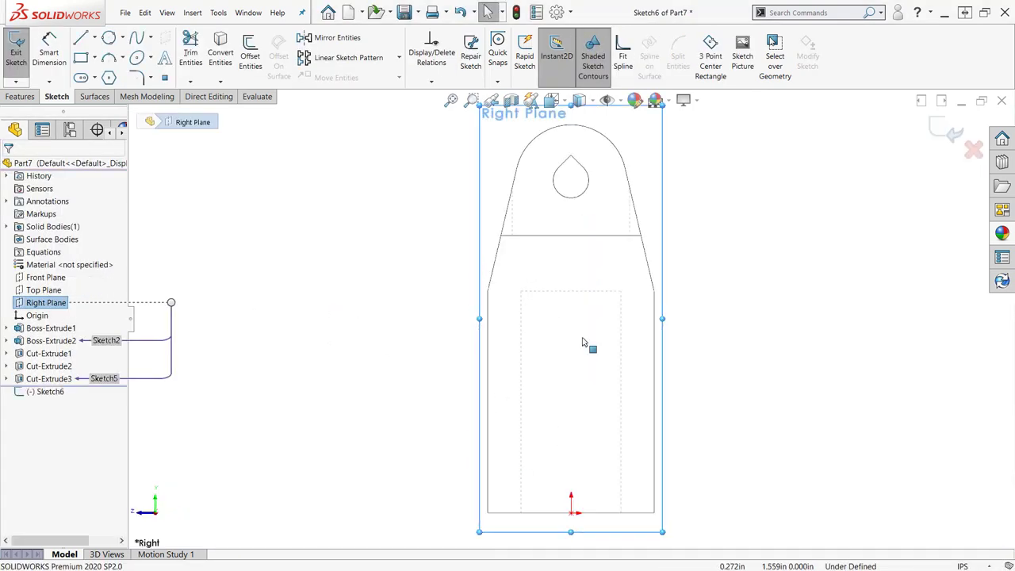
right_drag(584, 345, 583, 405)
click(571, 513)
click(571, 292)
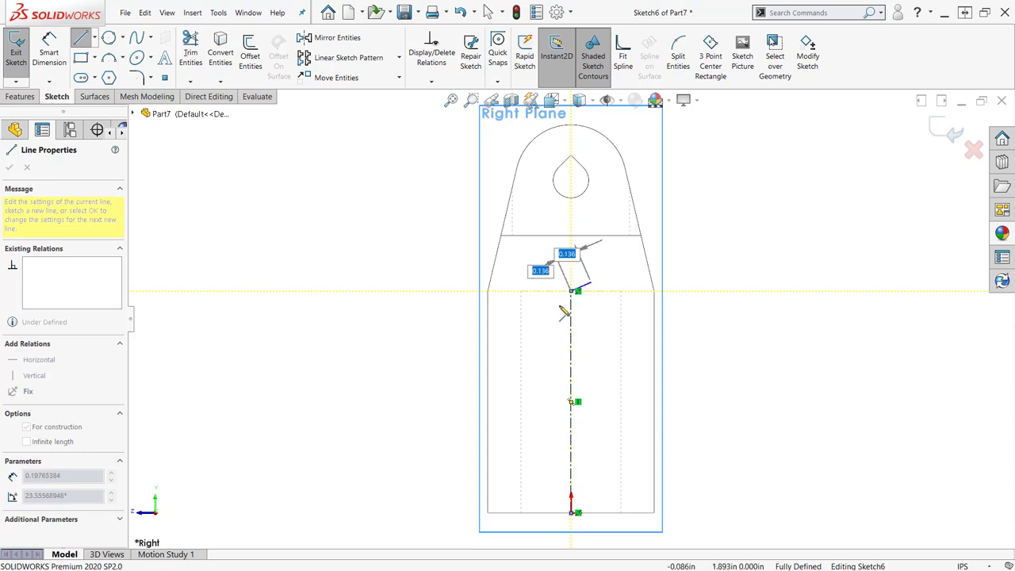
double_click(572, 292)
- Sketch a triangle from the centerline's upper end along the bore's end and wall, closed by a sloped side about 0.65 in long
click(572, 291)
click(521, 291)
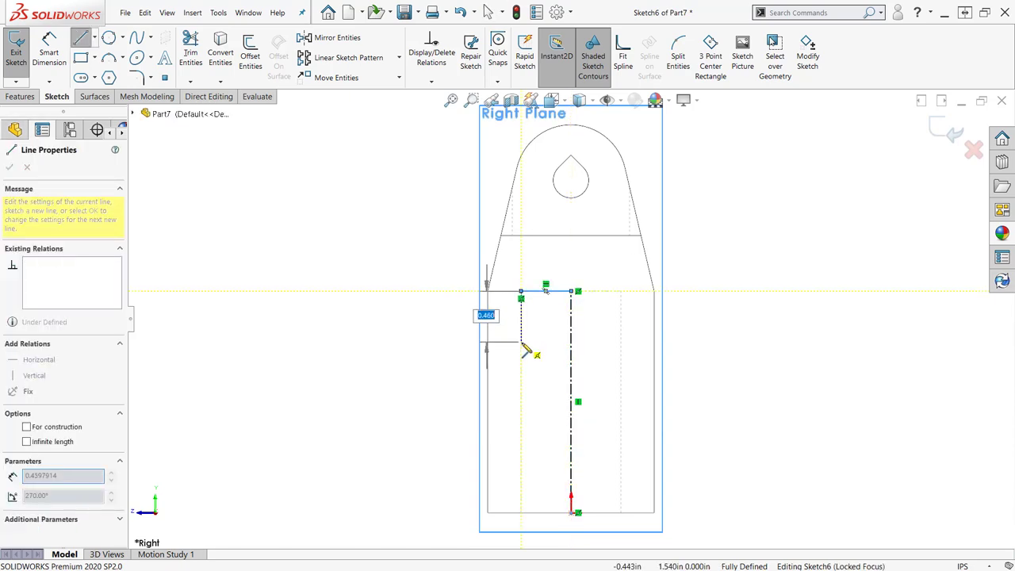
click(522, 342)
click(571, 292)
key(Escape)
- Dimension the angle between the triangle's sloped side and the centerline at 45°
right_drag(699, 350, 699, 305)
click(571, 327)
click(547, 316)
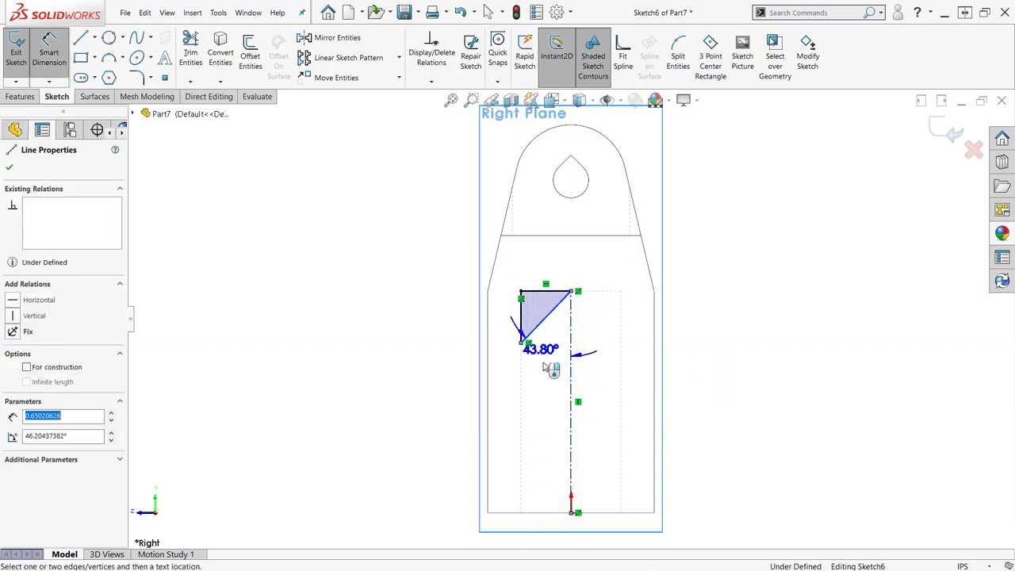
click(541, 377)
text(45)
key(Return)
click(20, 96)
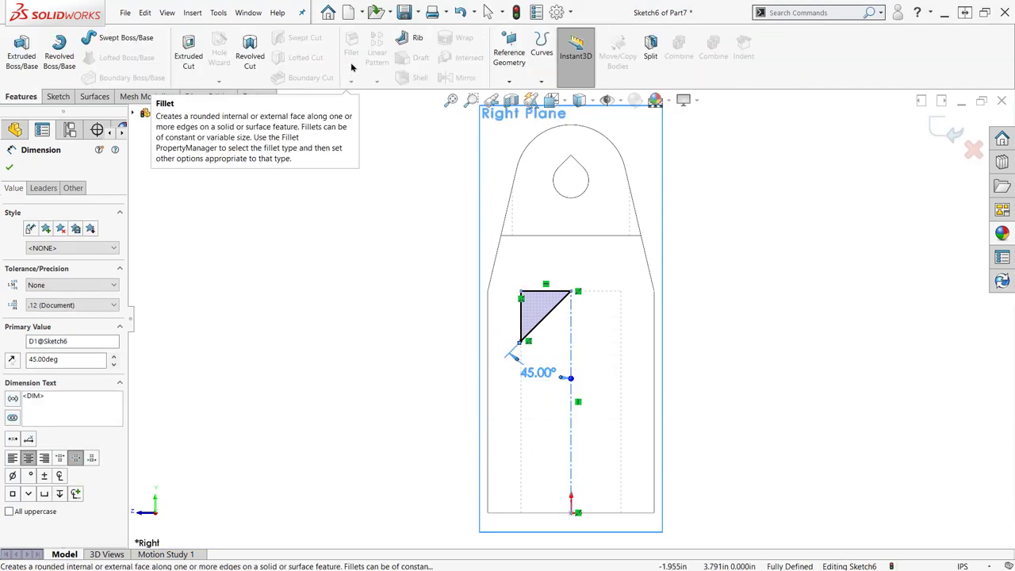
right_click(571, 321)
click(387, 305)
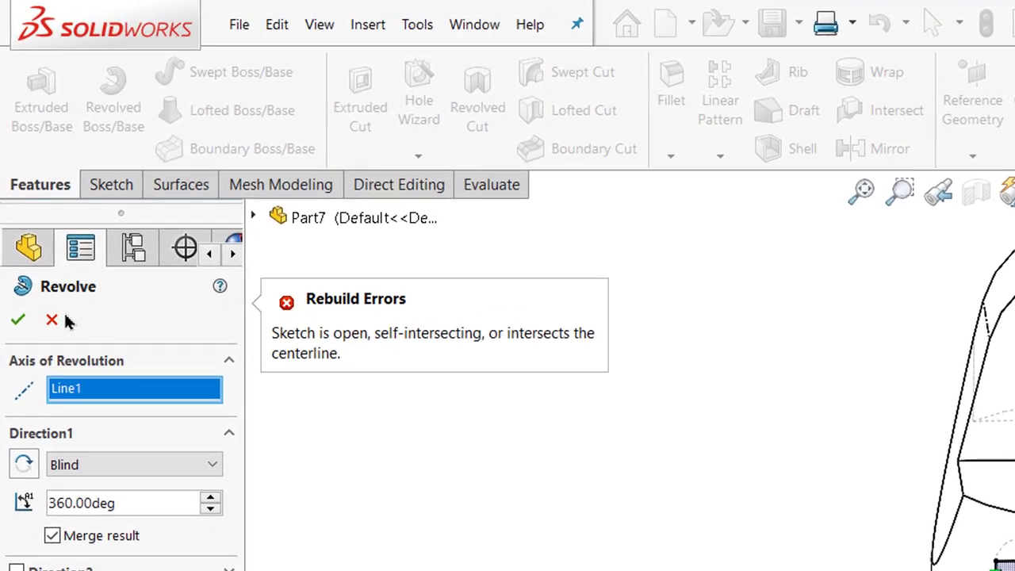
click(52, 320)
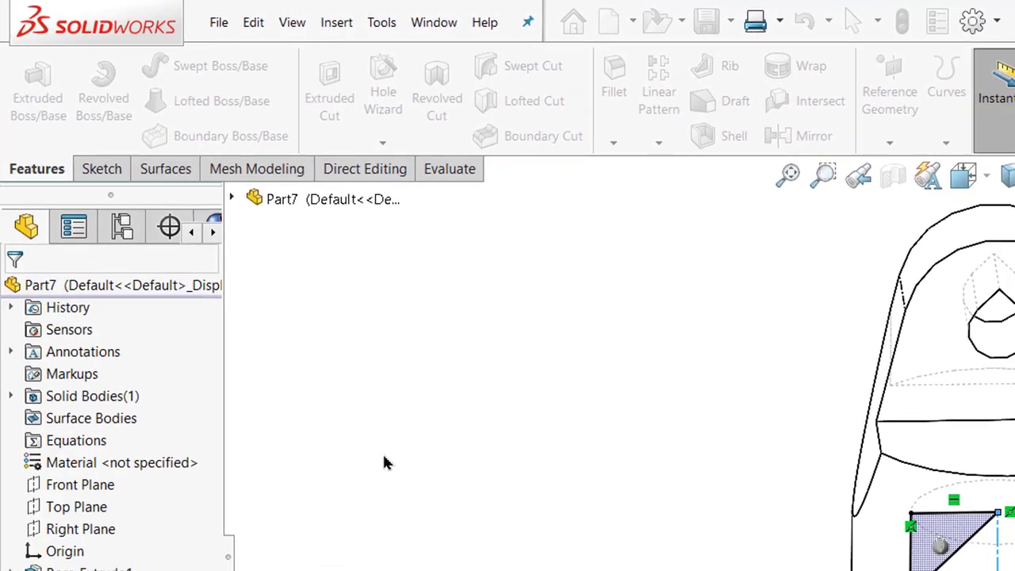
- Sketch a short vertical line across the triangle's tip near the centerline, from the sloped side to the horizontal side
scroll(592, 301, down, 5)
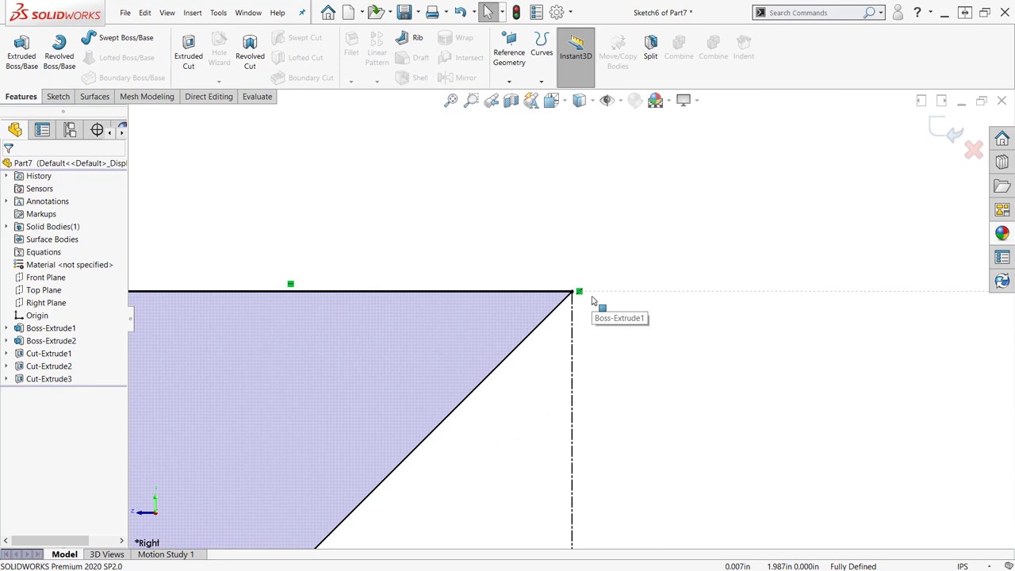
key(l)
click(540, 323)
click(543, 293)
key(Escape)
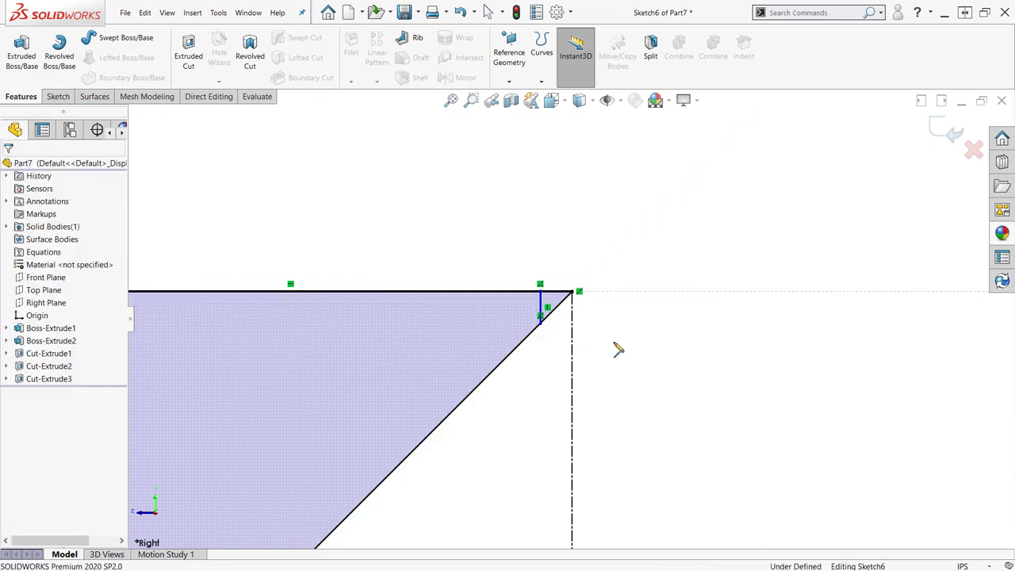
- Dimension the short vertical line as a doubled distance about the centerline, set to 0.01 in
key(d)
click(542, 304)
click(576, 321)
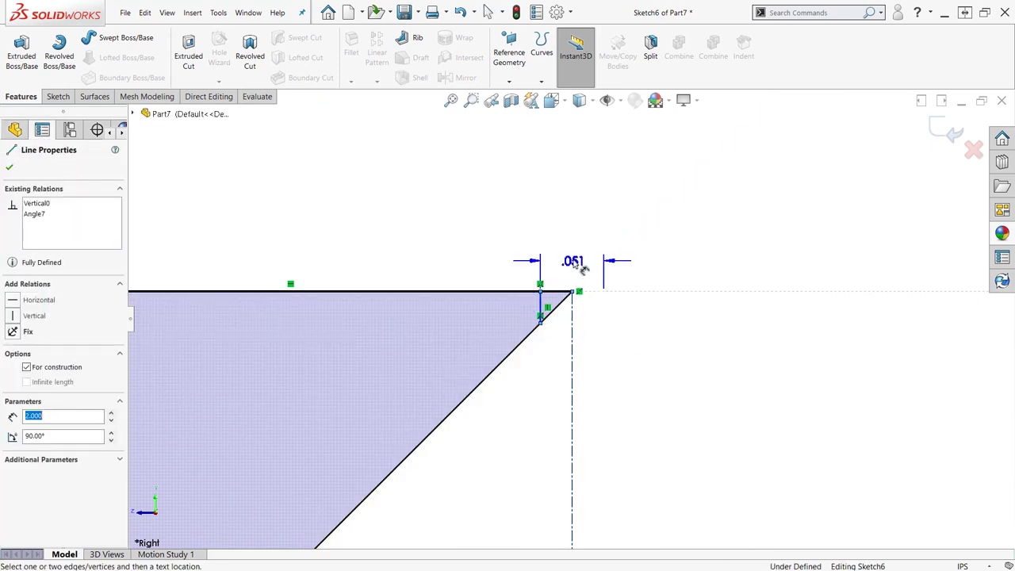
click(578, 265)
text(.01)
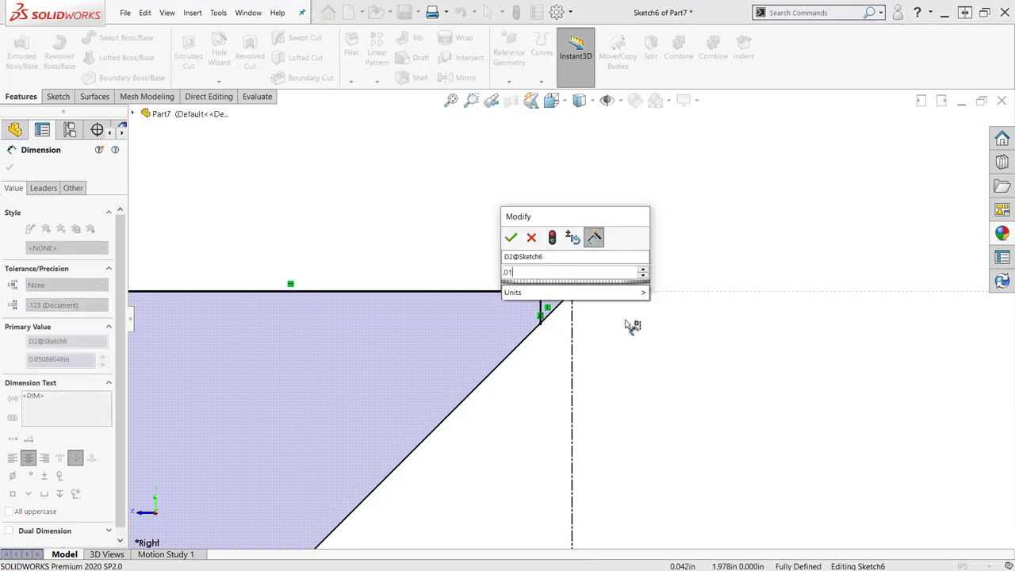
key(Return)
- Trim the triangle's tip beyond the short vertical line, keeping the trimmed pieces as construction geometry
right_drag(619, 213, 613, 278)
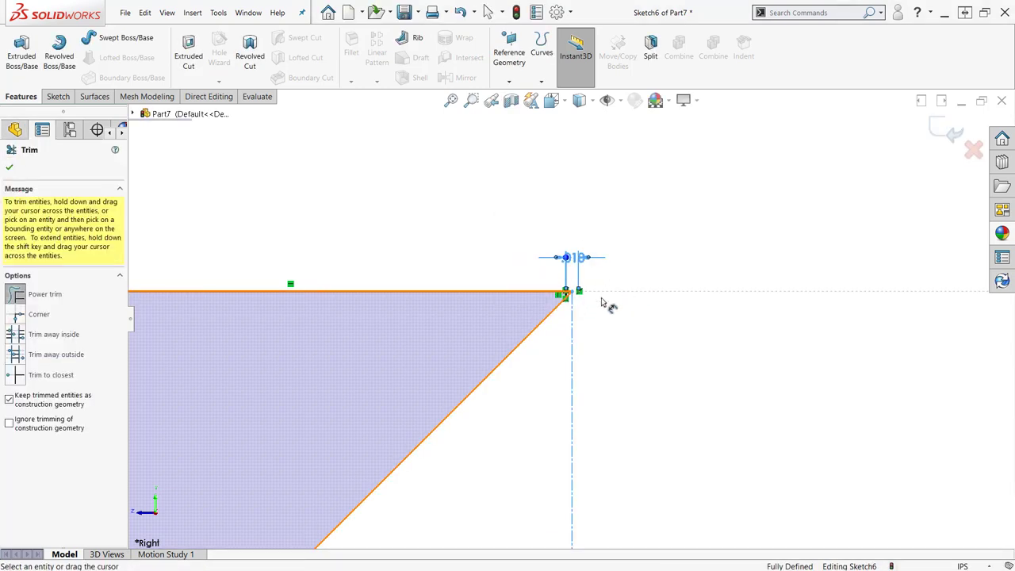
scroll(571, 300, down, 9)
drag(537, 353, 544, 282)
key(Escape)
scroll(571, 389, down, 6)
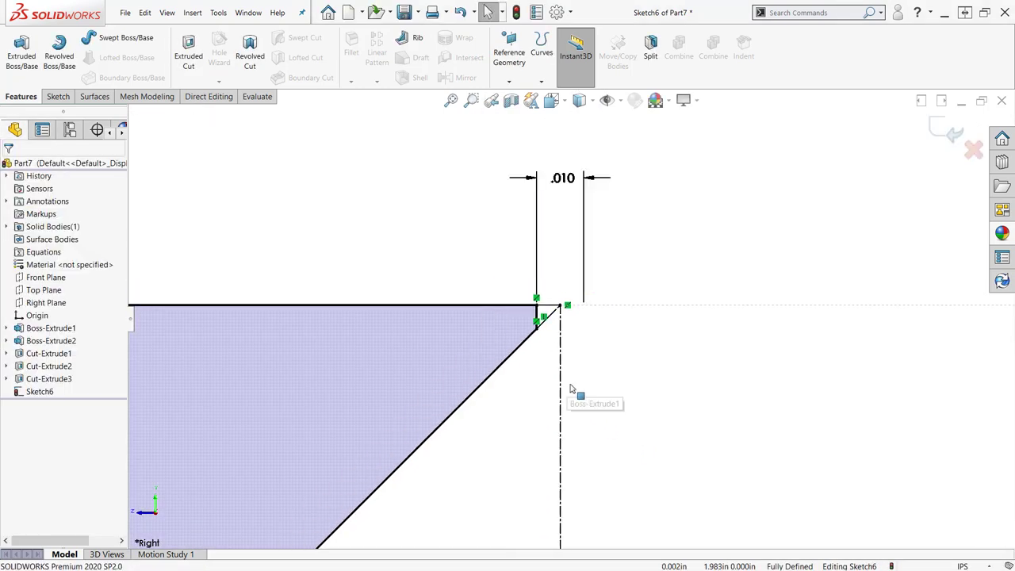
- Revolve the trimmed profile 360° about the vertical centerline as a merged boss to form the bore's conical end
click(59, 50)
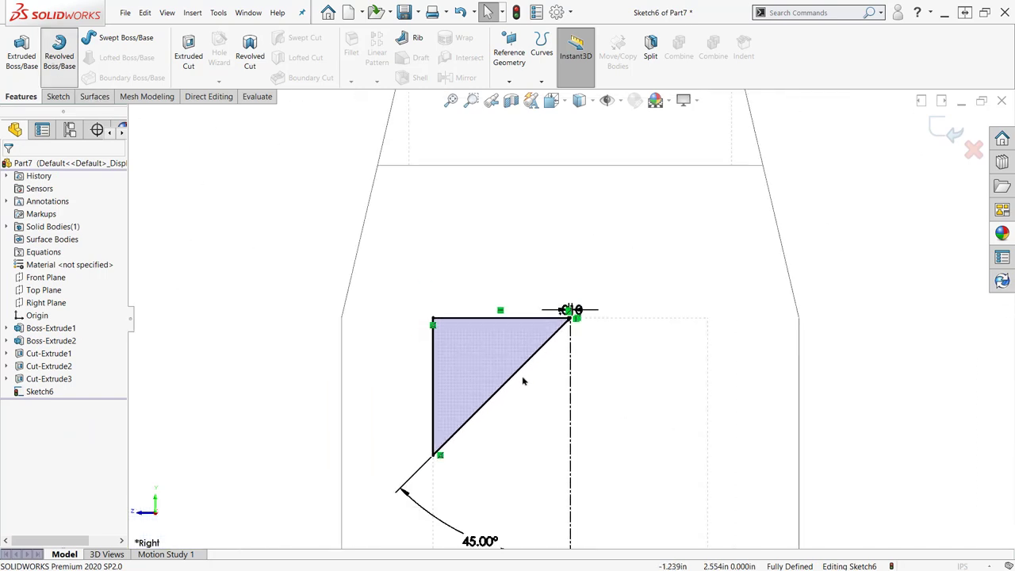
click(572, 370)
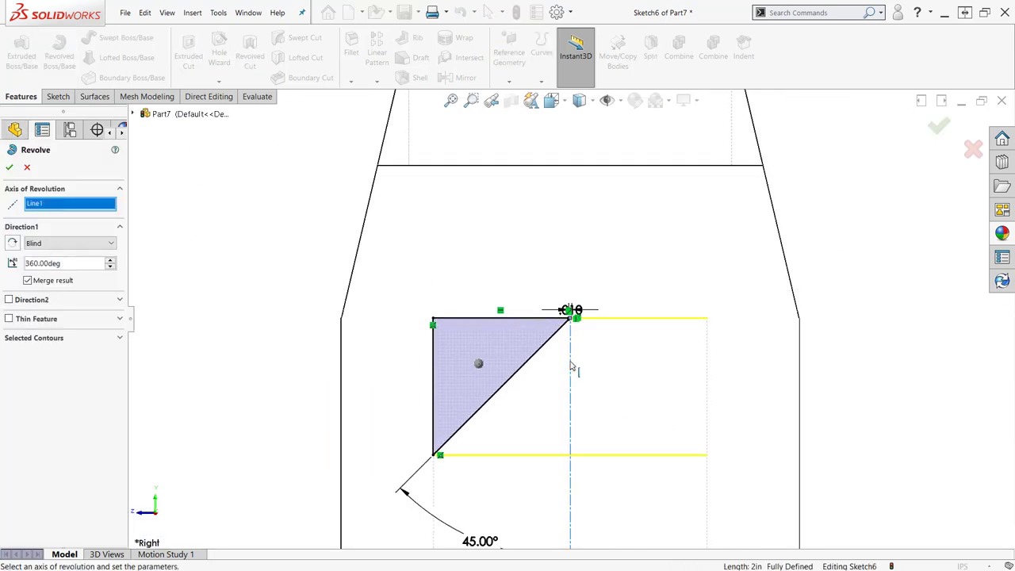
click(940, 127)
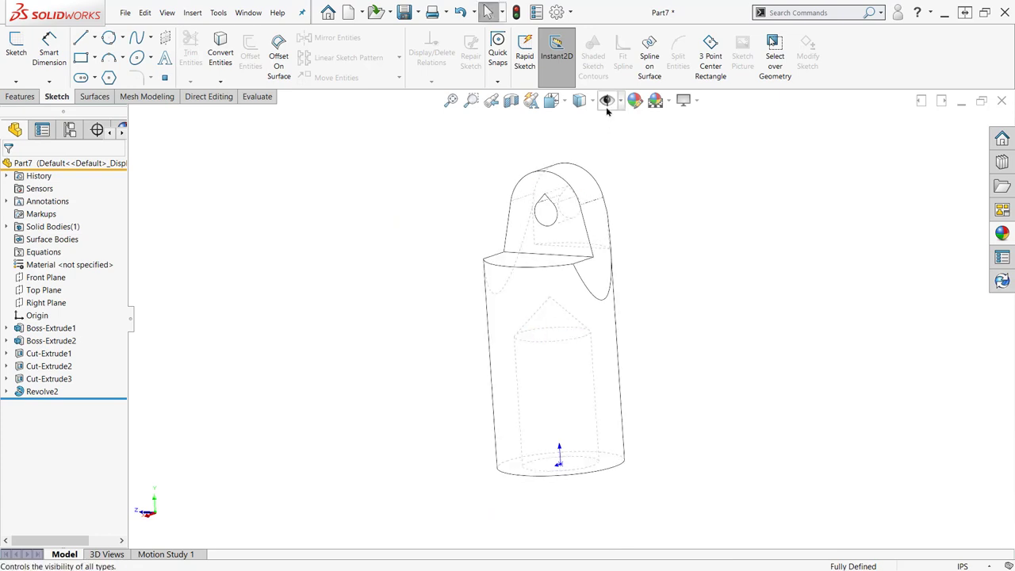
- Shade the joint body and examine its cone-ended bore in a section view through the Front Plane
click(579, 100)
click(582, 119)
click(511, 100)
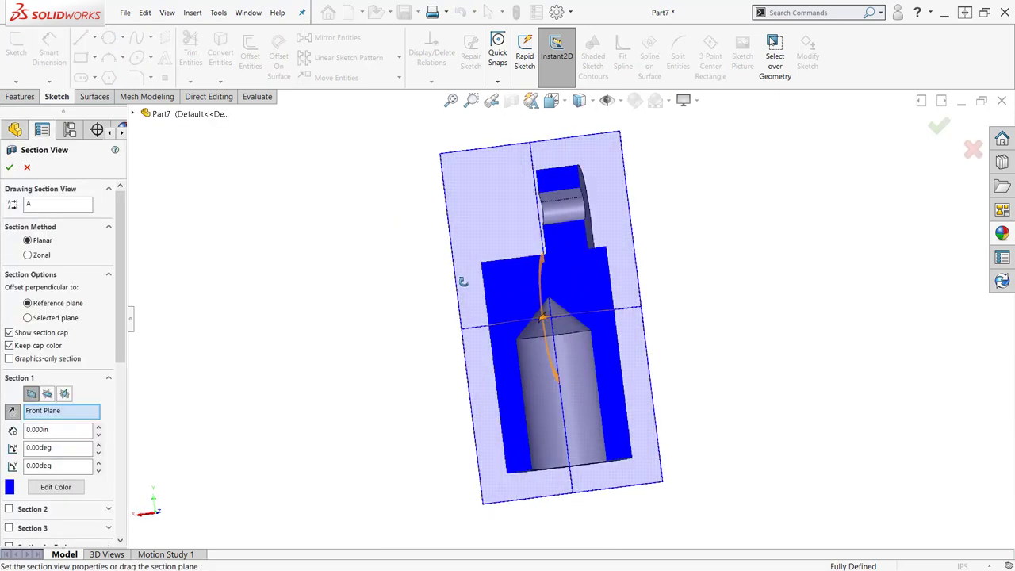
middle_drag(464, 282, 547, 292)
click(26, 168)
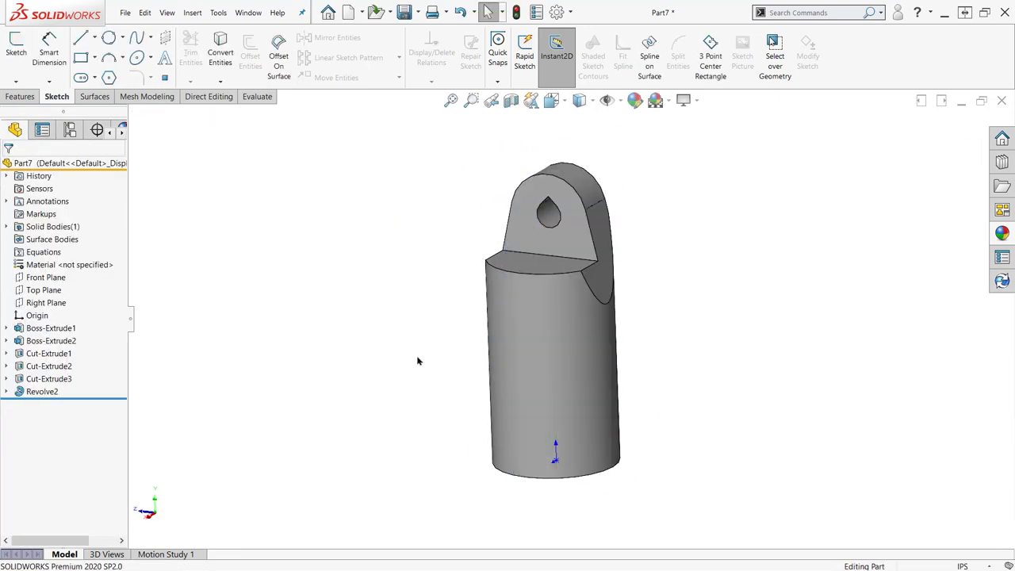
- Start a Front Plane sketch in wireframe display and draw a vertical centerline from the origin to the base of the bore's cone
click(35, 304)
click(41, 278)
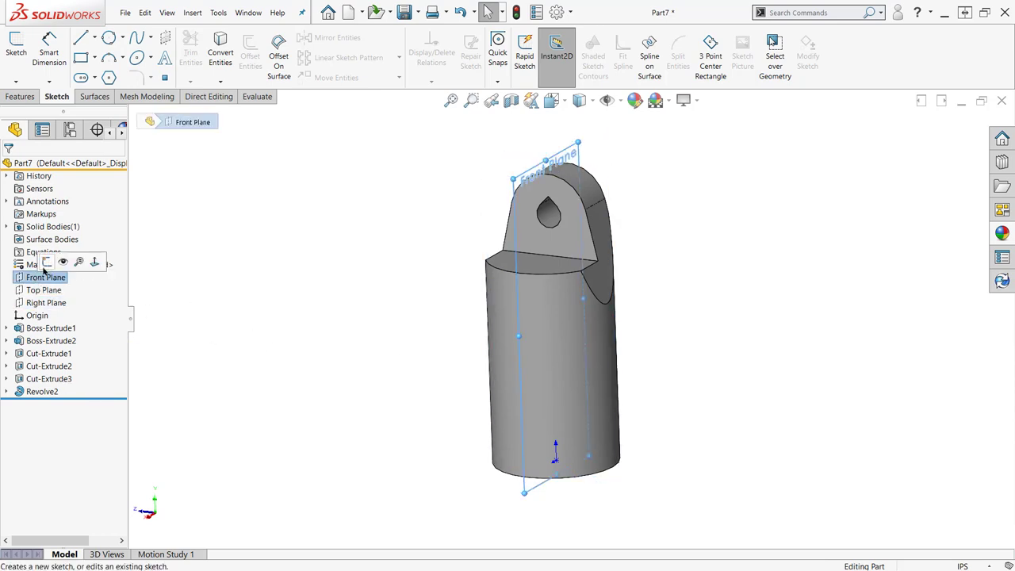
click(91, 260)
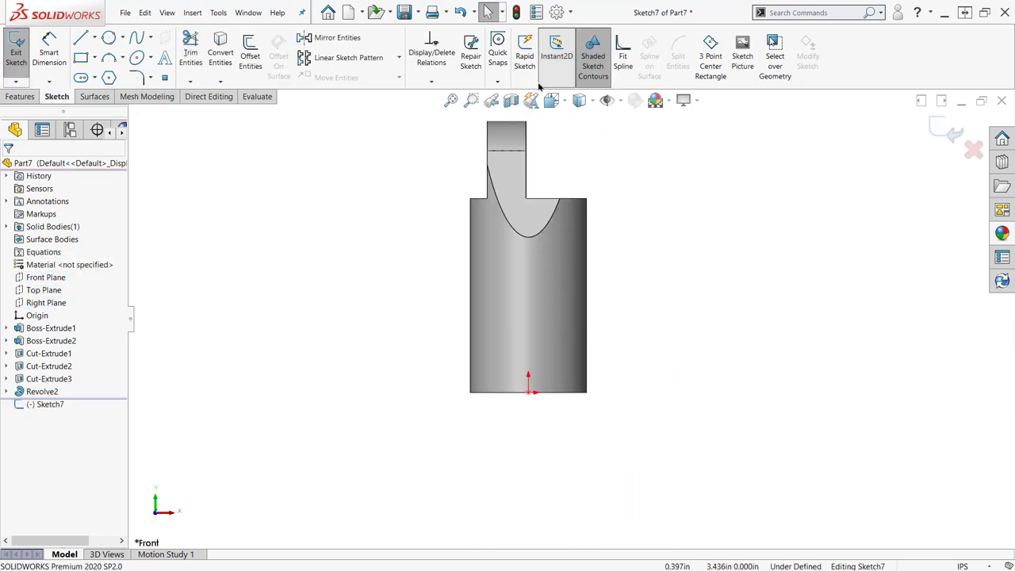
click(581, 101)
click(580, 164)
click(581, 101)
click(580, 205)
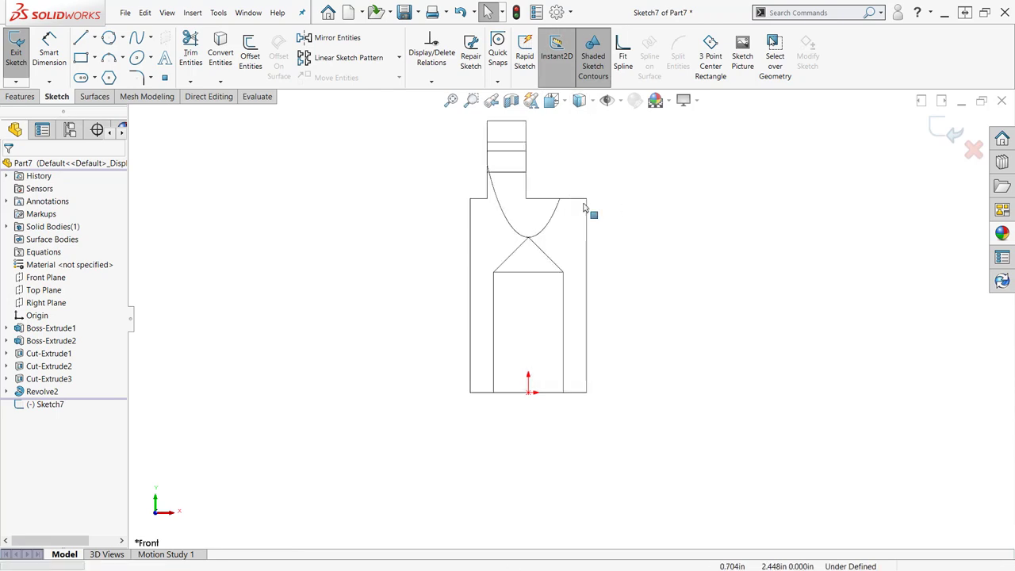
scroll(542, 308, down, 2)
right_drag(691, 374, 614, 379)
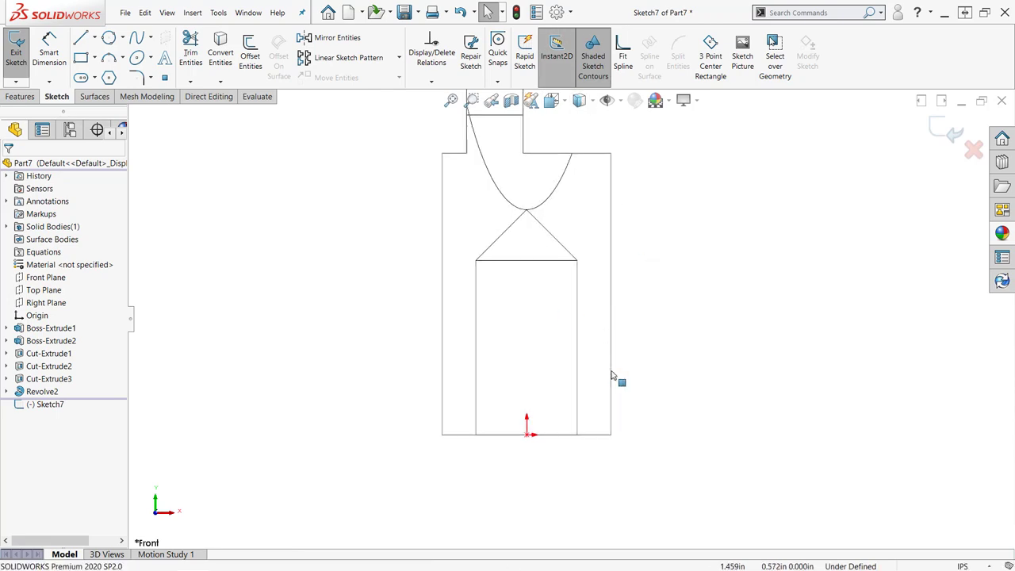
right_drag(573, 448, 571, 476)
drag(527, 435, 527, 253)
- Sketch half a slot outline from the body's bottom edge straight up beside the centerline, ending in a slanted line to the centerline's upper endpoint
mouse_move(661, 270)
right_down()
mouse_move(652, 284)
mouse_move(663, 349)
right_up()
scroll(533, 274, down, 3)
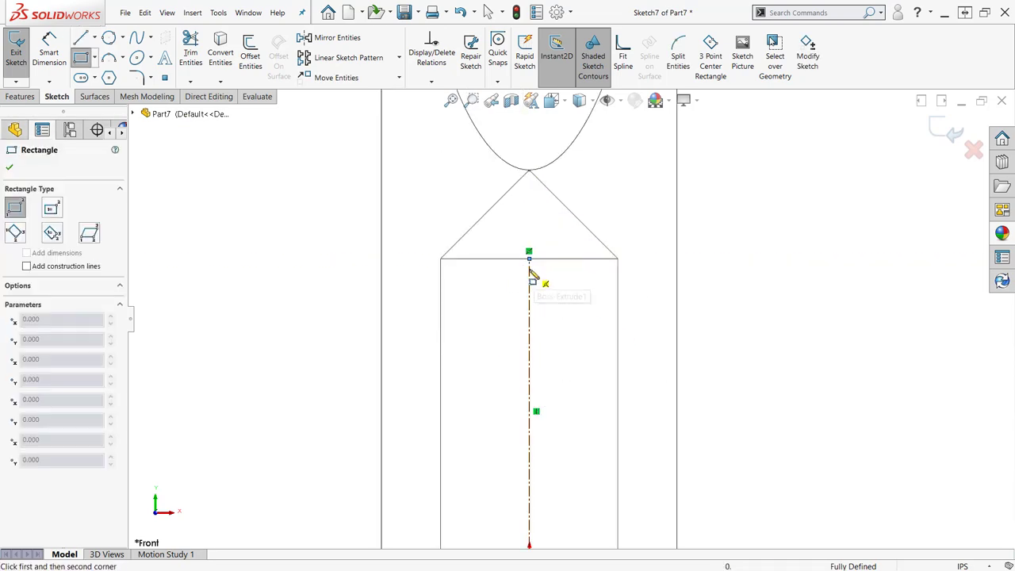
scroll(524, 365, up, 2)
right_drag(539, 518, 462, 505)
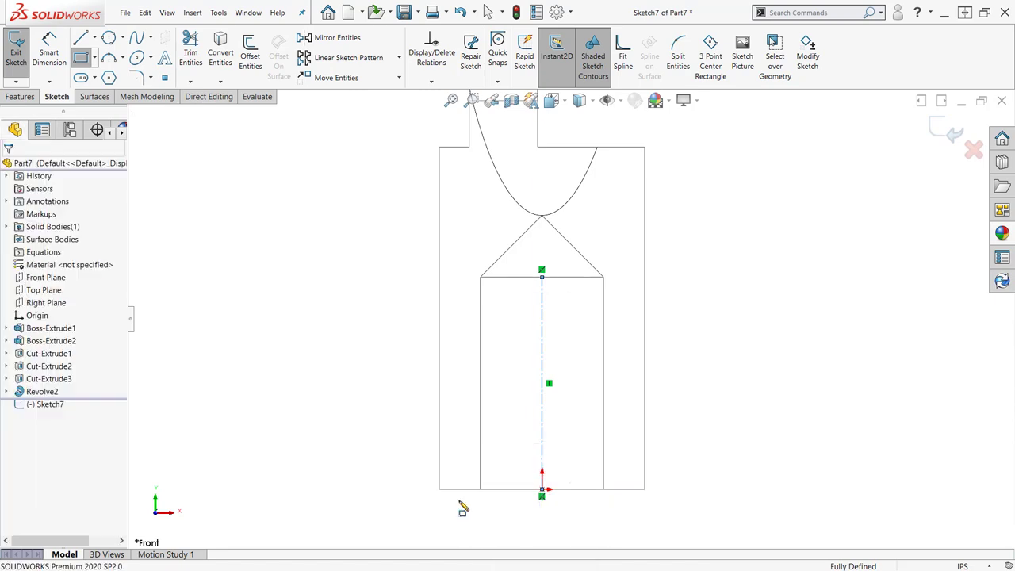
click(526, 487)
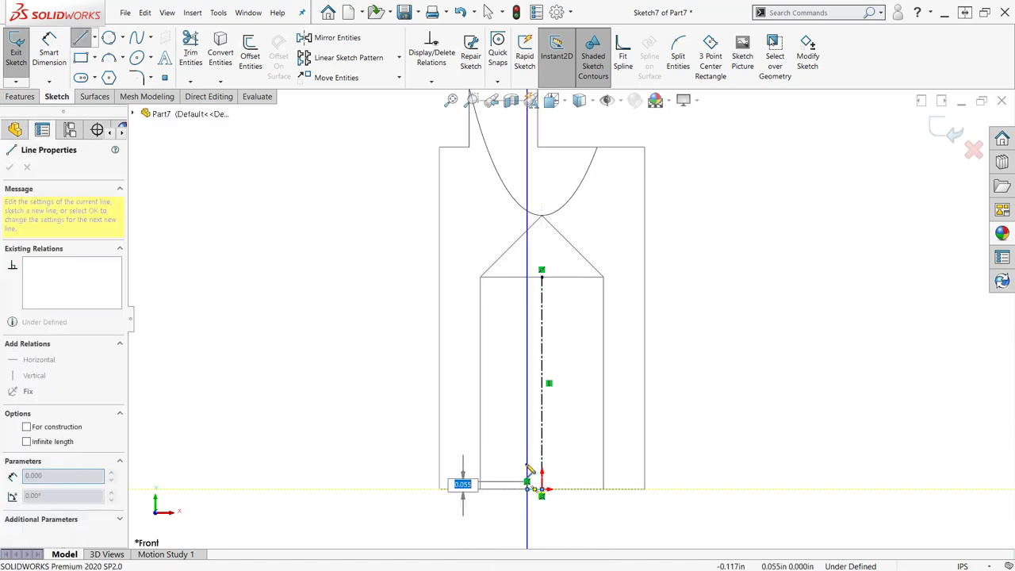
click(527, 291)
click(542, 277)
key(Escape)
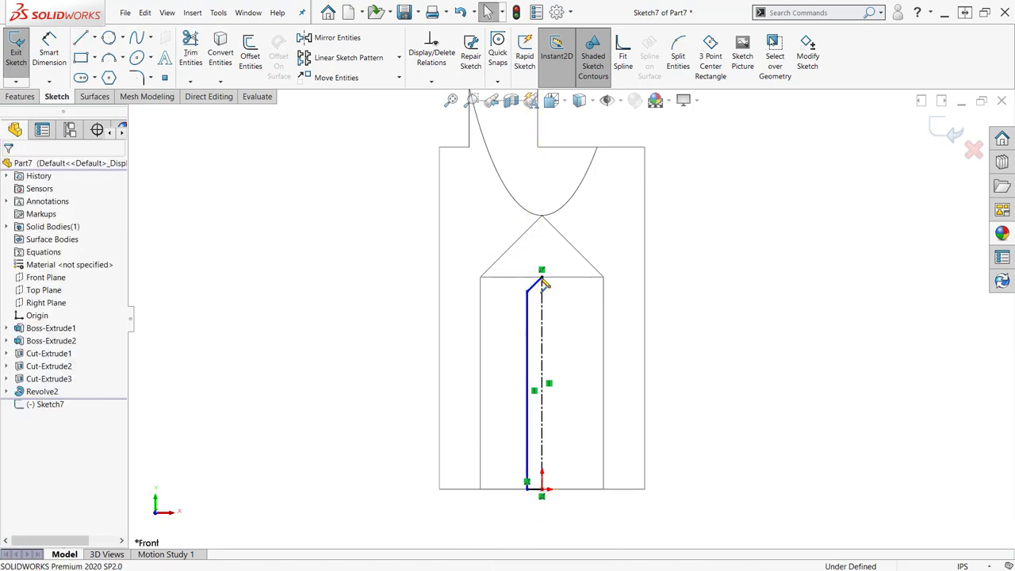
- Mirror the half slot outline about the vertical centerline to close the pointed slot profile
drag(391, 218, 639, 522)
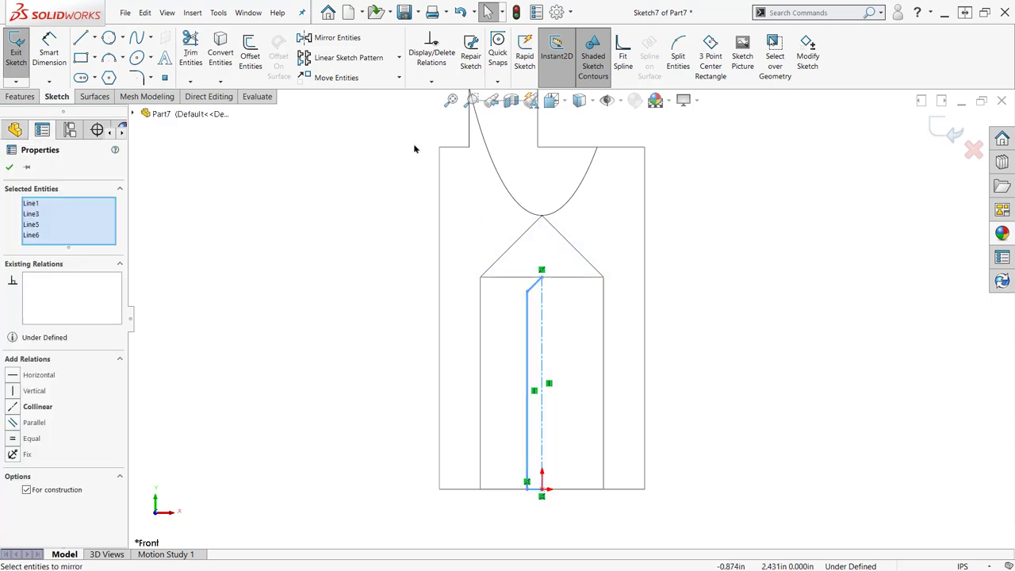
click(354, 43)
right_drag(416, 345, 413, 325)
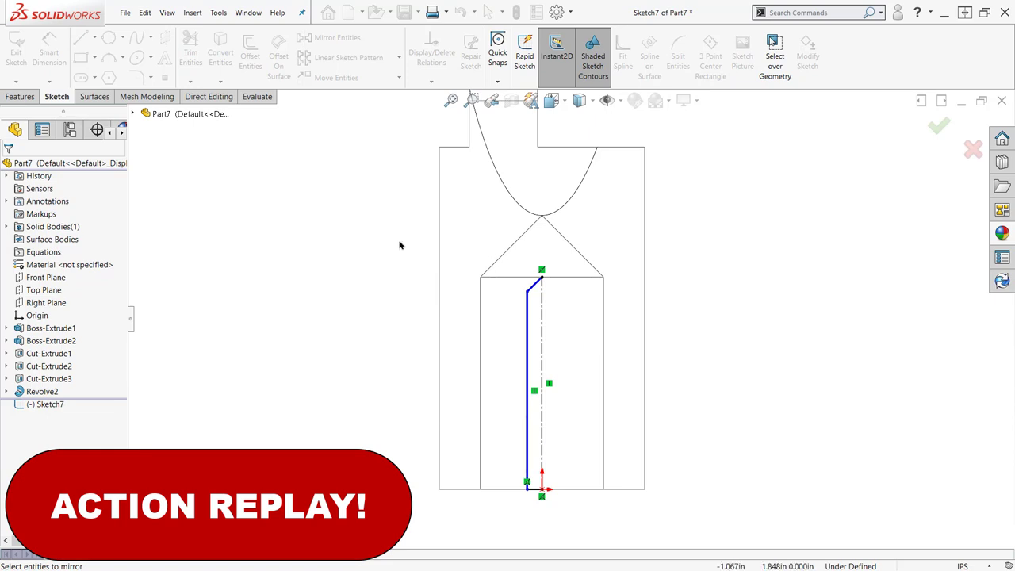
mouse_move(391, 218)
mouse_down()
mouse_move(612, 446)
mouse_move(634, 479)
mouse_move(639, 523)
mouse_up()
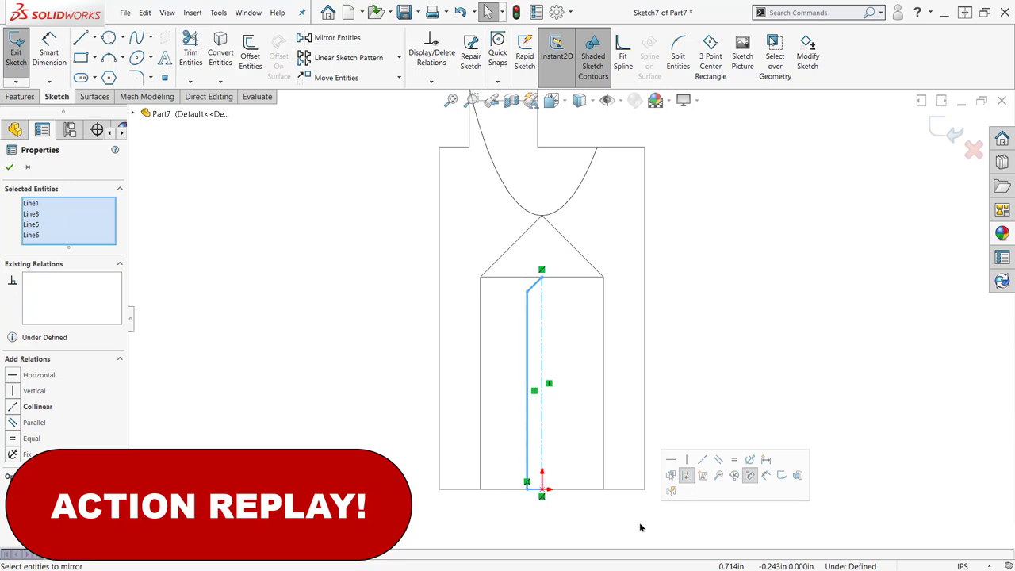
click(355, 43)
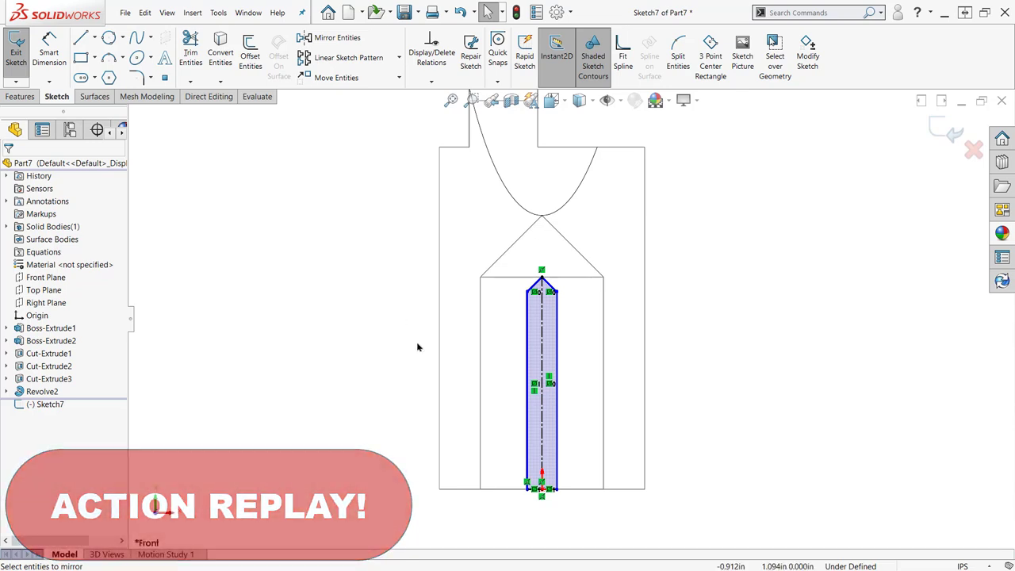
- Make the two sloped lines at the slot's tip perpendicular to each other
right_drag(417, 346, 415, 328)
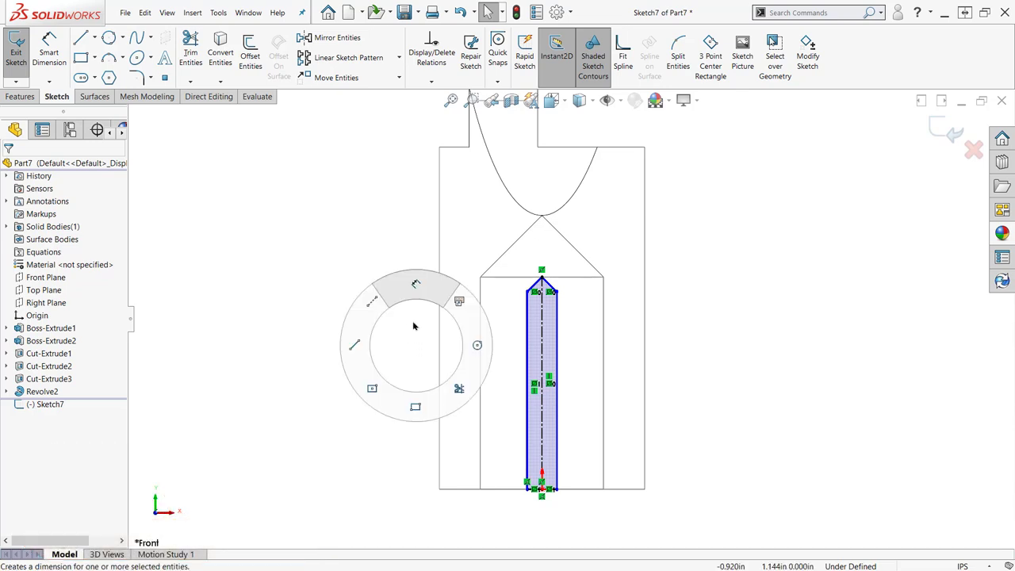
click(535, 284)
ctrl+click(549, 284)
scroll(548, 283, down, 7)
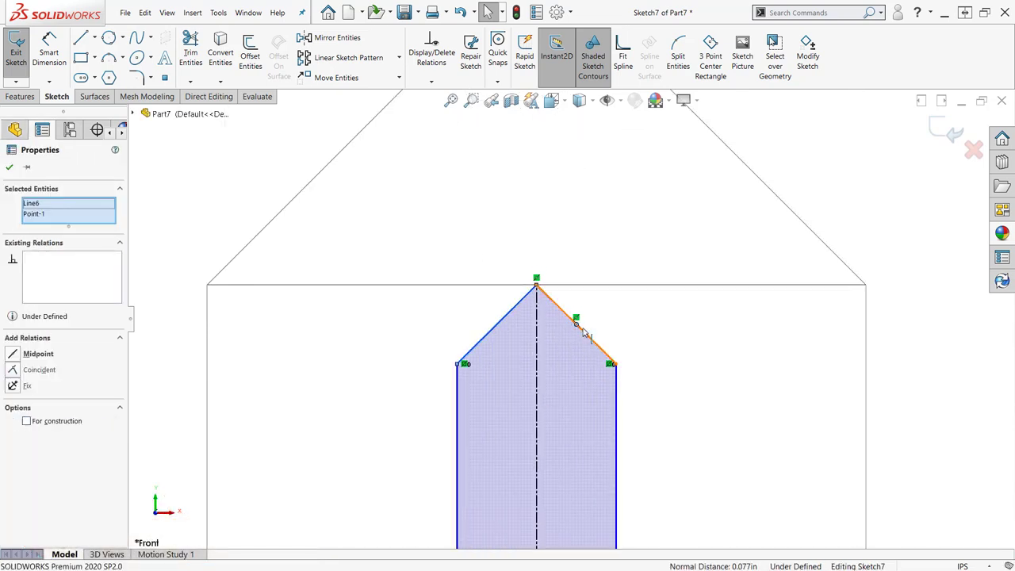
key(Escape)
click(558, 308)
ctrl+click(520, 303)
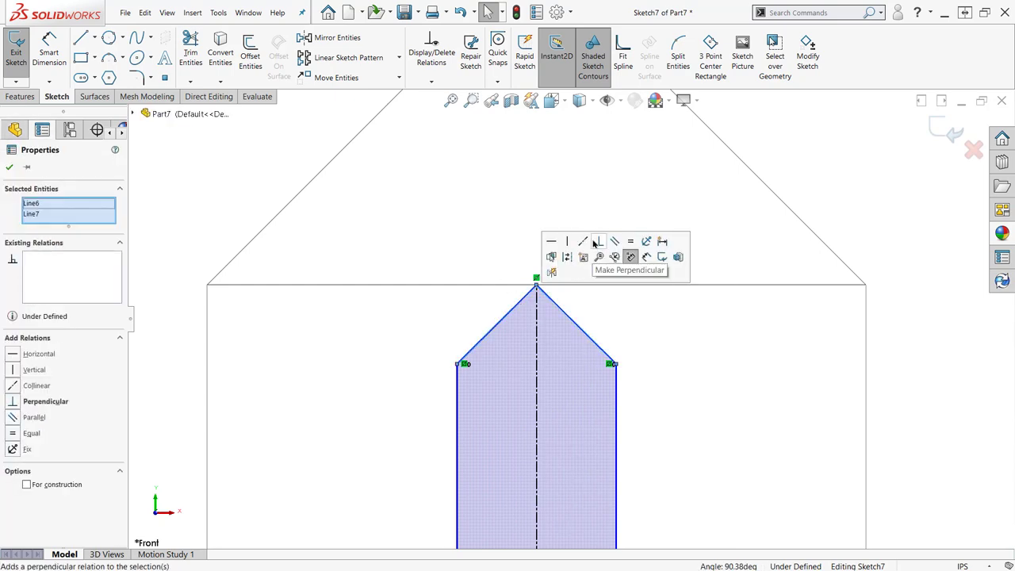
click(596, 243)
- Dimension the slot's width between its two vertical sides as 0.1 in
scroll(569, 320, up, 7)
scroll(564, 441, up, 2)
scroll(564, 441, down, 2)
right_drag(585, 426, 591, 401)
click(589, 402)
click(558, 413)
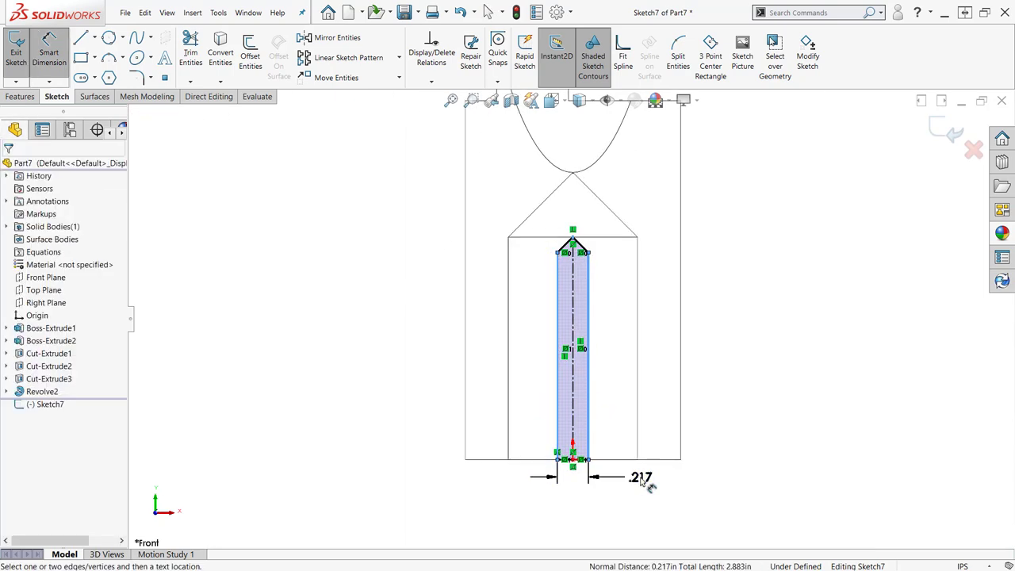
click(644, 483)
text(.1)
key(Return)
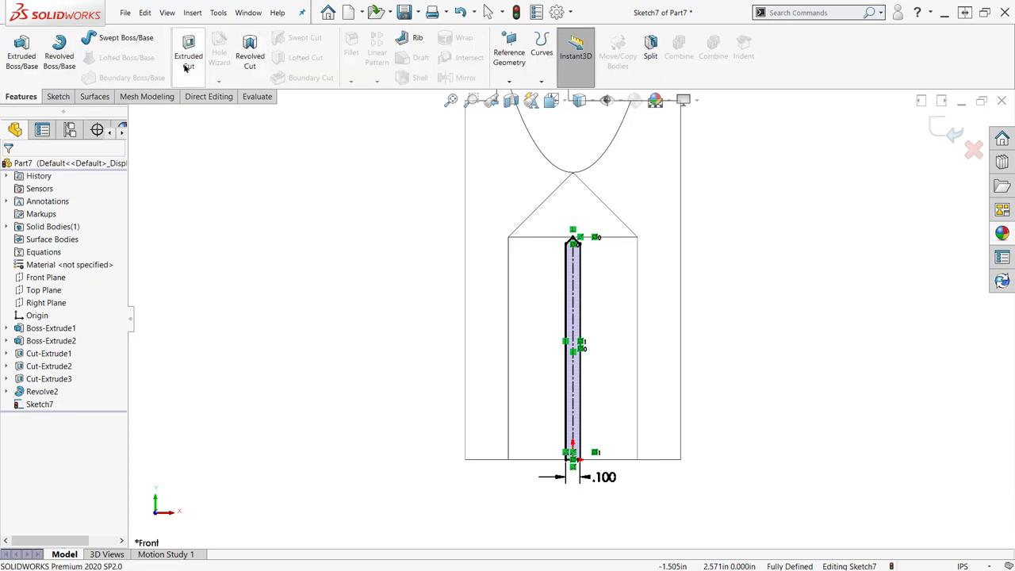
- Cut the pointed slot profile through the walls on both sides of the joint body with an Extruded Cut
key(ctrl+7)
click(76, 240)
click(76, 270)
key(Return)
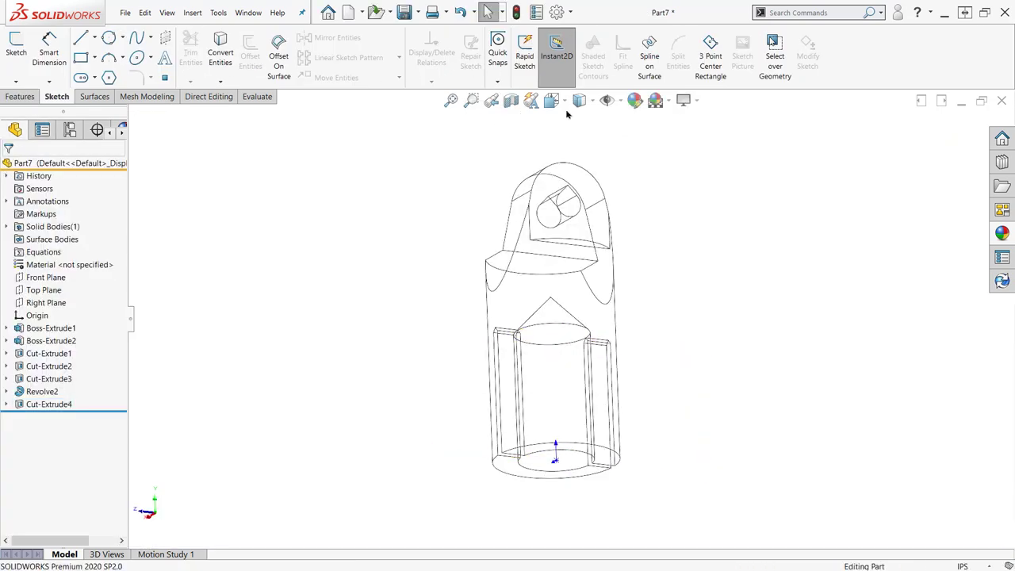
- Return the slotted joint body to a shaded display and save the part
click(591, 101)
click(580, 143)
mouse_move(691, 360)
middle_down()
mouse_move(648, 328)
mouse_move(606, 327)
mouse_move(844, 324)
mouse_move(800, 377)
middle_up()
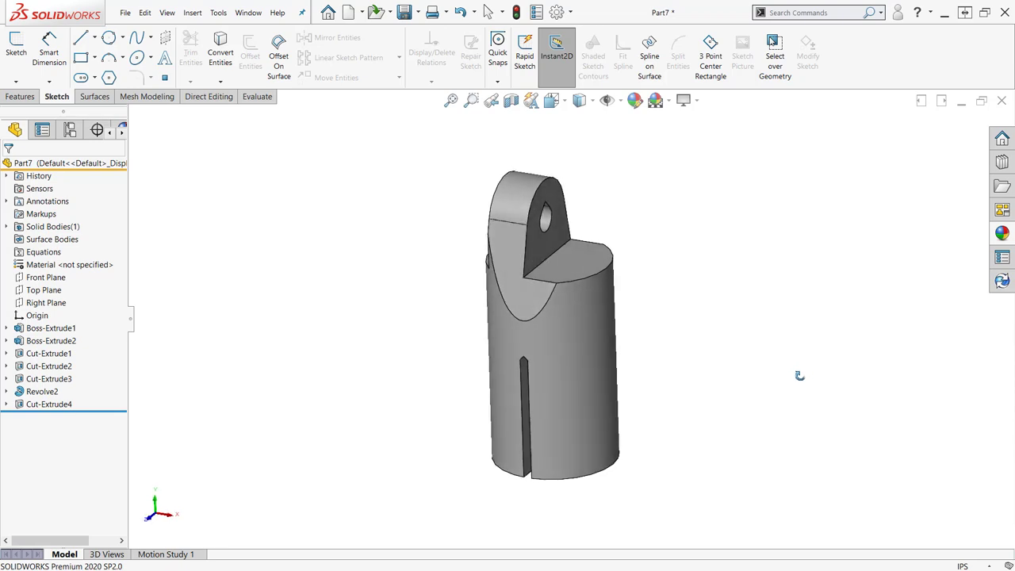
click(409, 16)
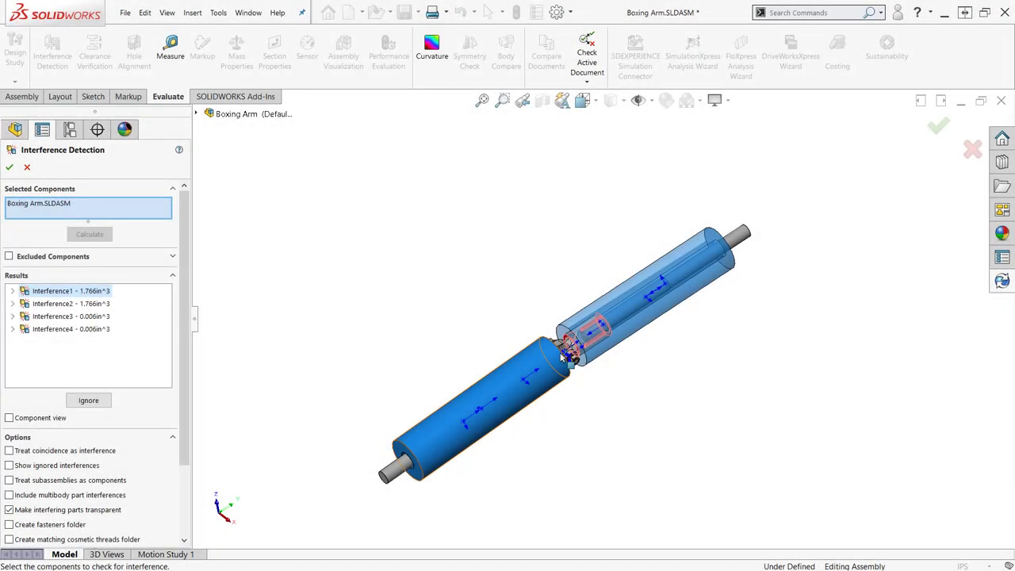
- Swing one bamboo pole and its joint body about the joint to bend the boxing arm to roughly a right angle
scroll(586, 333, down, 5)
scroll(587, 337, down, 2)
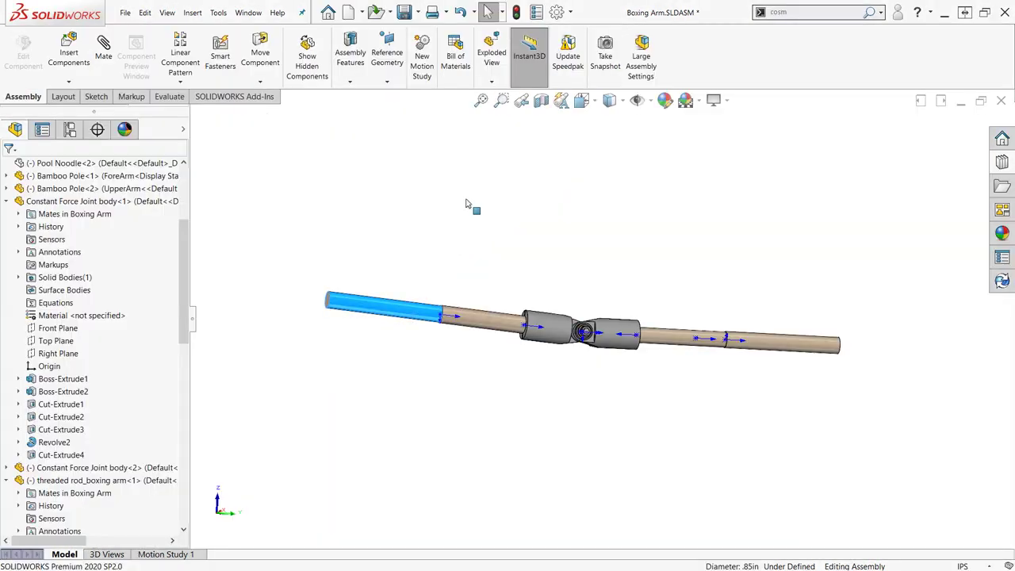
drag(471, 206, 618, 184)
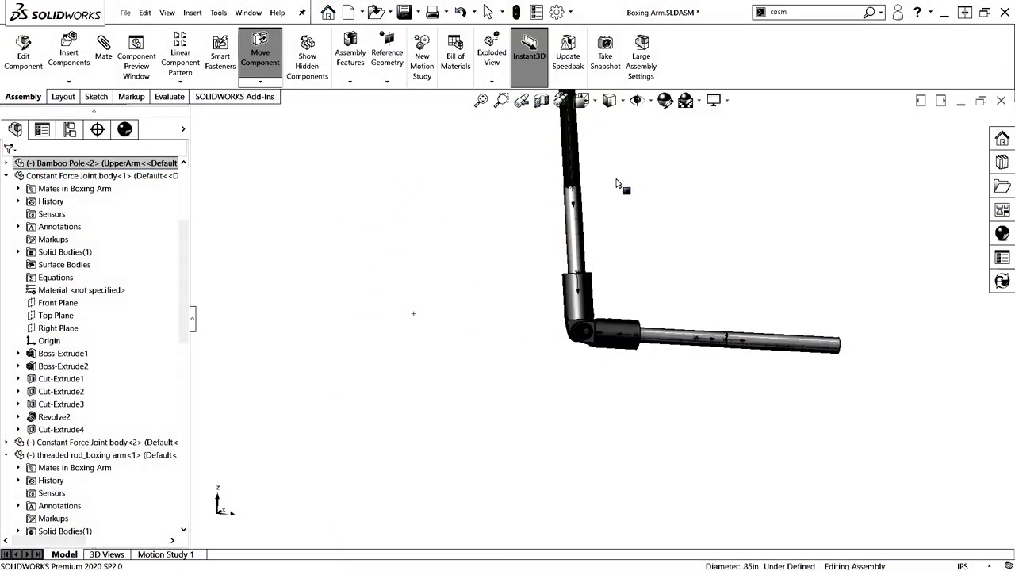